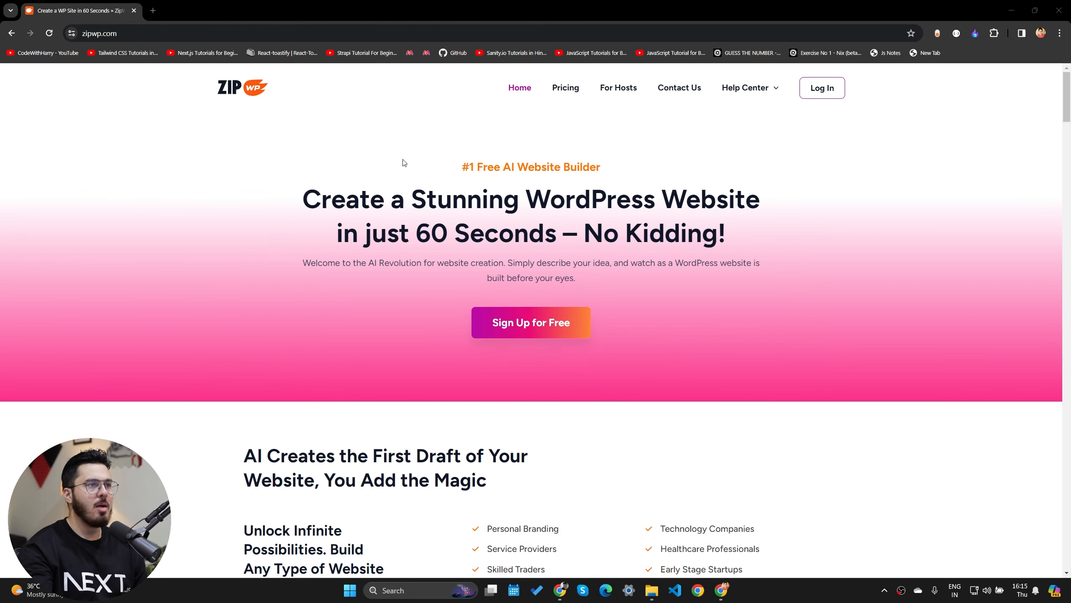
- Log in to ZipWP and start creating a new blank website
left_click_drag(404, 163, 752, 232)
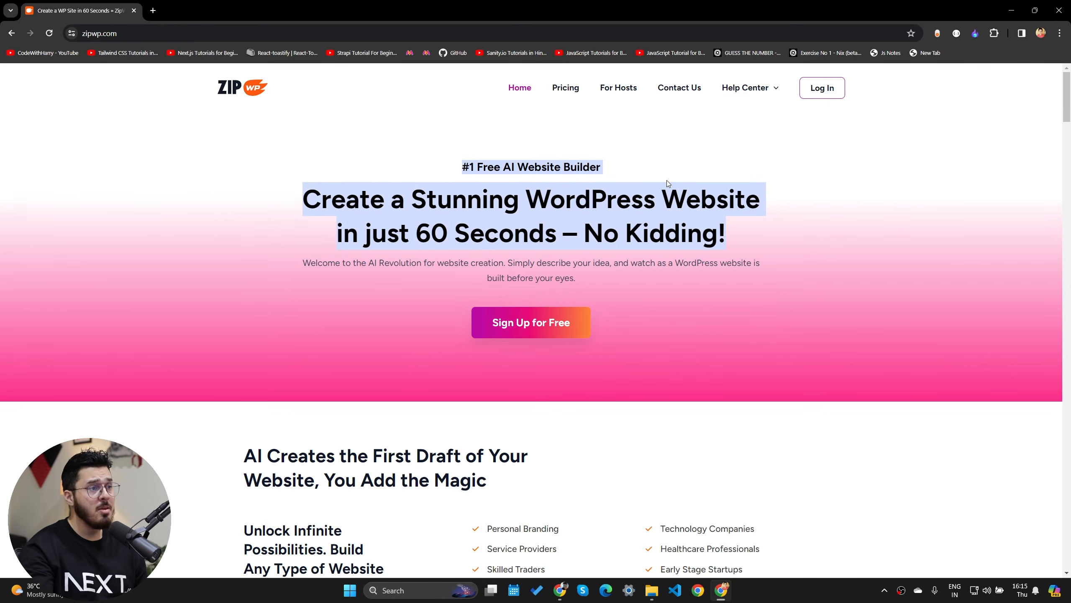
left_click(822, 88)
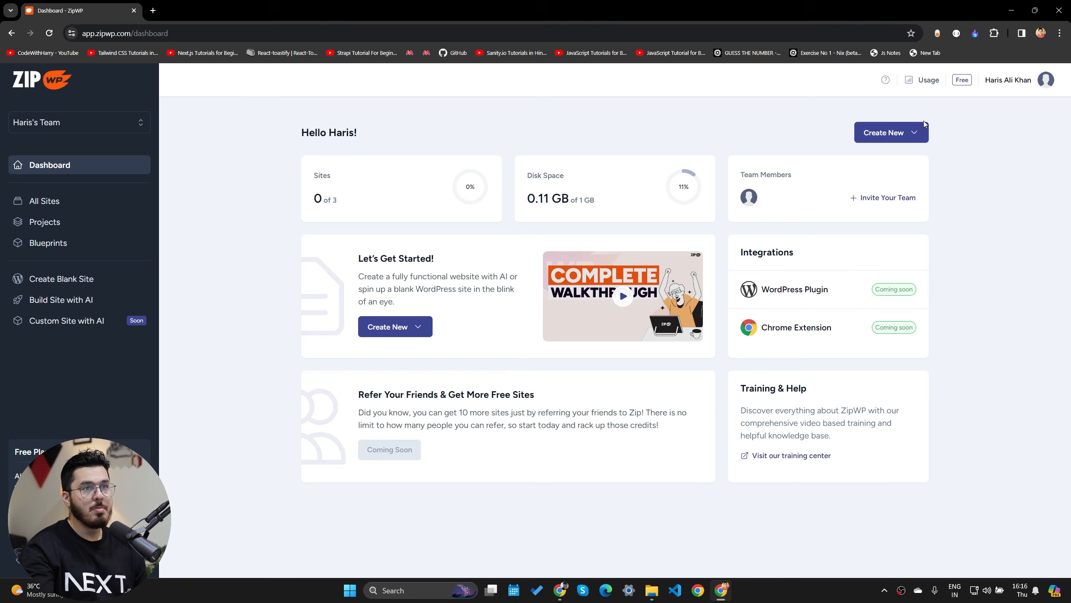
left_click(896, 134)
left_click(879, 163)
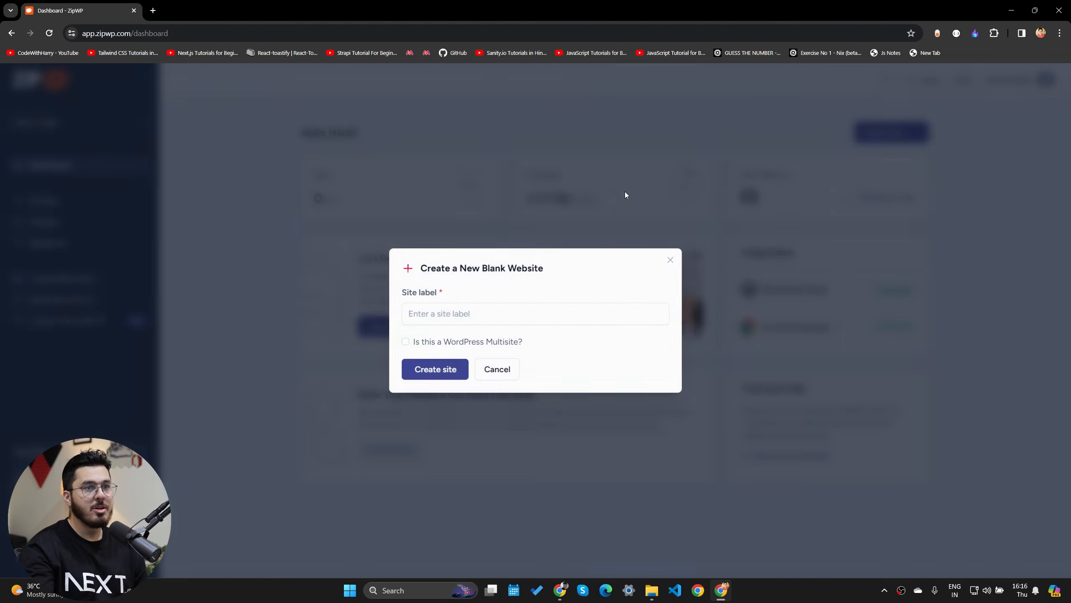
- Label the blank site 'CodeWithHarry', create it, and open it in a new tab
left_click(483, 313)
type("Cod")
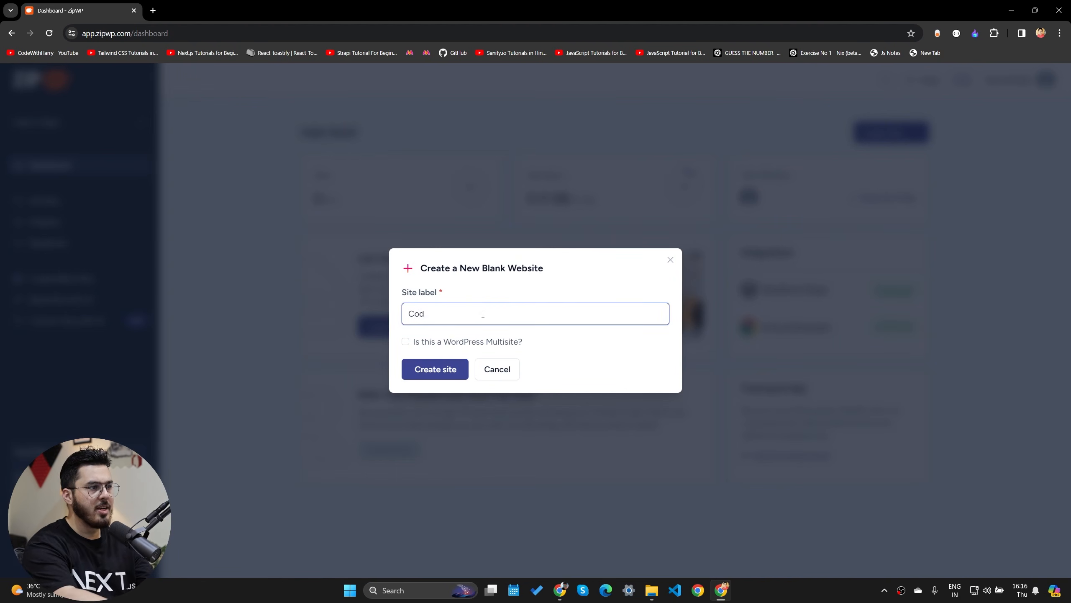
type("eWithHarry")
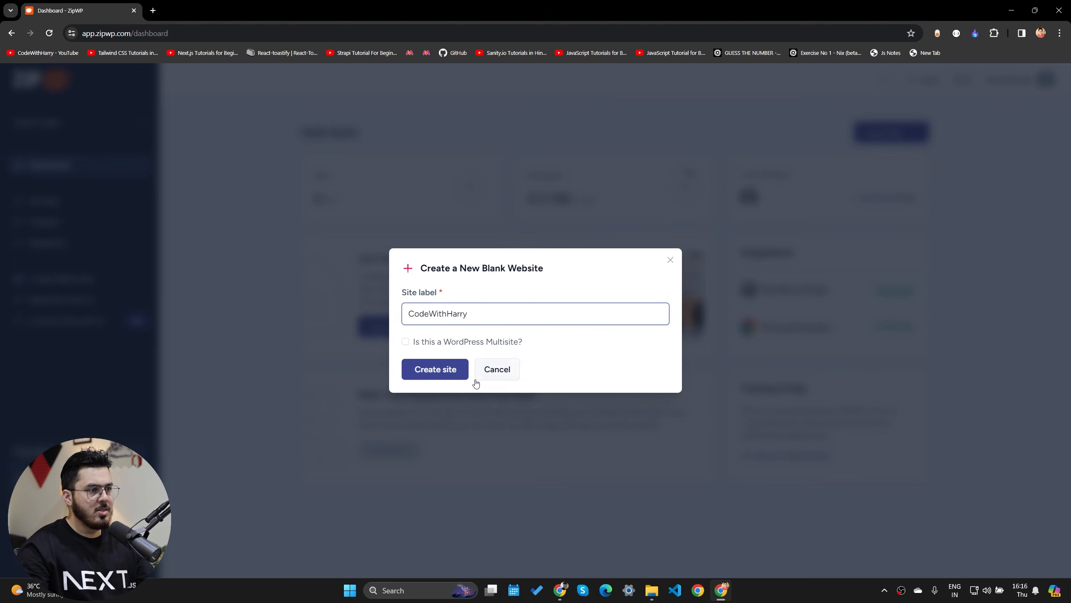
left_click(445, 368)
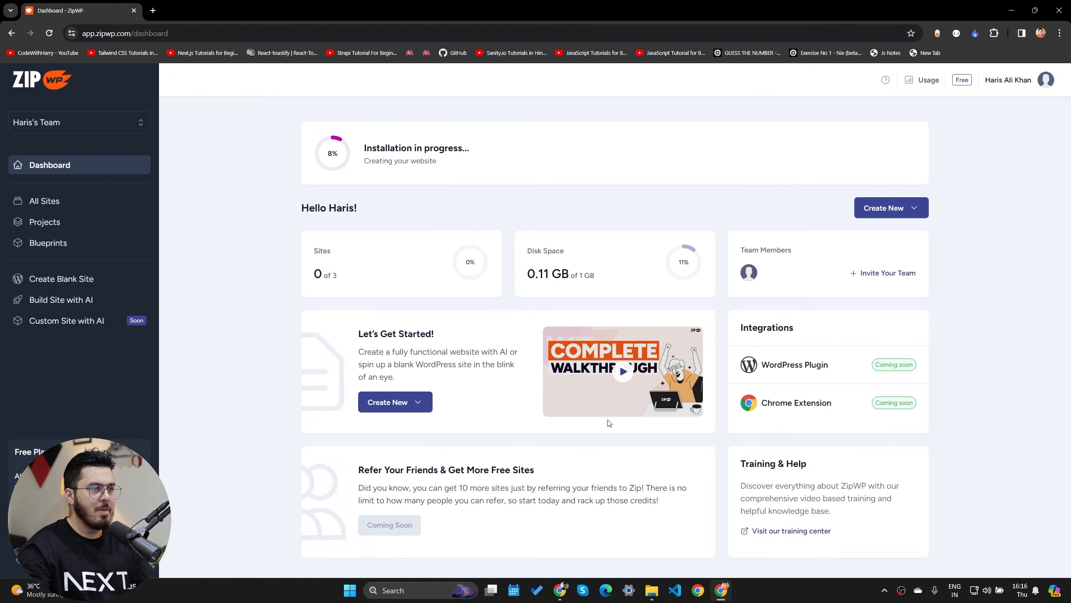
left_click(608, 182)
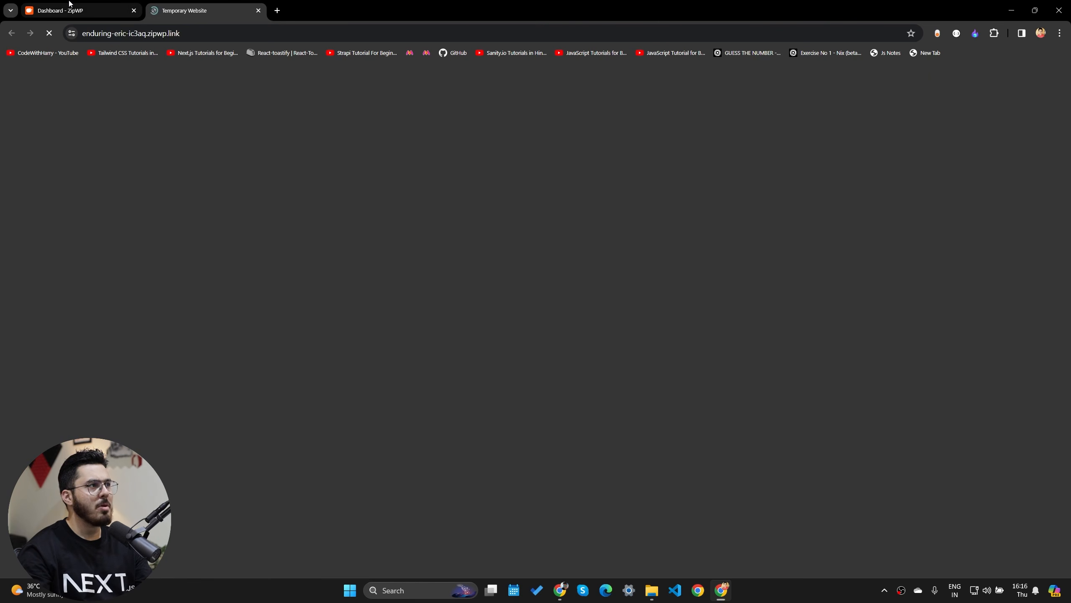
- Confirm the temporary site with 'ok' and copy the login credentials from the ZipWP dashboard
type("ok")
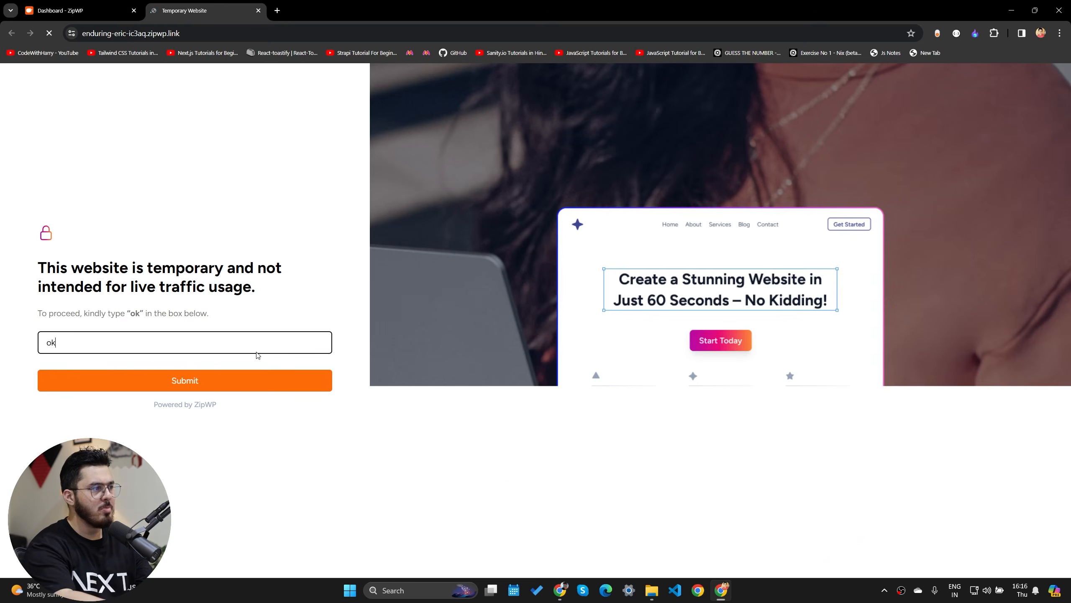
key("Return")
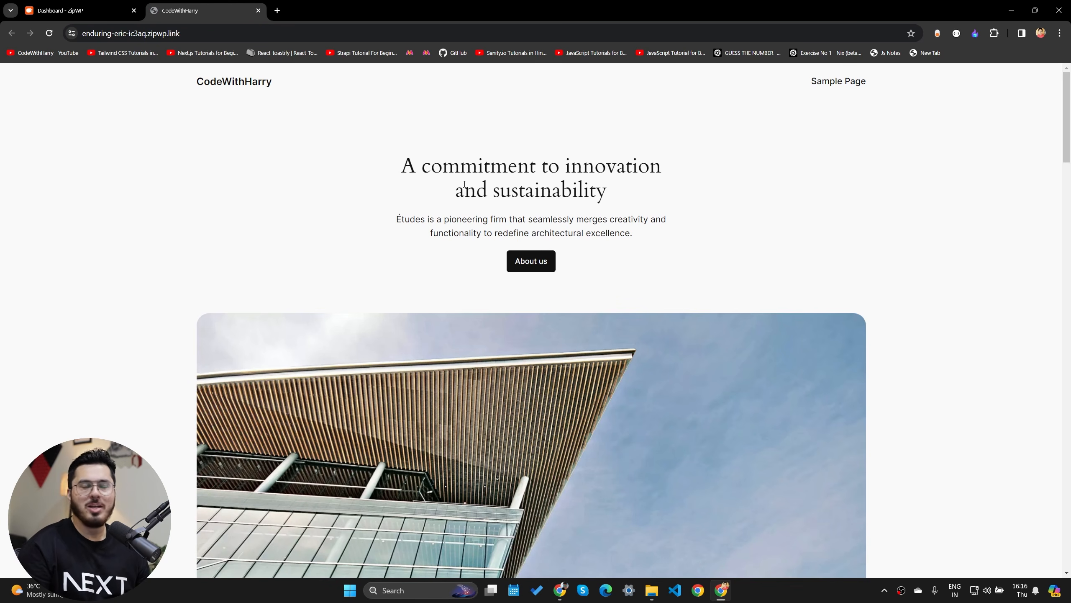
left_click(71, 33)
left_click(285, 209)
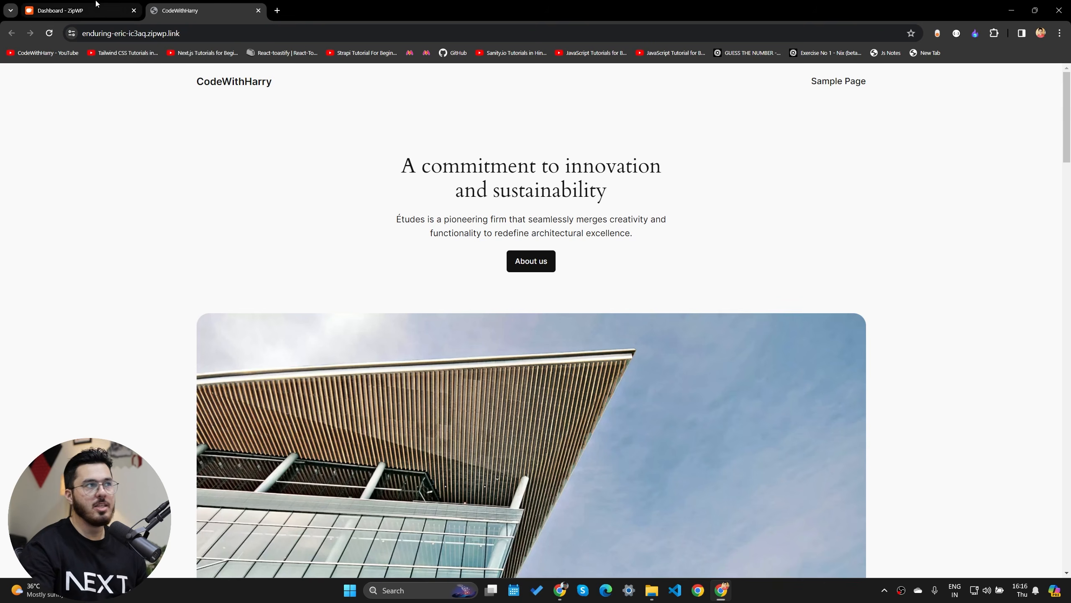
left_click(63, 10)
double_click(581, 202)
- Open the site's /wp-admin page and log in with the copied credentials, with Remember Me checked
left_click(219, 13)
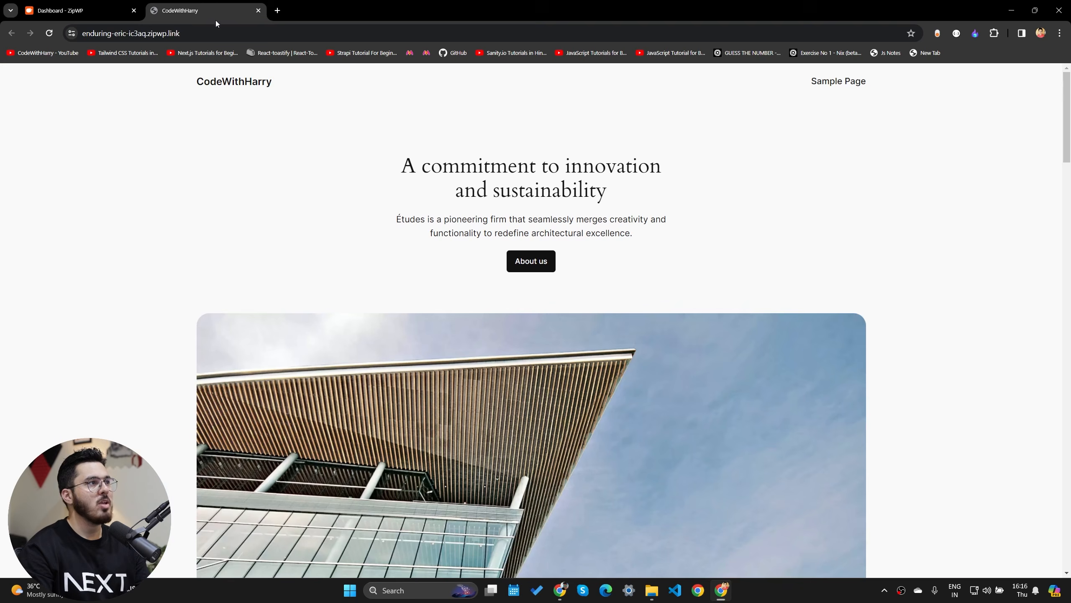
left_click(253, 36)
type("wp-admin")
key("Return")
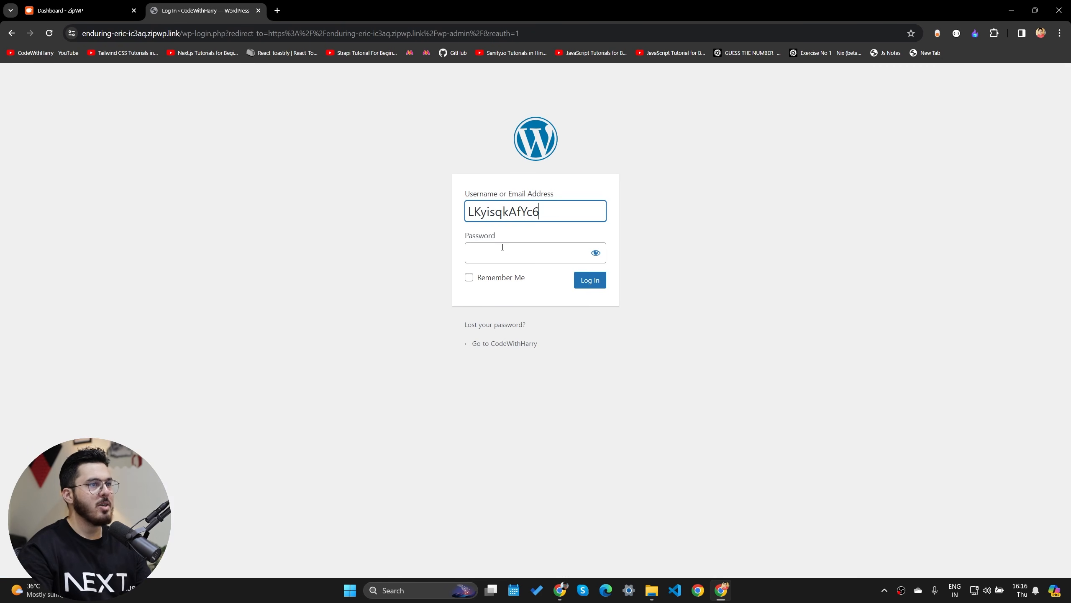
left_click(503, 247)
key("ctrl+v")
left_click(514, 278)
left_click(588, 287)
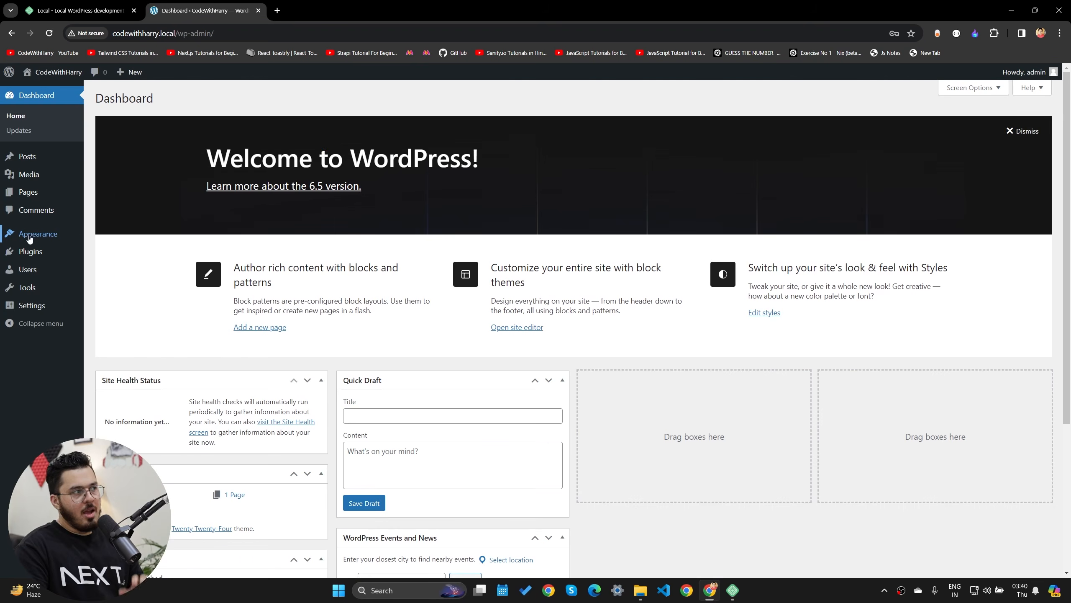
mouse_move(32, 237)
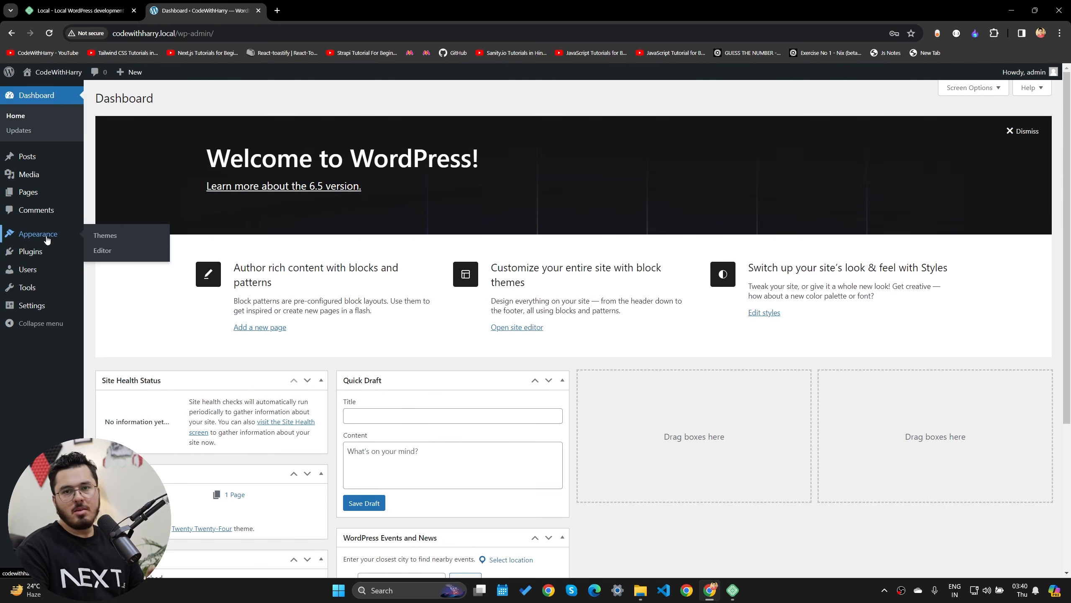
- Search for 'astra' under Add New Theme, then install and activate the Astra theme
left_click(110, 238)
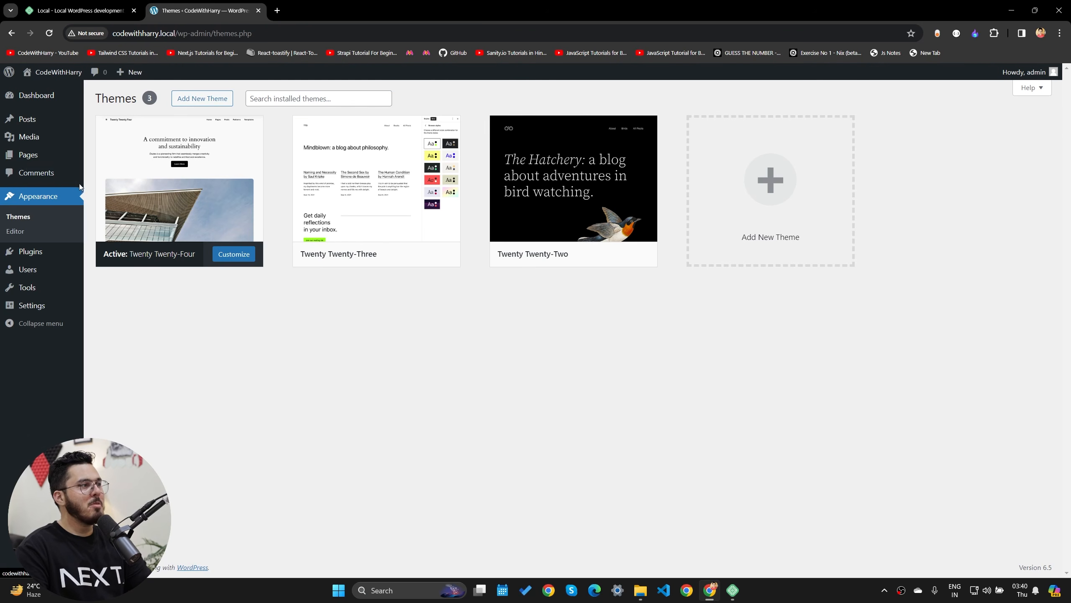
left_click(198, 99)
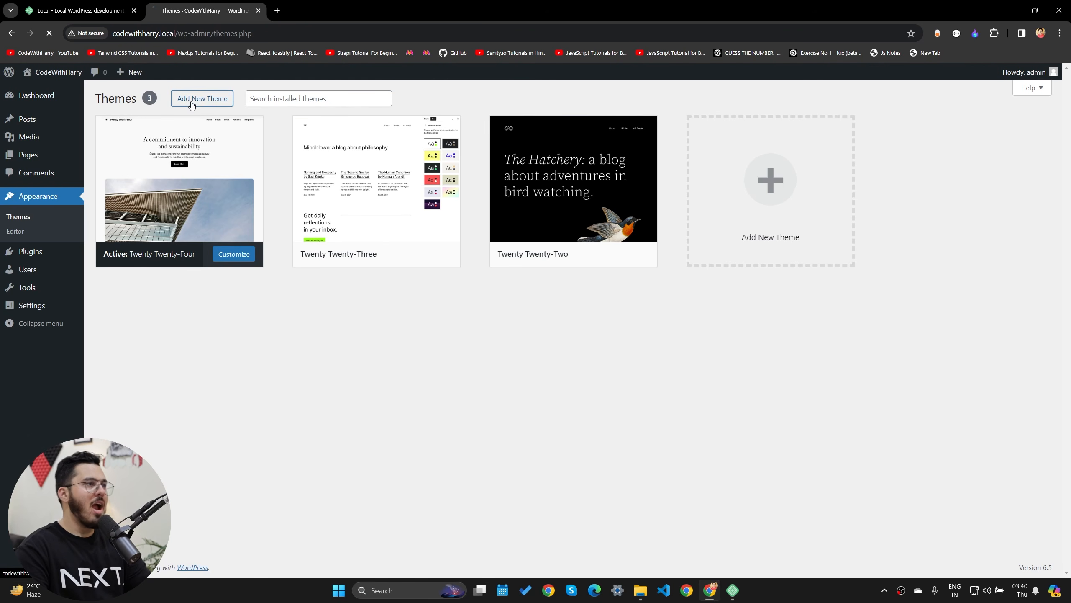
left_click(980, 125)
type("astra")
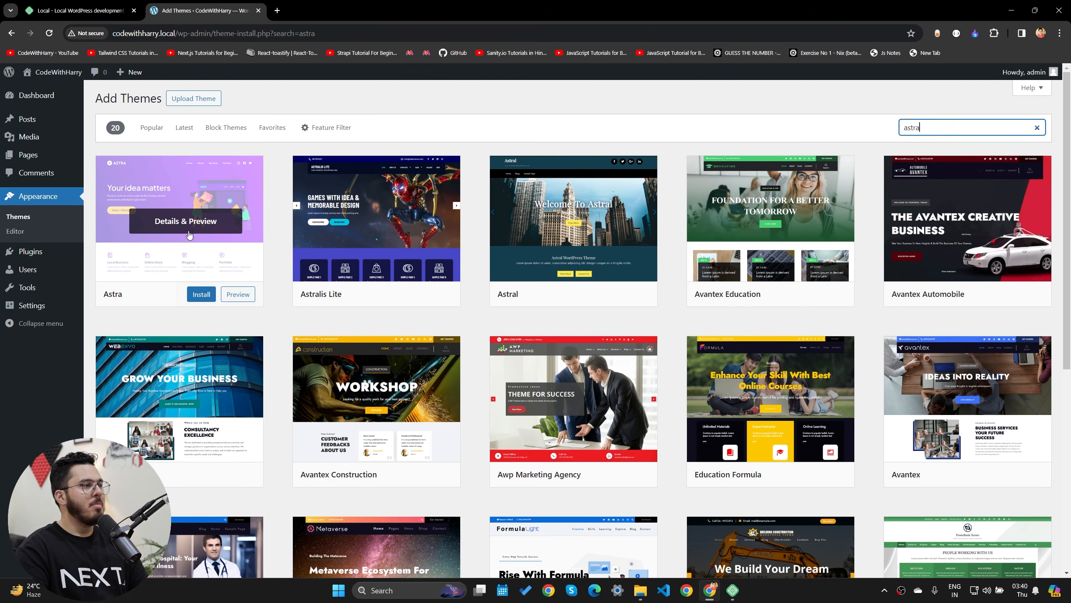
left_click(205, 292)
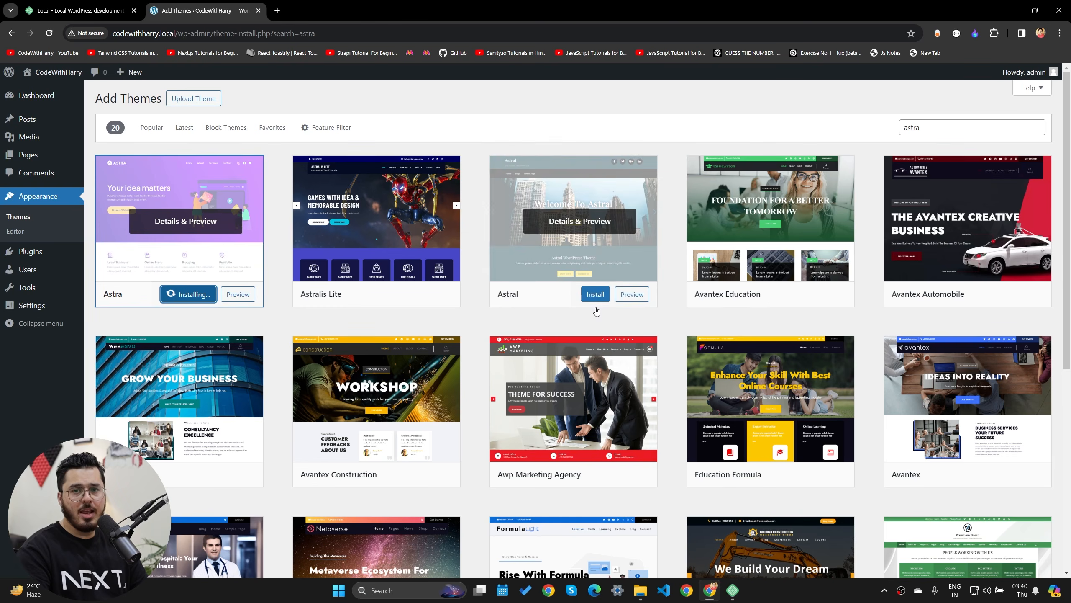
left_click(183, 296)
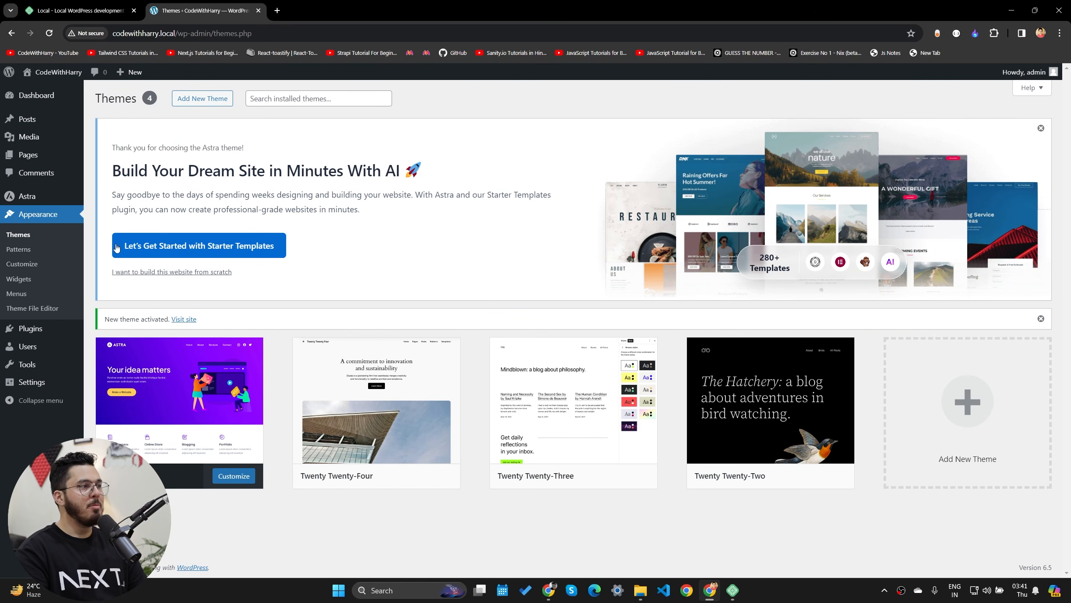
- Launch Starter Templates setup from the Astra welcome banner
left_click(224, 251)
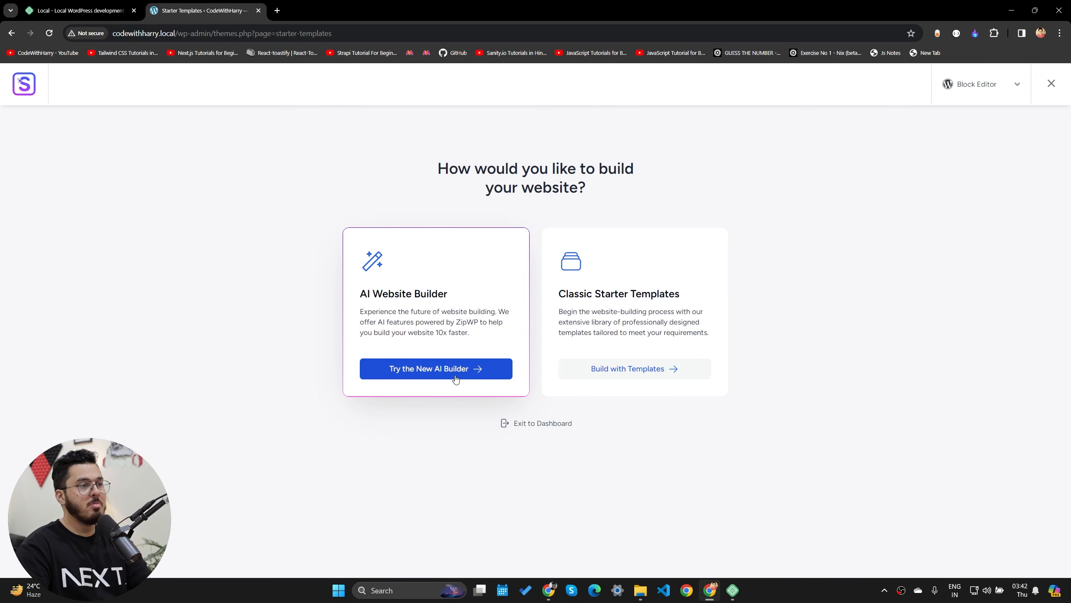
- Choose the AI Website Builder and start its free ZipWP sign-up
left_click(424, 374)
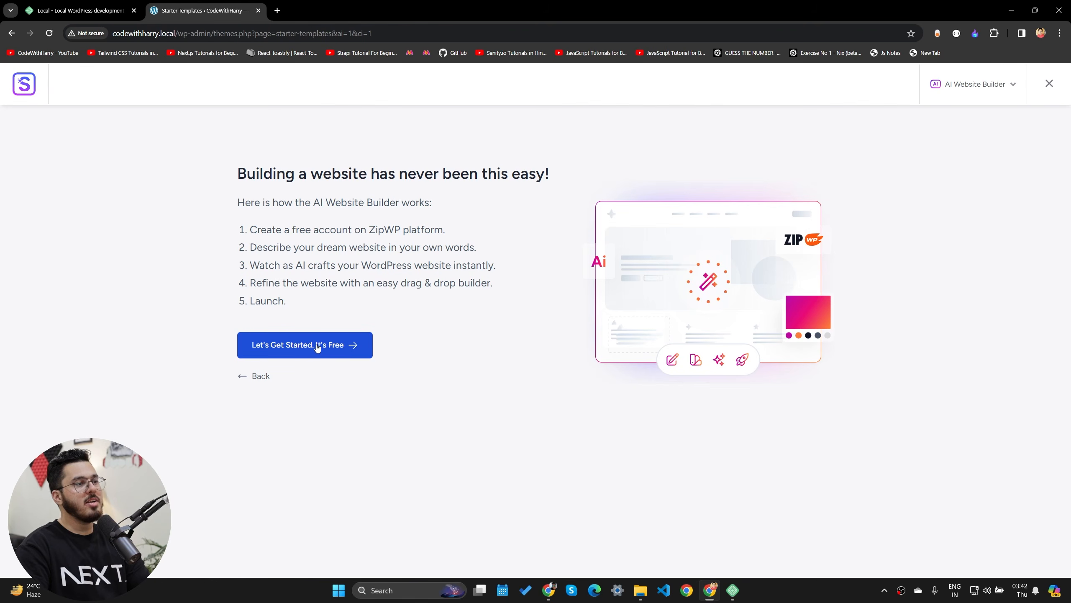
left_click_drag(365, 229, 430, 229)
left_click(427, 228)
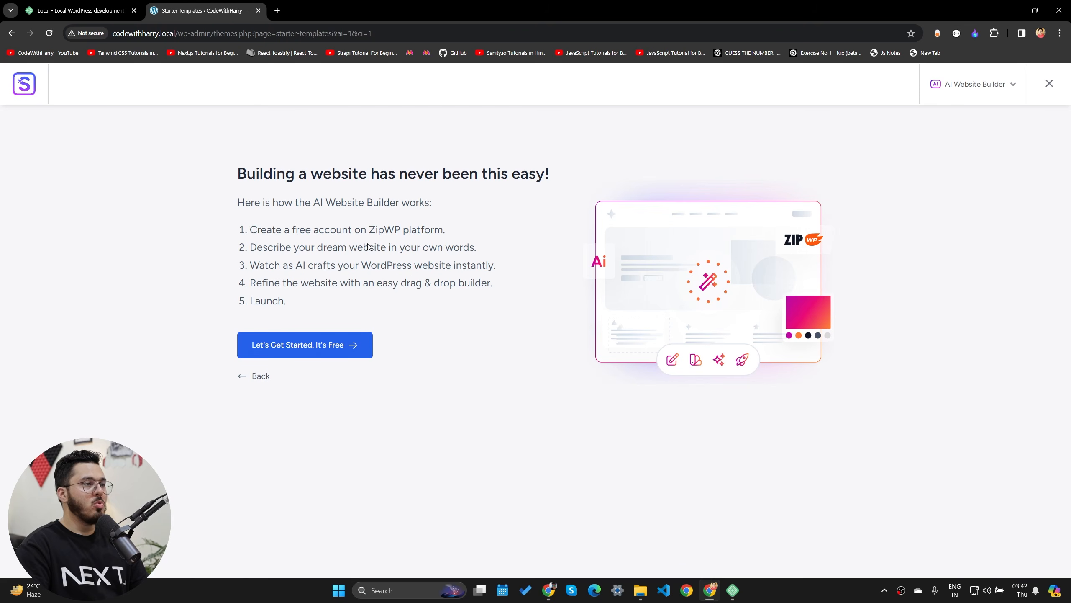
left_click(328, 349)
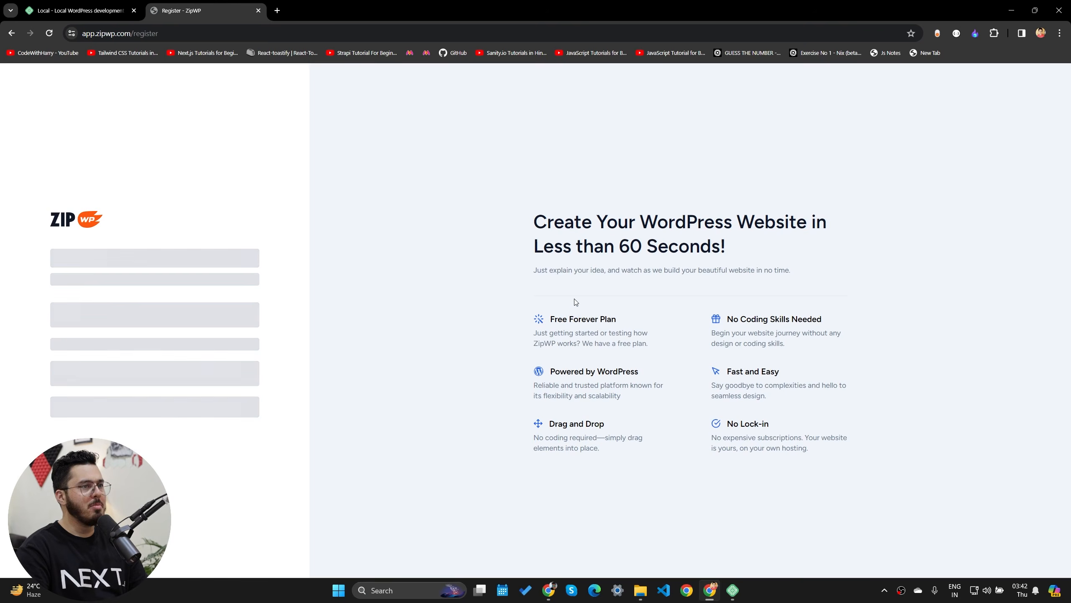
- Sign up to ZipWP with a Google account and authorize the site connection
left_click(230, 317)
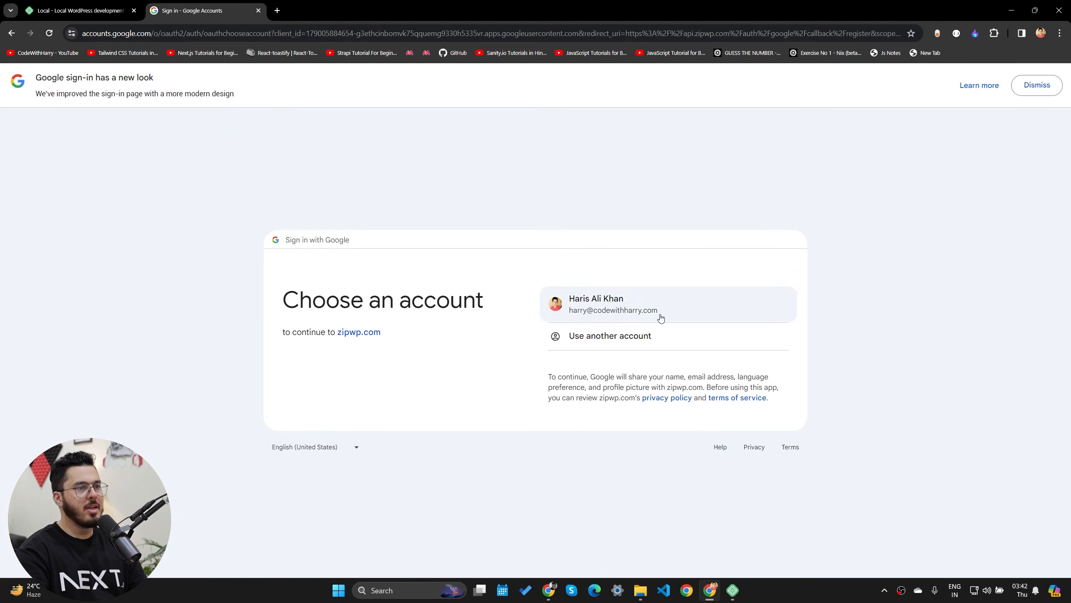
left_click(659, 312)
left_click(653, 401)
left_click(551, 366)
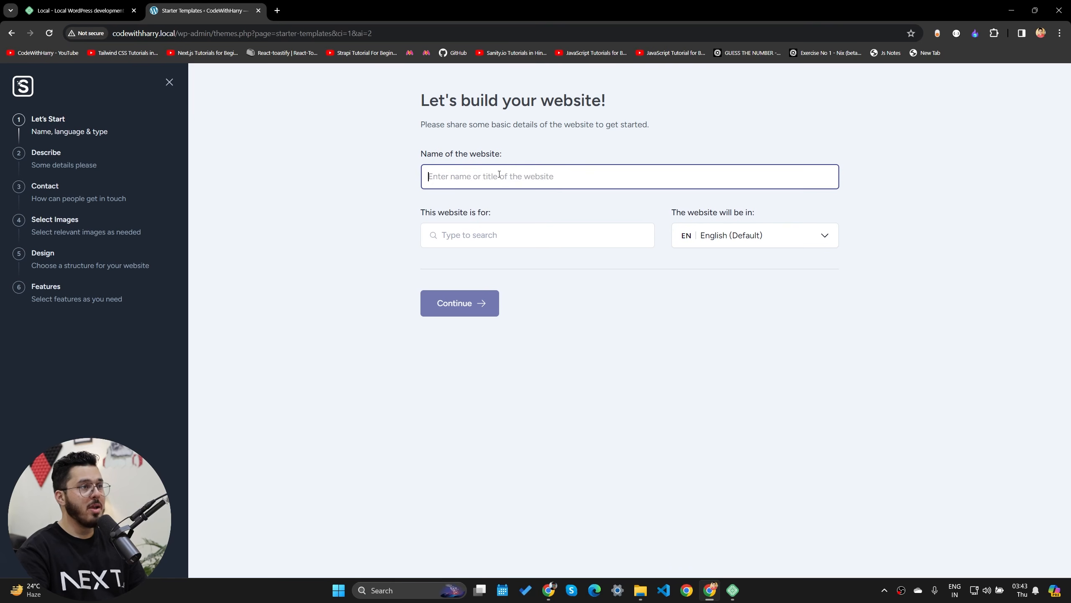
- Name the website 'CodeWithHarry' and pick Educational as its type
type("CodeWithHarry")
key("Tab")
type("Educa")
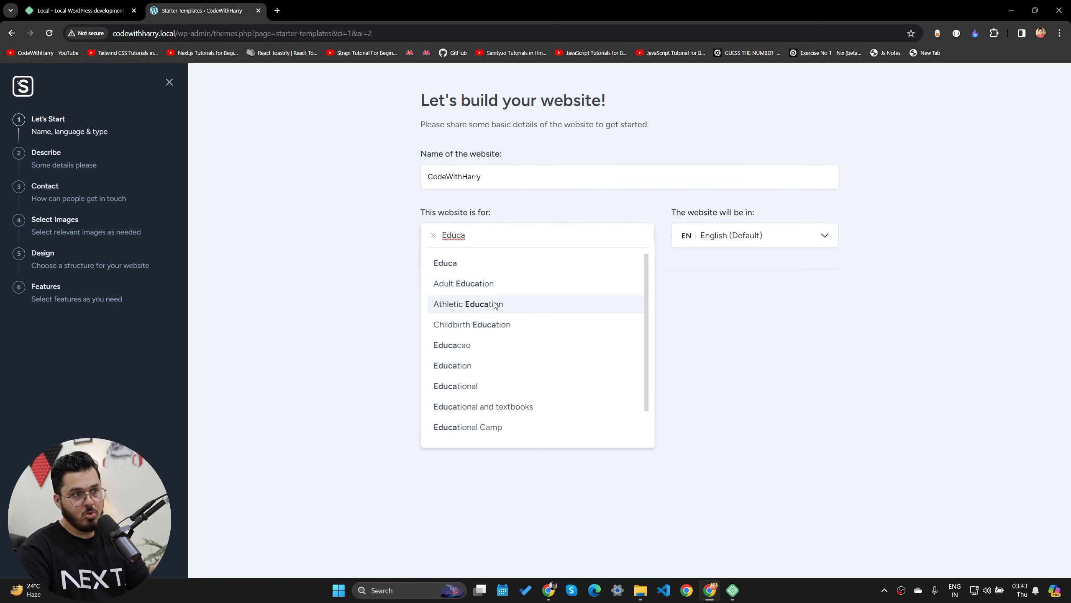
left_click(476, 385)
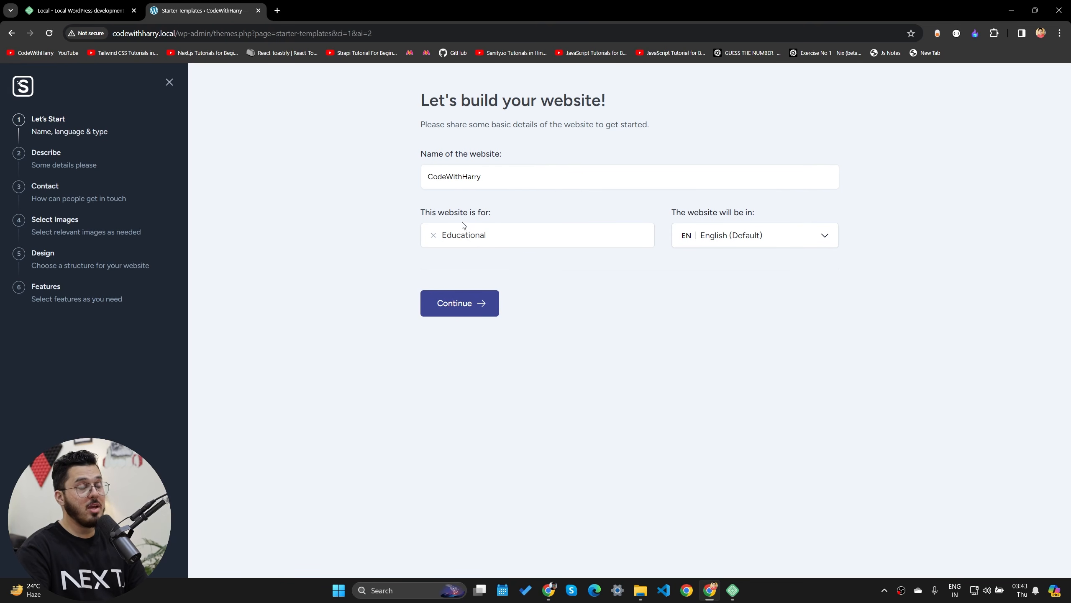
- Change the website type to Education and continue to the description step
left_click(507, 235)
key("BackSpace")
key("BackSpace")
left_click(728, 374)
left_click(548, 238)
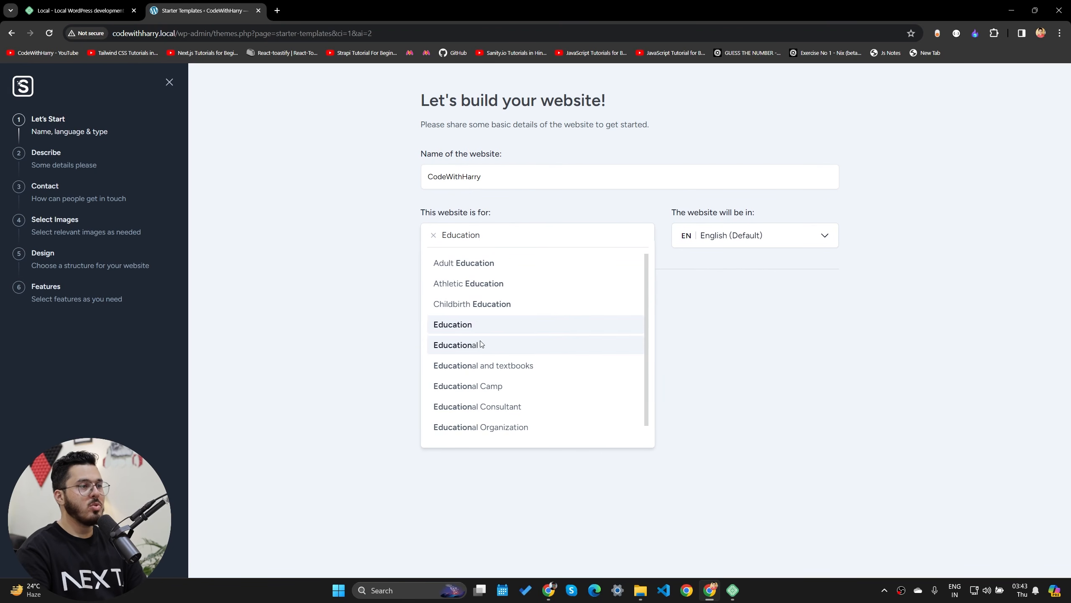
scroll(501, 351, "down", 1)
scroll(523, 403, "up", 1)
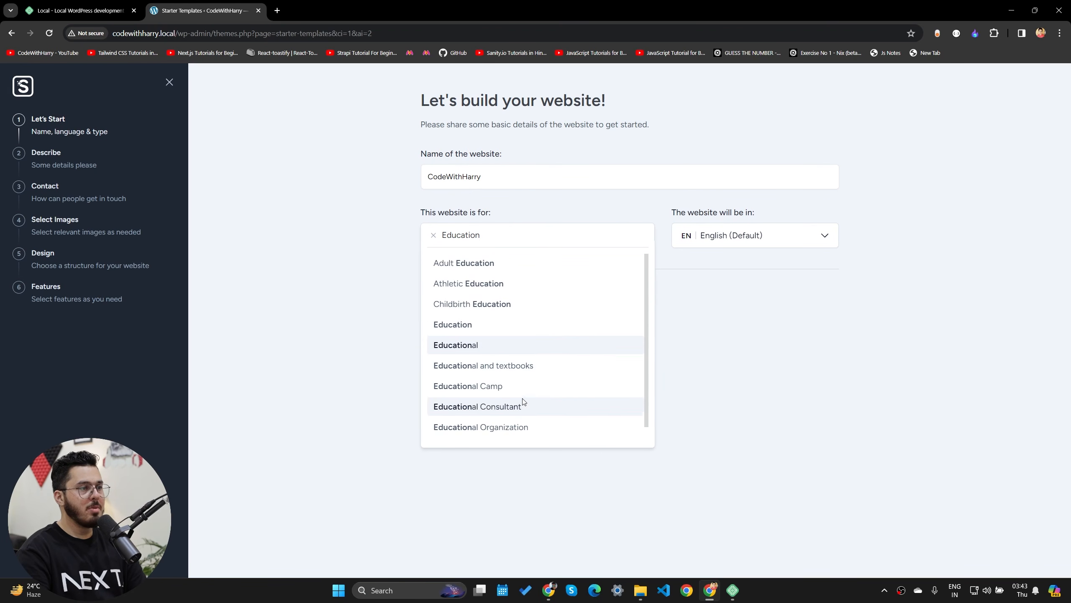
left_click(468, 332)
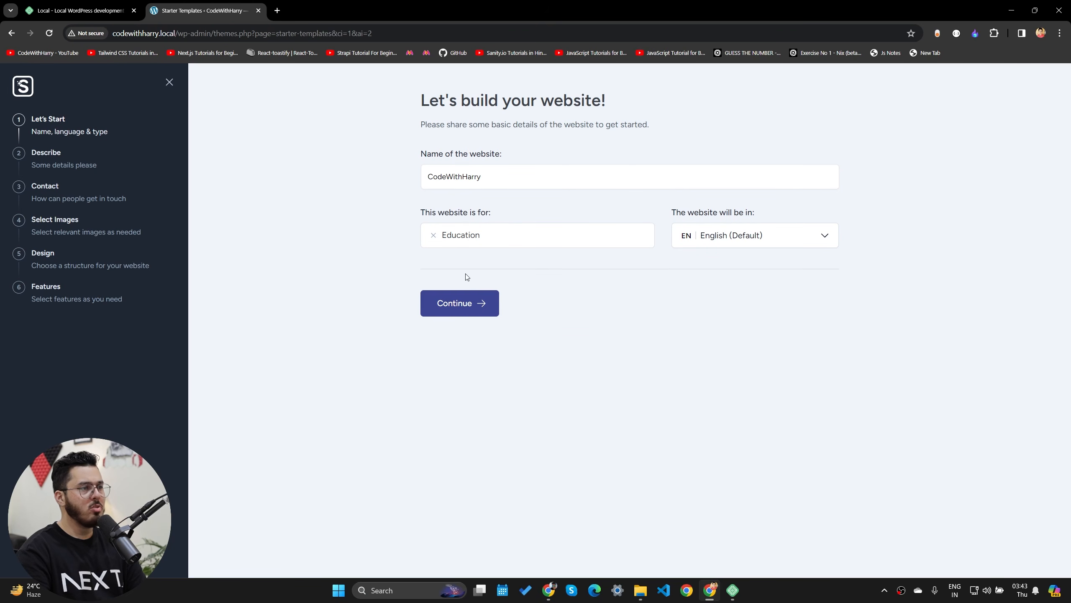
left_click(481, 305)
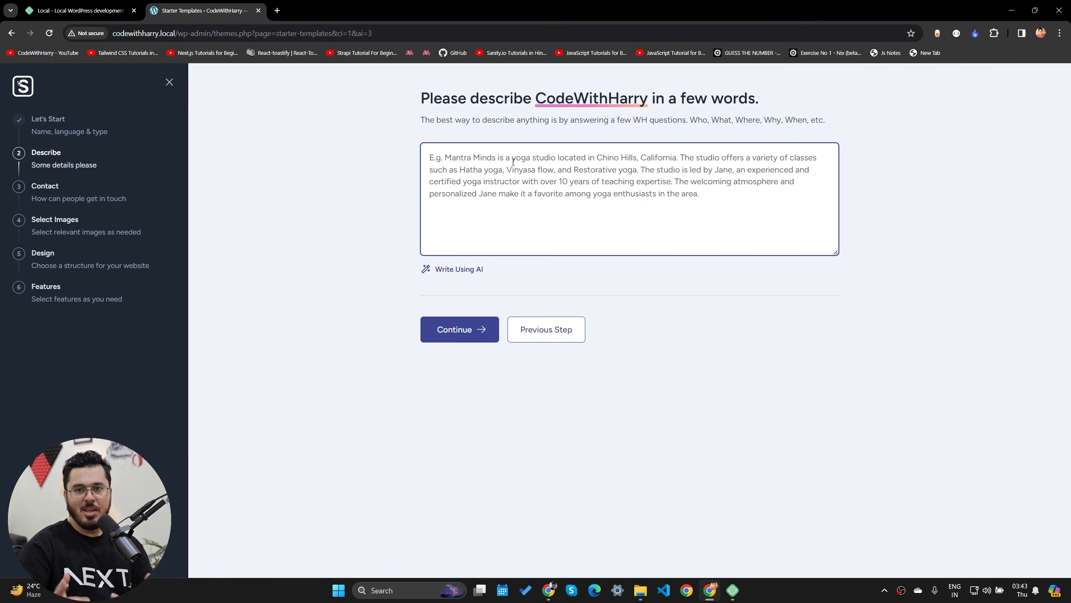
- Have AI write the coding-tutorial description, accept it, and reach the Contact step
left_click(452, 273)
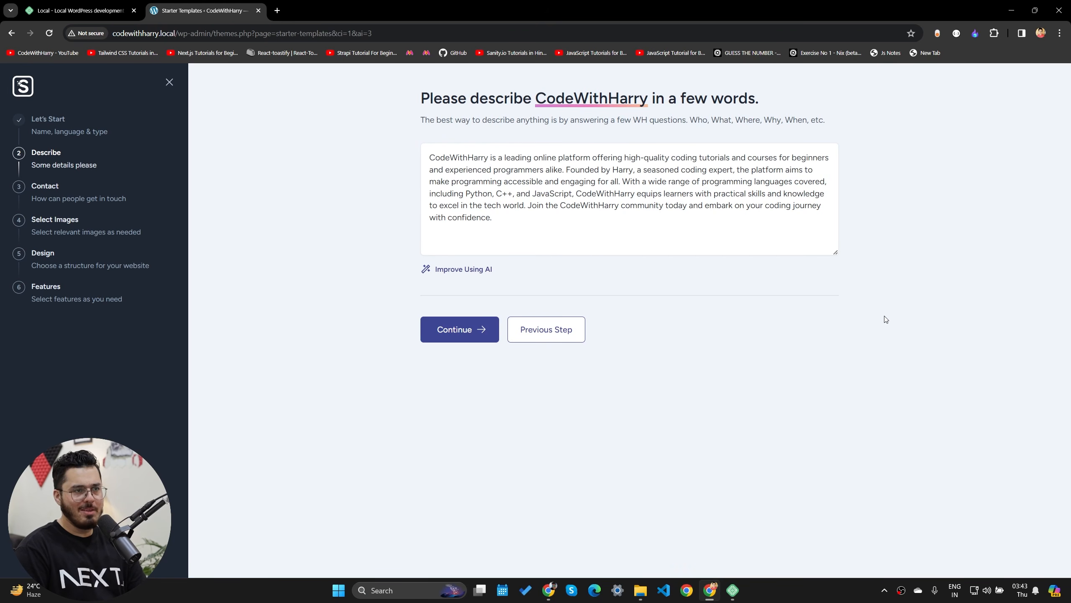
left_click_drag(552, 223, 396, 131)
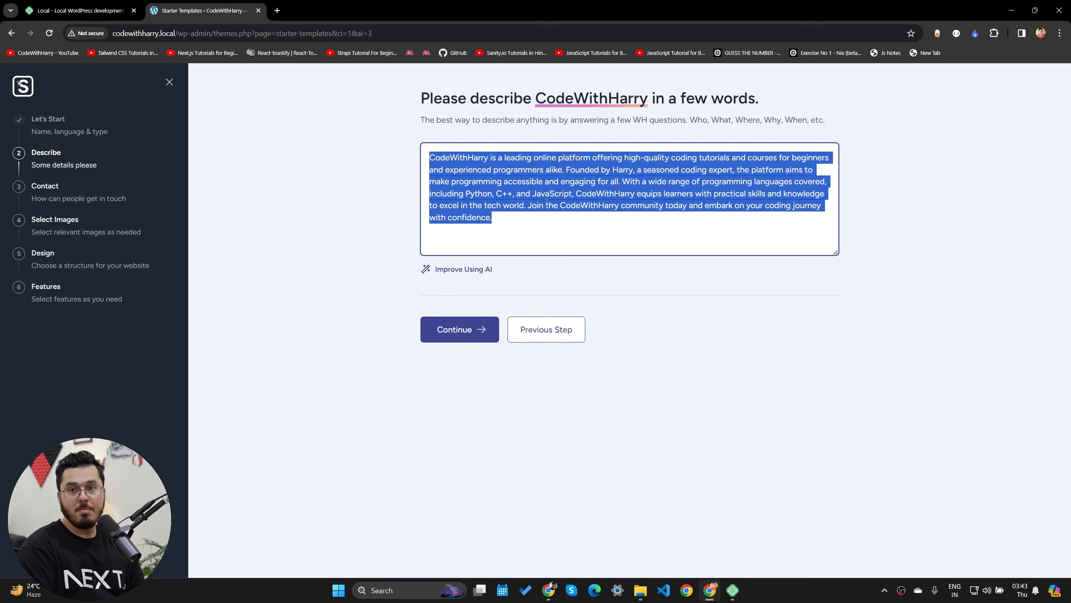
left_click(477, 330)
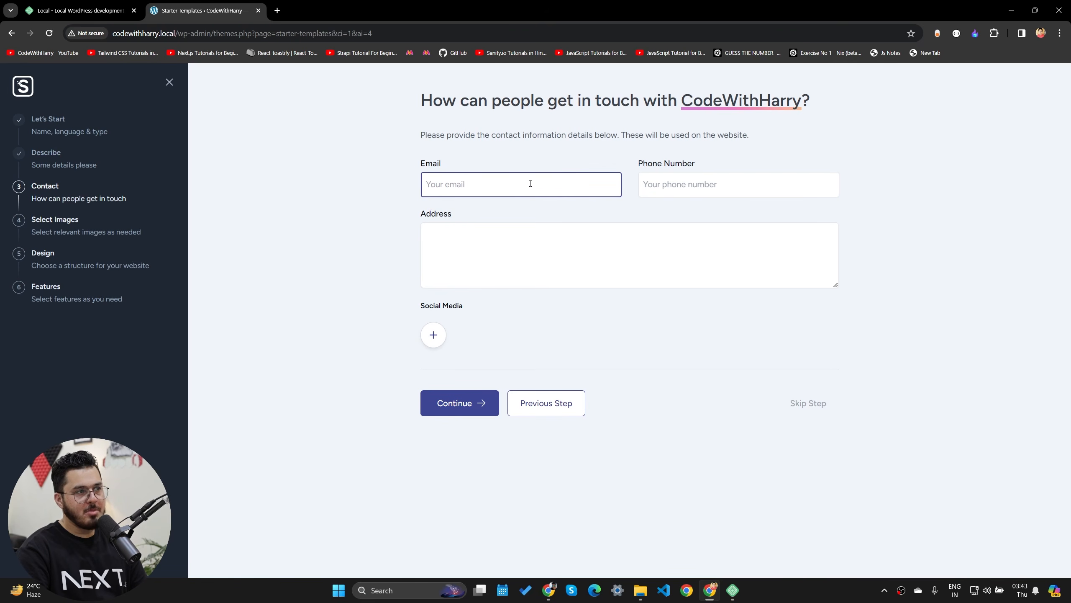
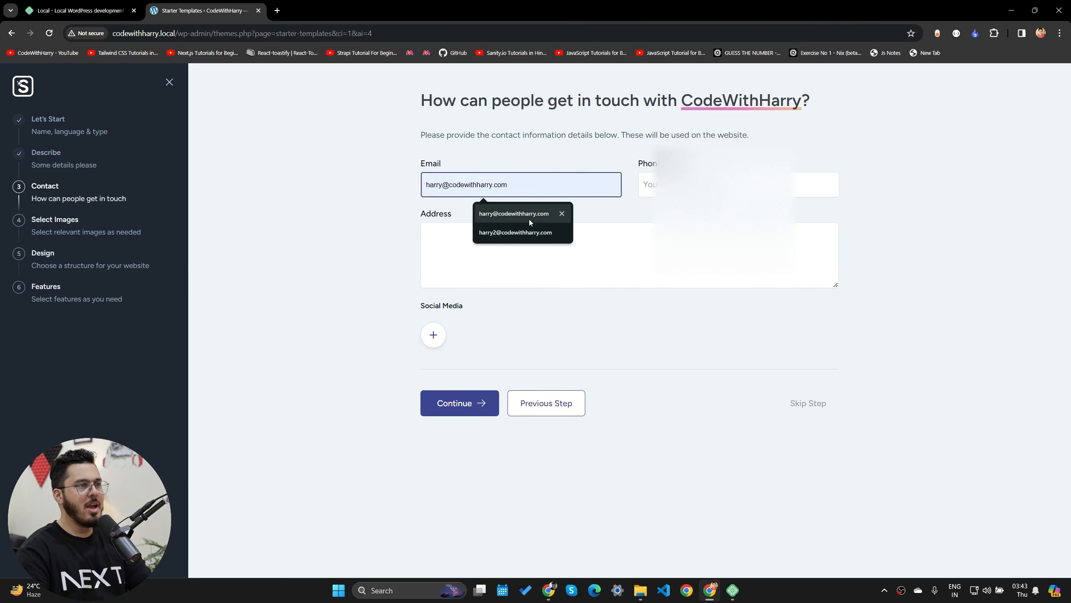
- Fill the contact email from the saved suggestion and continue to image selection
left_click(529, 218)
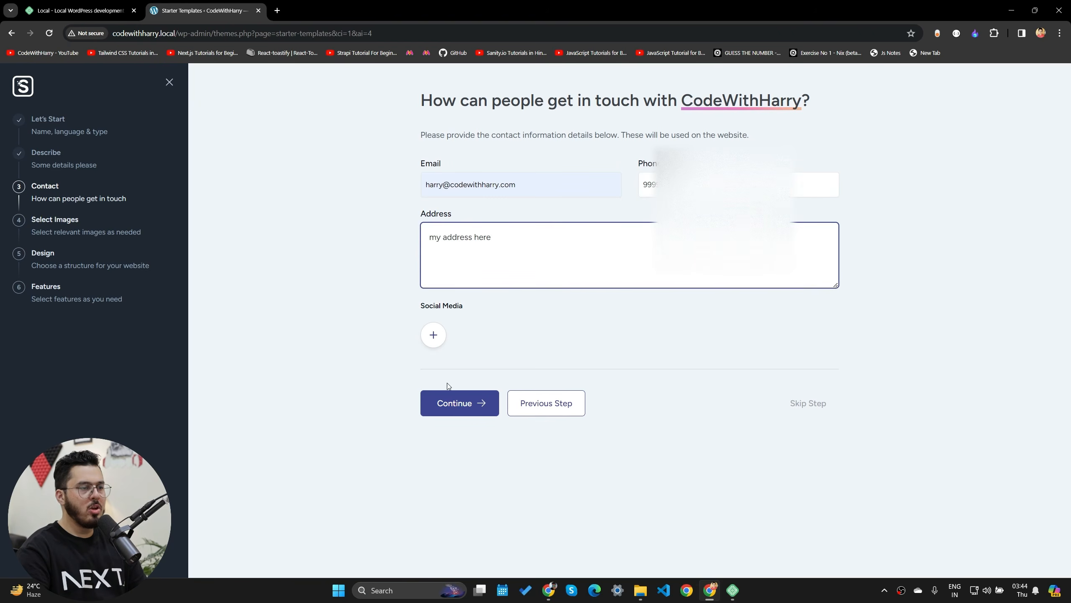
left_click(460, 403)
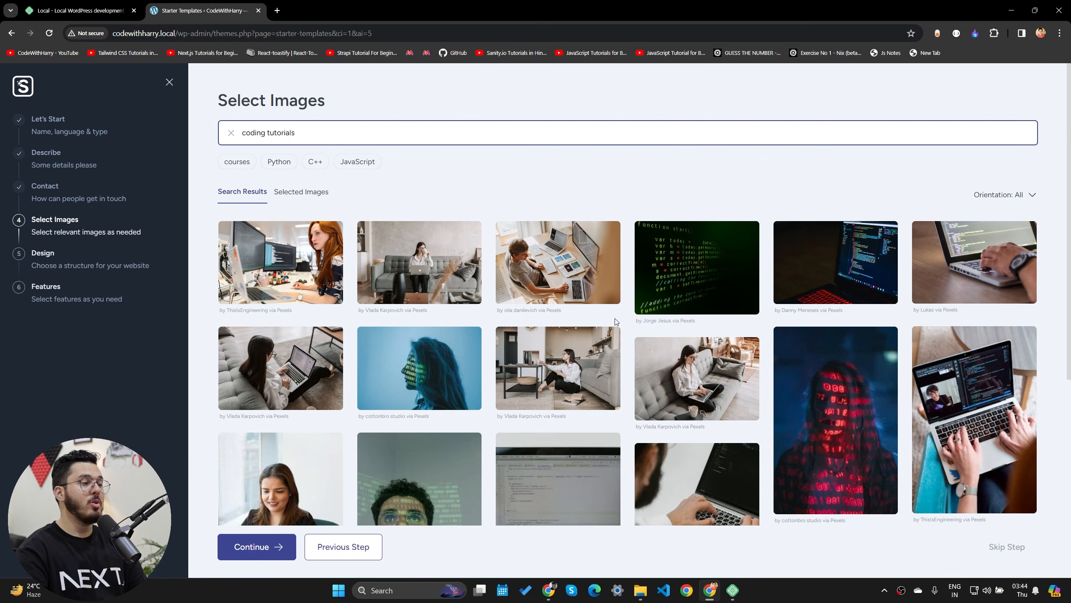
- Select two bearded-man coding photos, then the Python book and laptop-on-yellow-chair photos from a Python search
scroll(616, 322, "down", 3)
left_click(443, 358)
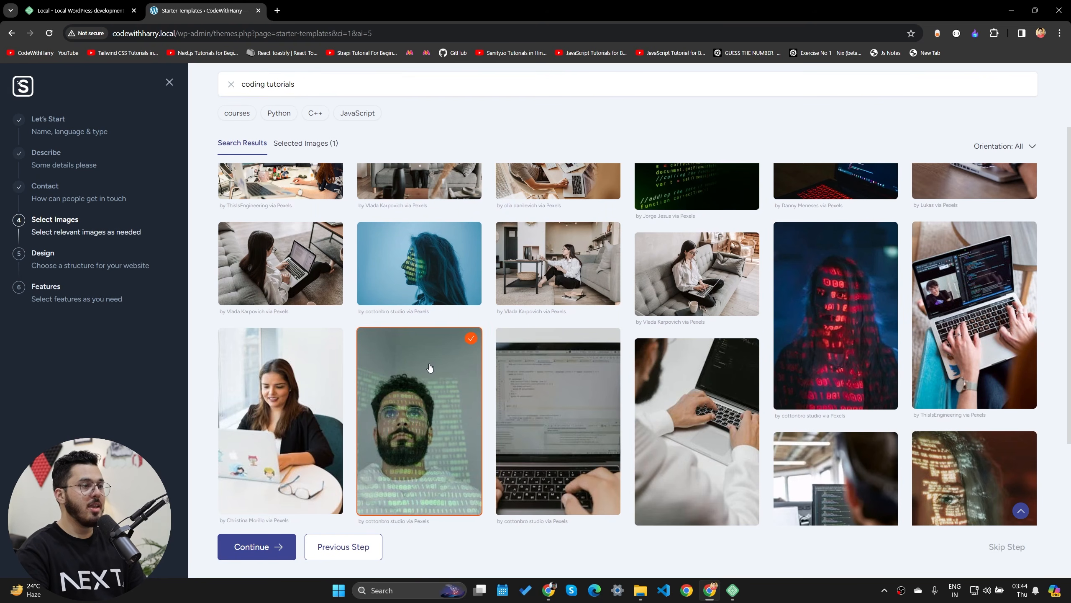
scroll(414, 274, "down", 8)
left_click(413, 274)
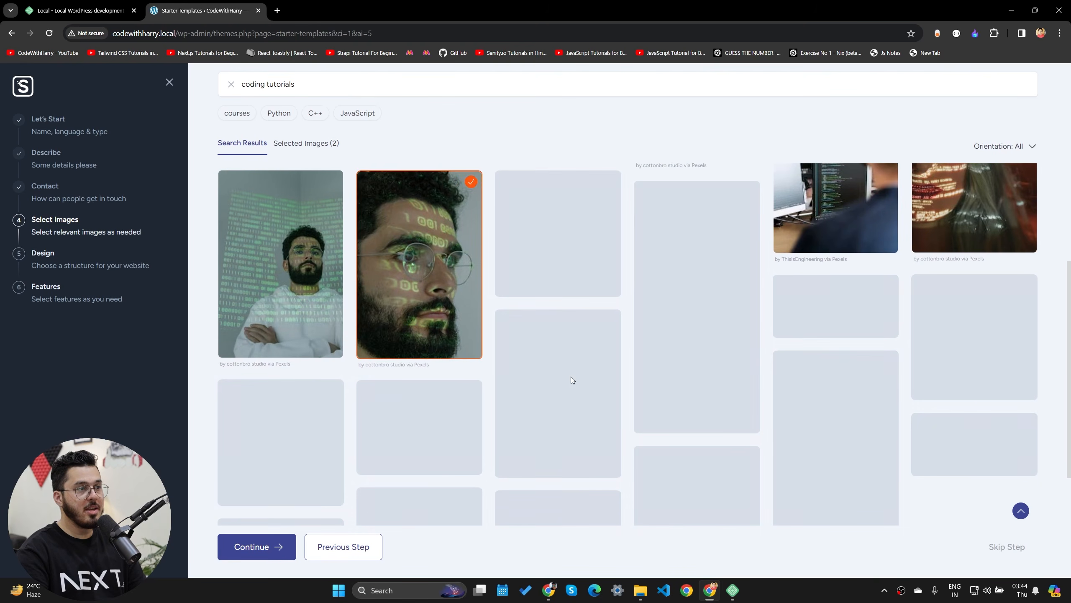
scroll(570, 377, "down", 10)
scroll(459, 406, "down", 12)
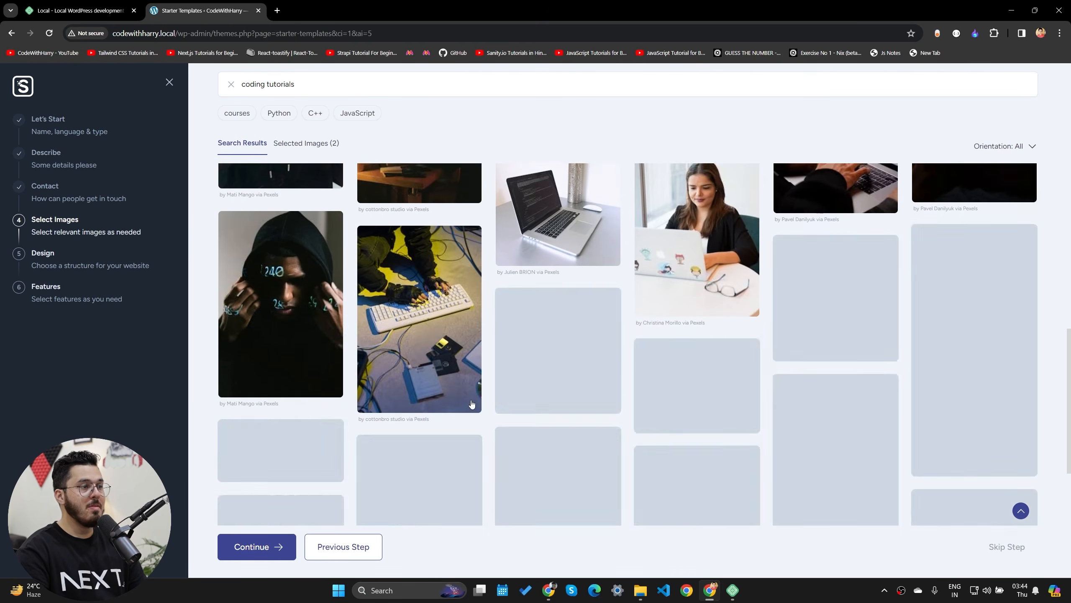
scroll(603, 438, "up", 14)
scroll(500, 414, "up", 5)
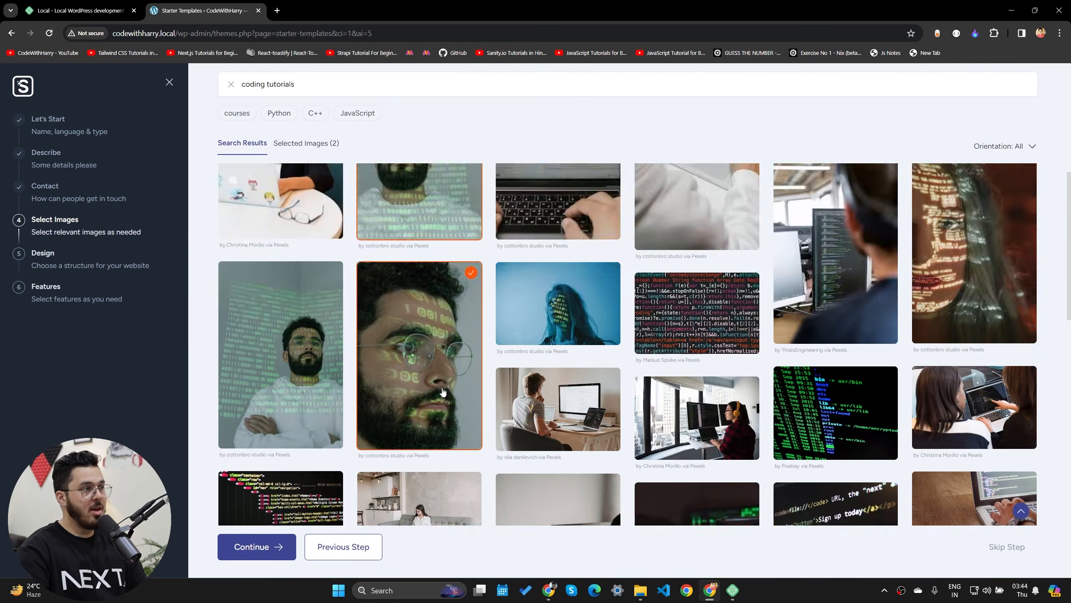
left_click(280, 114)
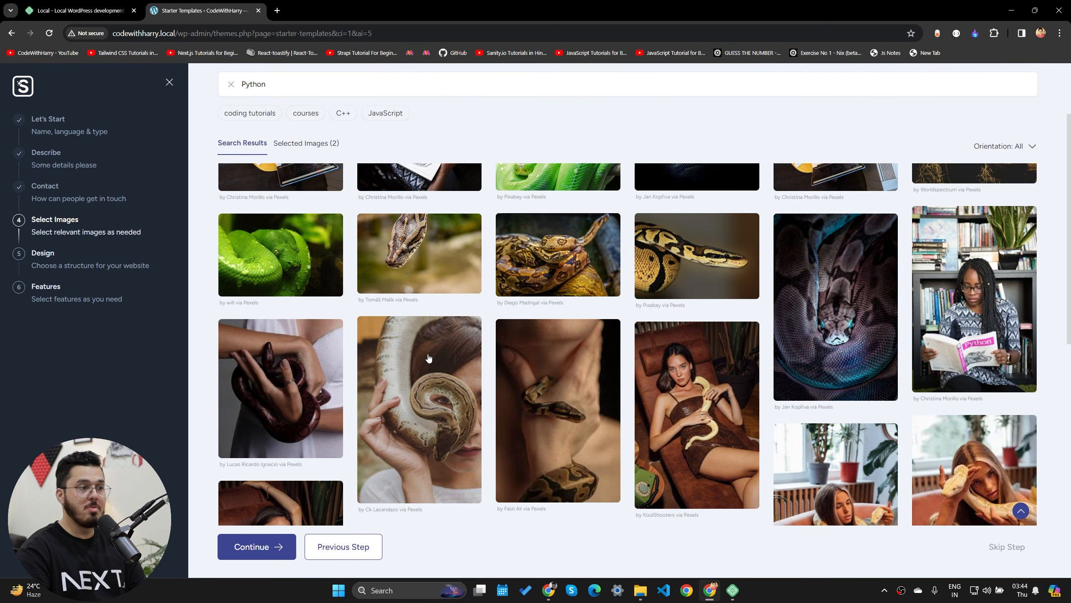
scroll(436, 359, "up", 3)
left_click(441, 268)
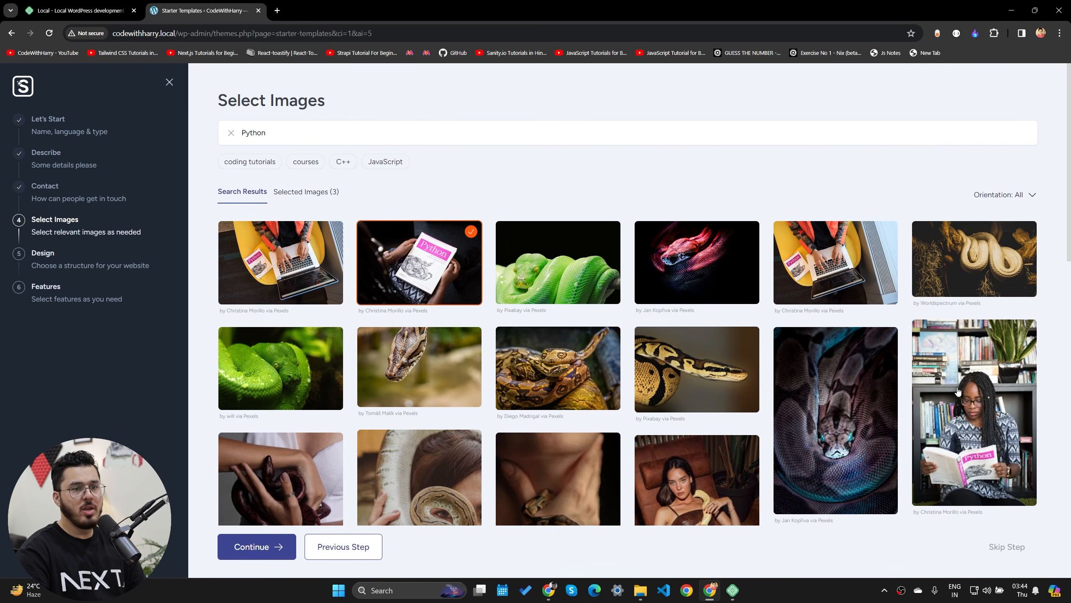
left_click(850, 252)
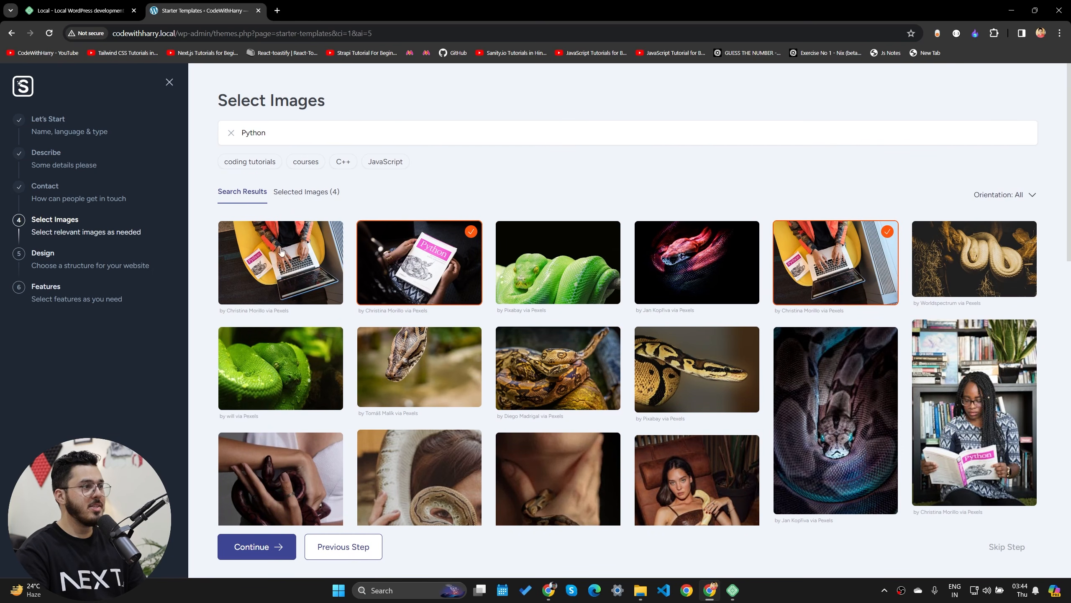
- Browse C++ image results, then add the code-on-a-monitor photo from a JavaScript search
left_click(343, 162)
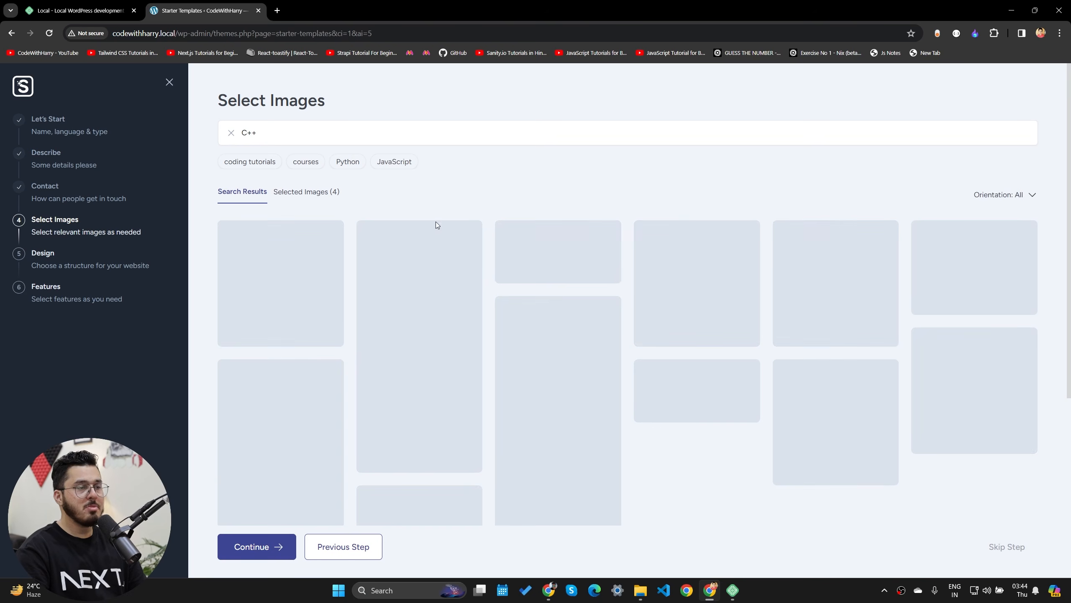
scroll(303, 324, "down", 1)
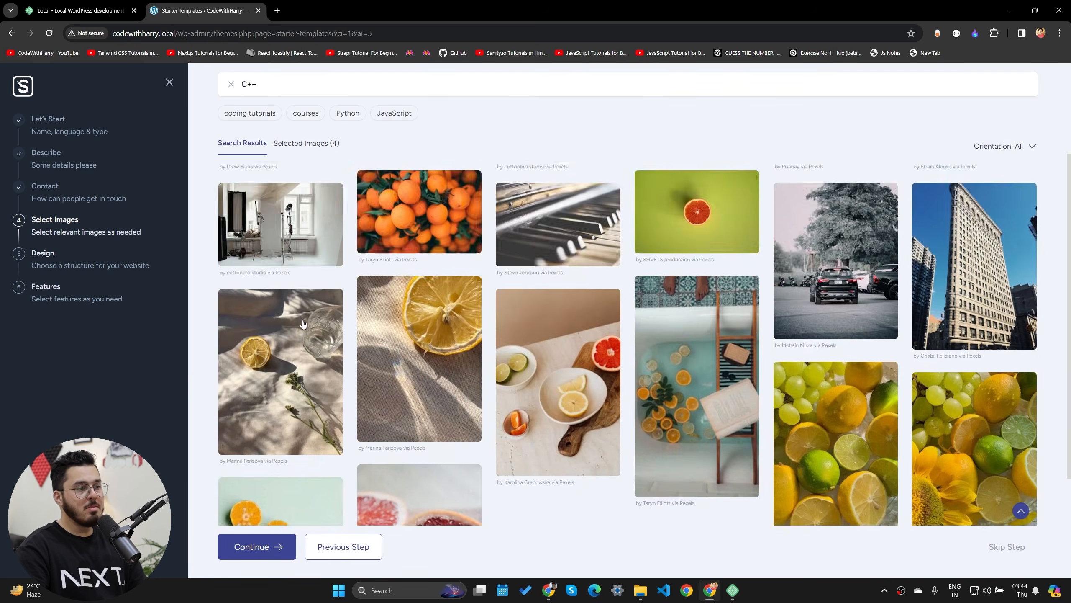
scroll(303, 324, "down", 8)
scroll(413, 436, "up", 4)
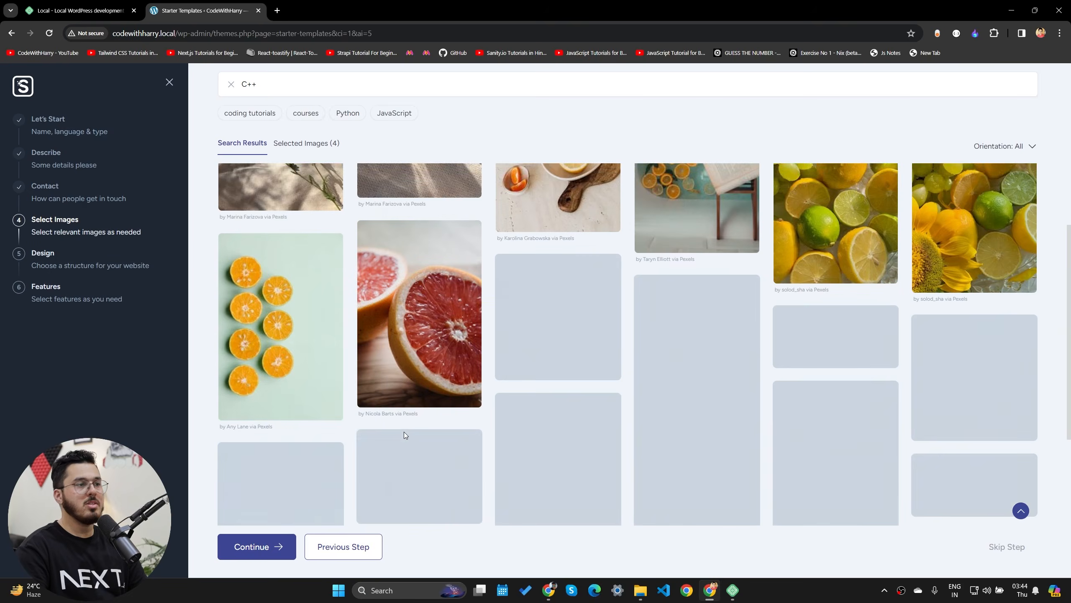
scroll(404, 432, "up", 6)
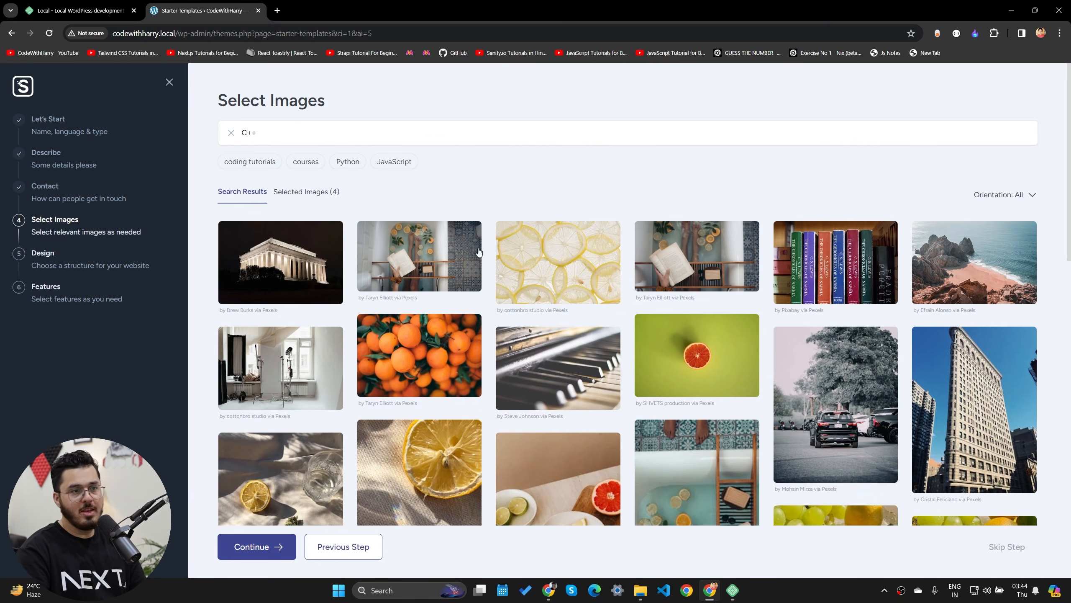
scroll(837, 396, "down", 10)
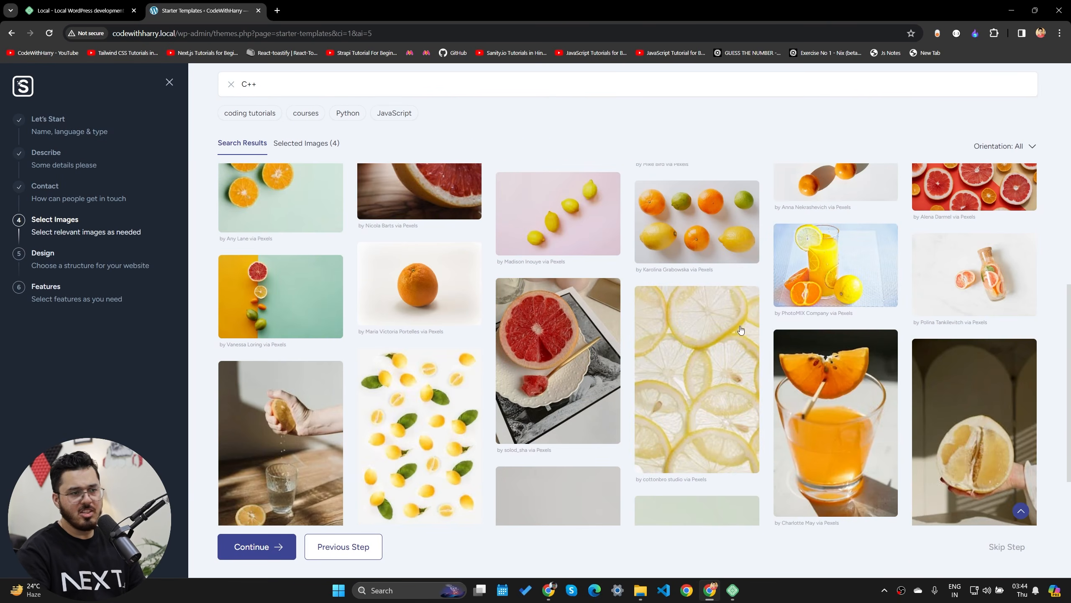
scroll(741, 330, "down", 10)
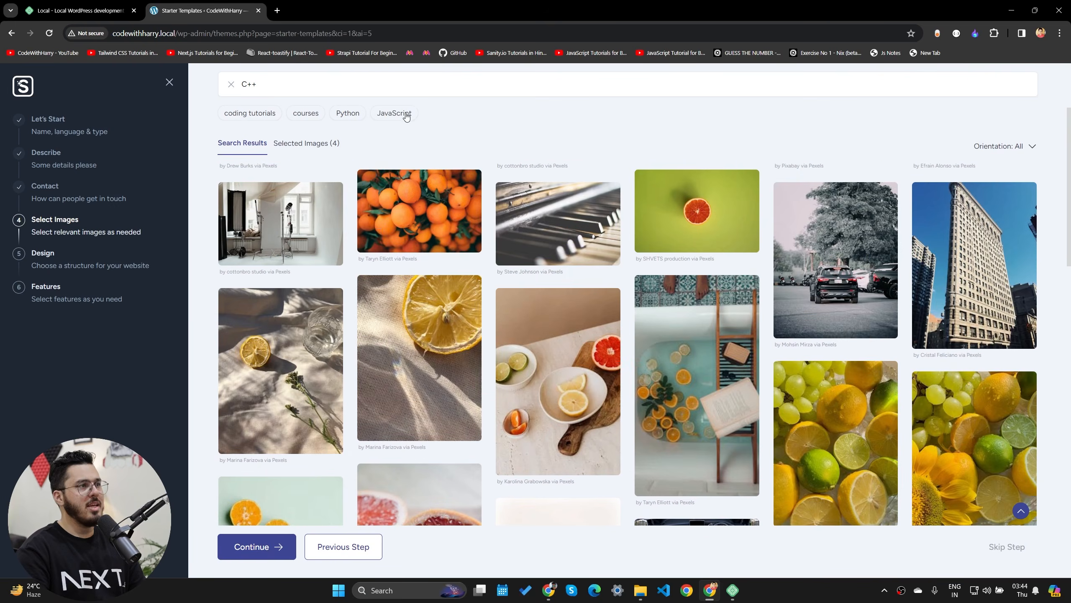
left_click(406, 117)
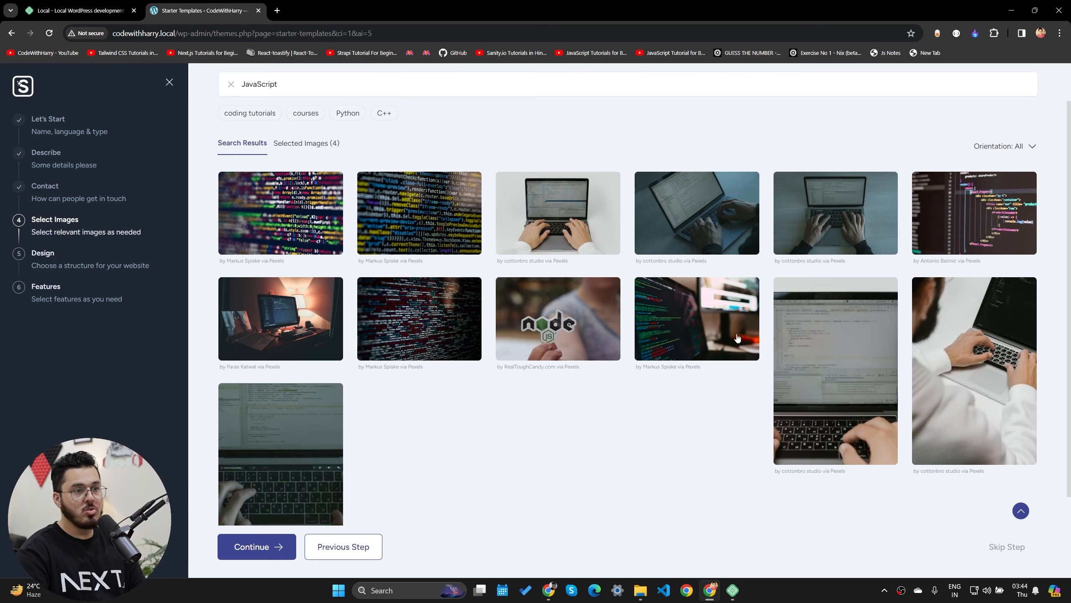
left_click(697, 327)
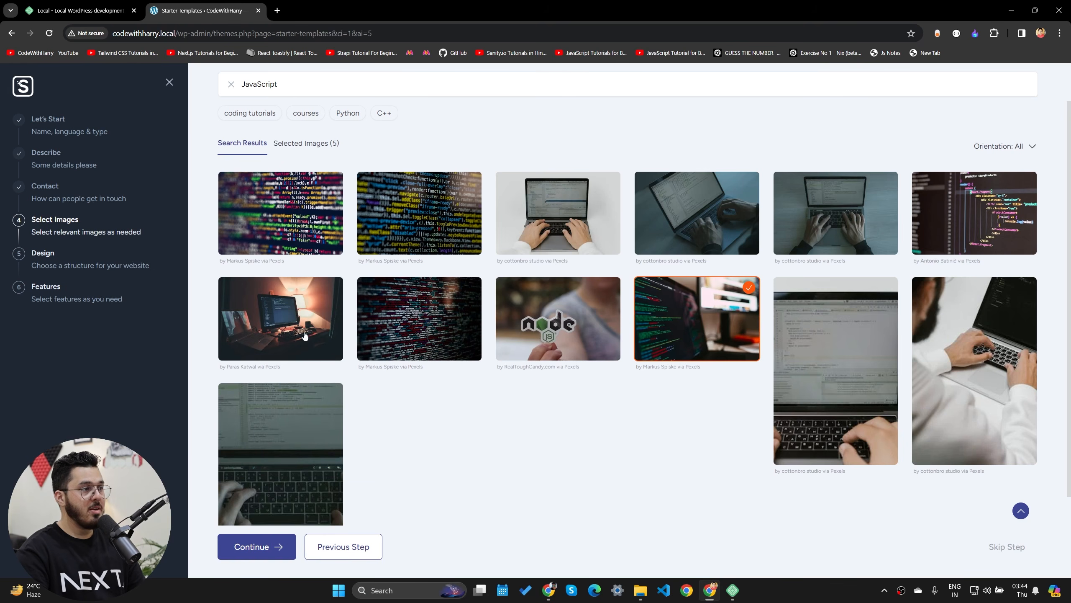
scroll(306, 337, "up", 2)
left_click(299, 134)
left_click_drag(299, 134, 192, 123)
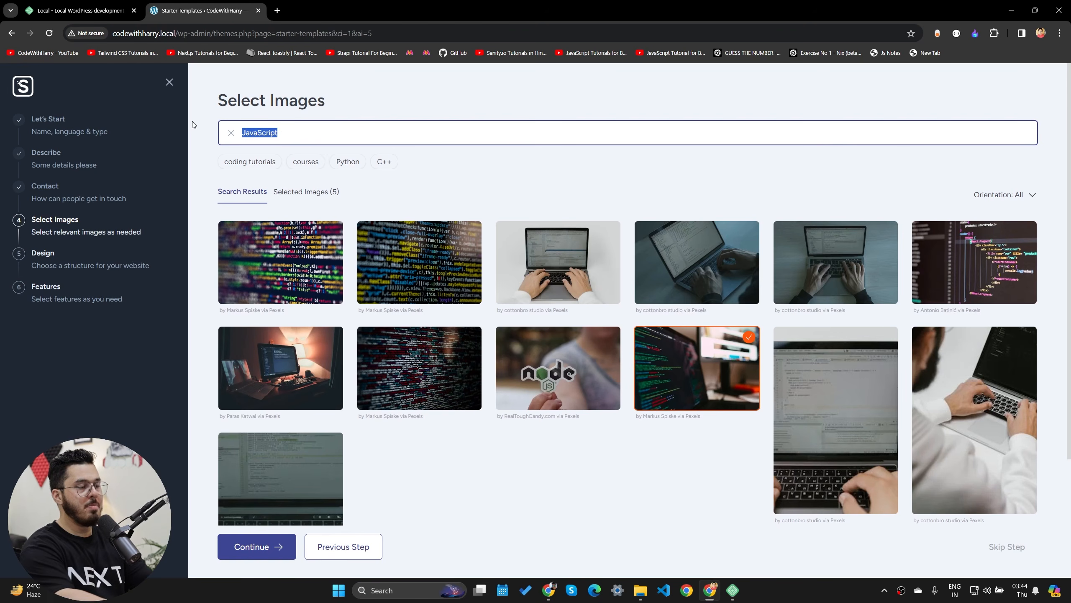
- Search 'programming', add the laptop-hands, hooded-figure and man-at-desk photos, and continue to Design
type("programming")
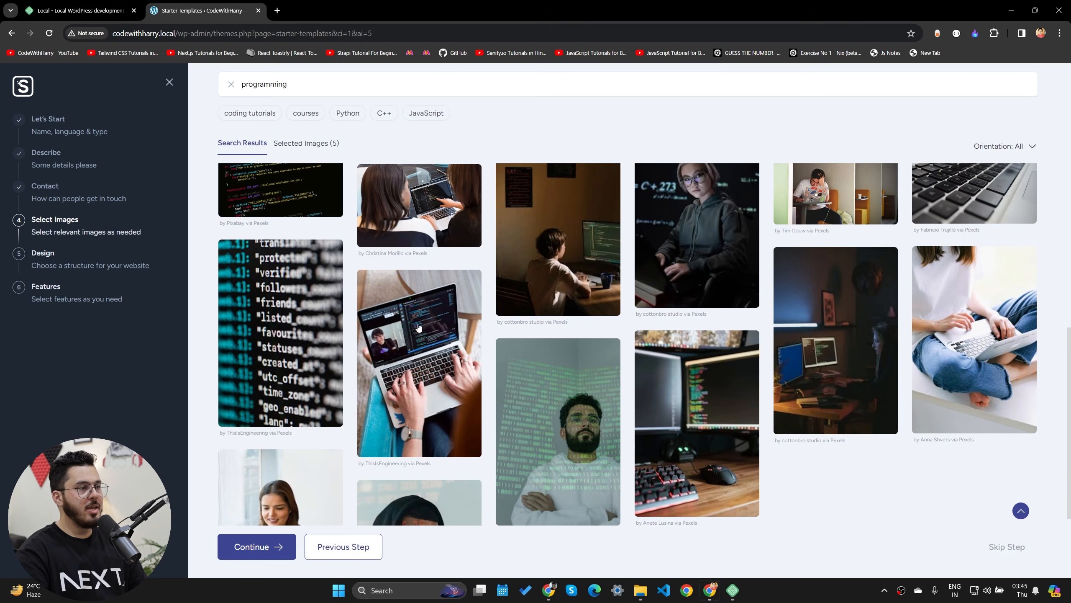
left_click(426, 366)
scroll(551, 376, "down", 5)
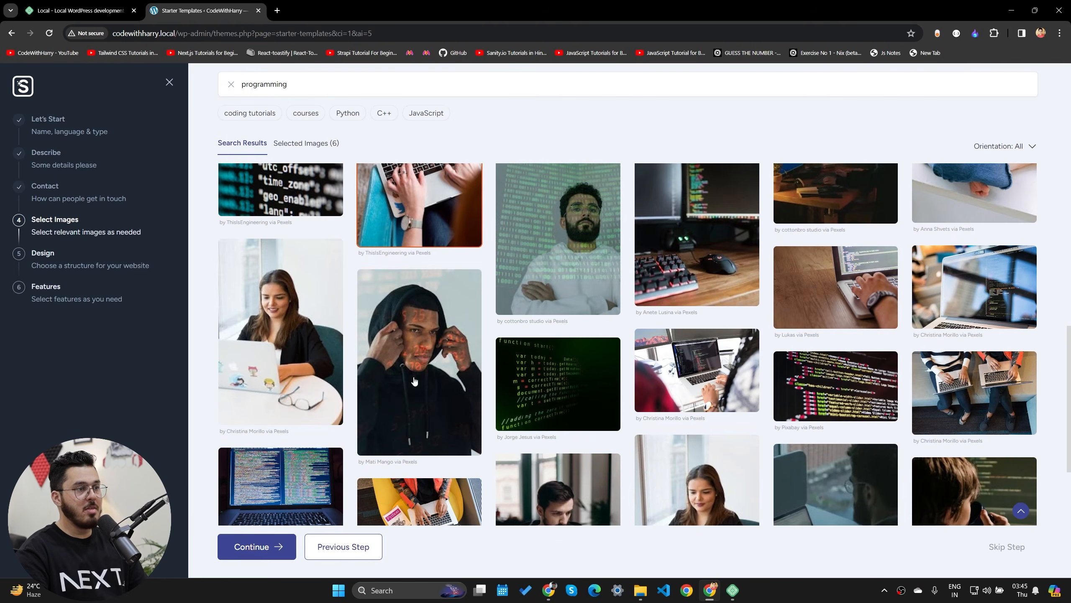
left_click(439, 380)
scroll(464, 380, "down", 5)
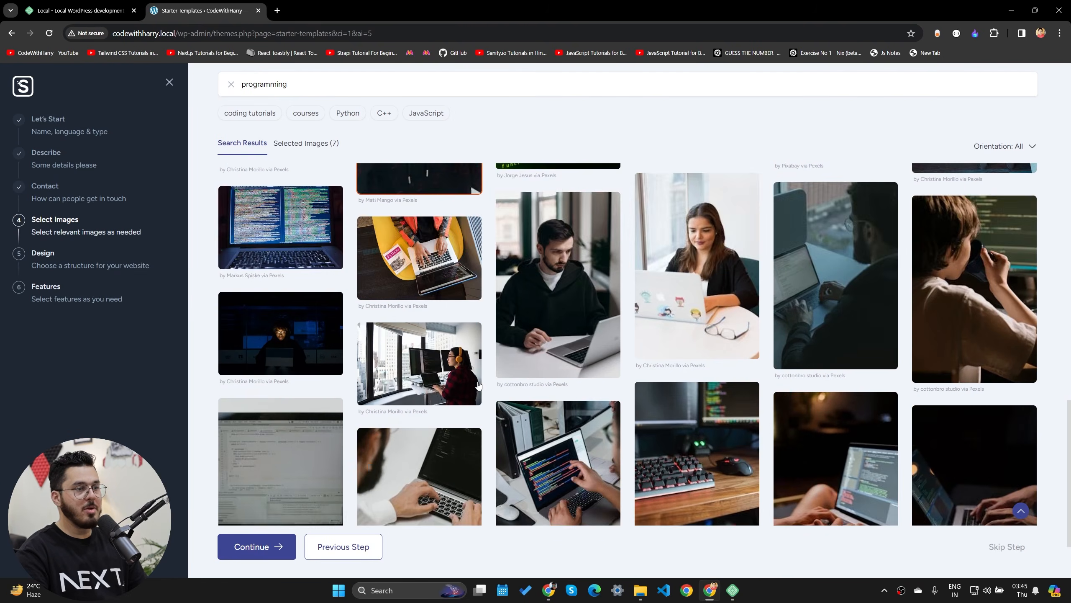
scroll(555, 375, "down", 3)
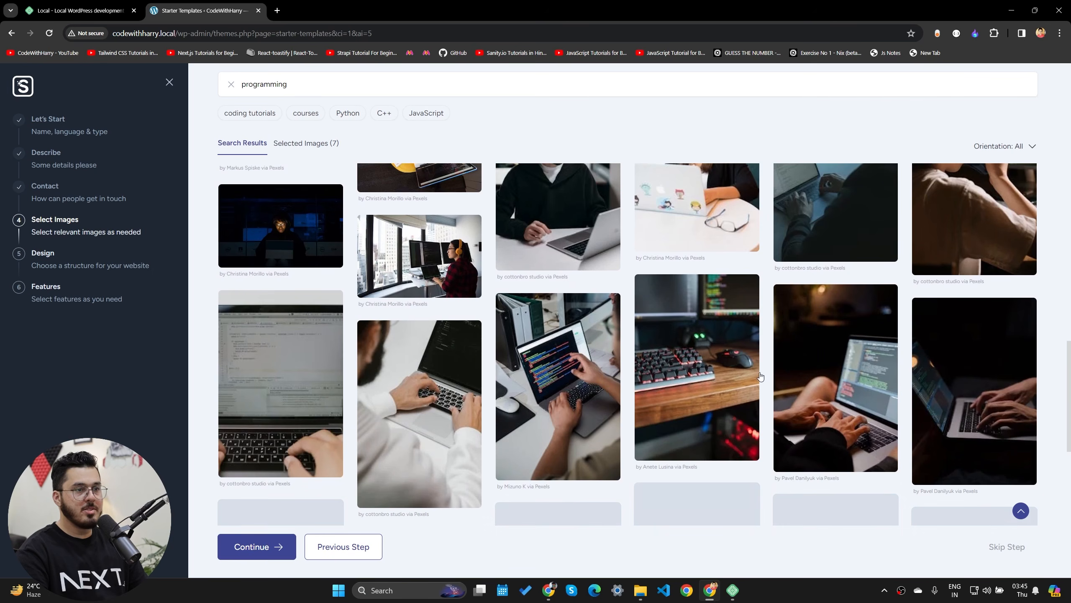
scroll(855, 355, "down", 3)
scroll(532, 387, "down", 5)
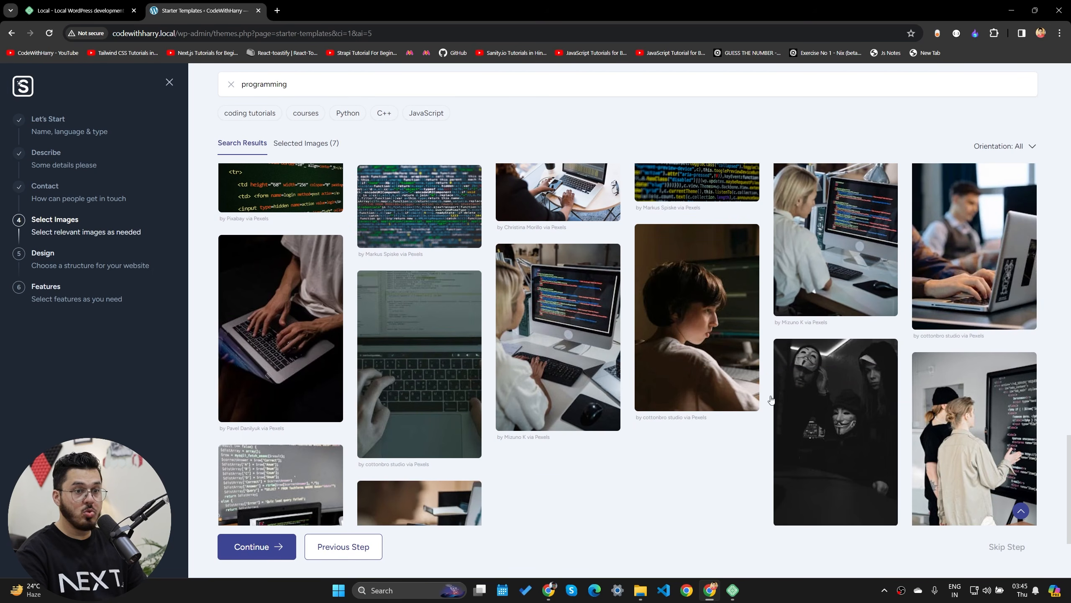
scroll(771, 400, "down", 3)
scroll(514, 409, "down", 3)
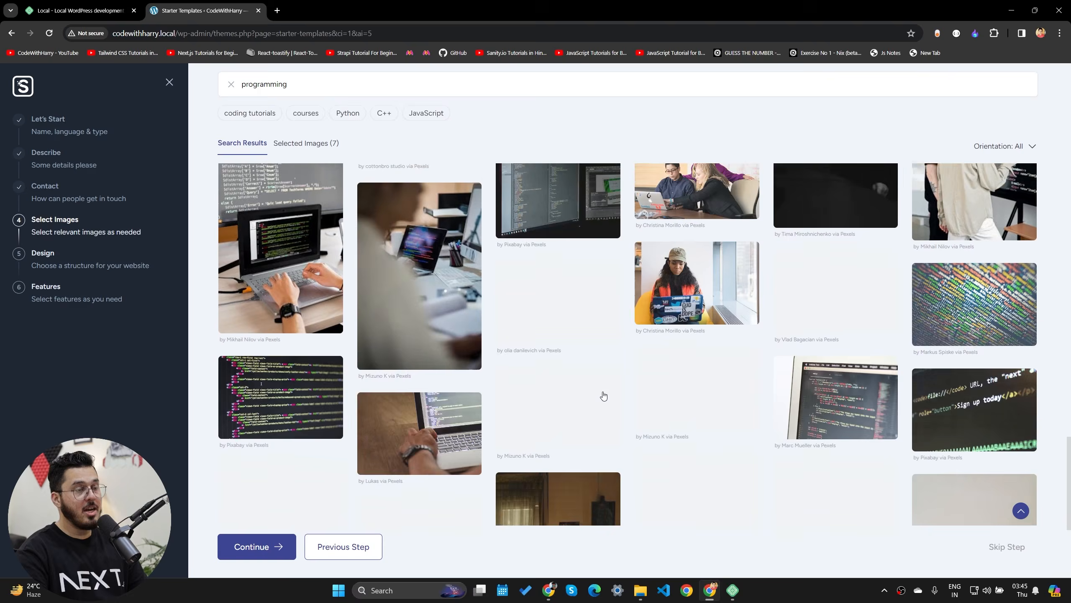
scroll(651, 459, "down", 2)
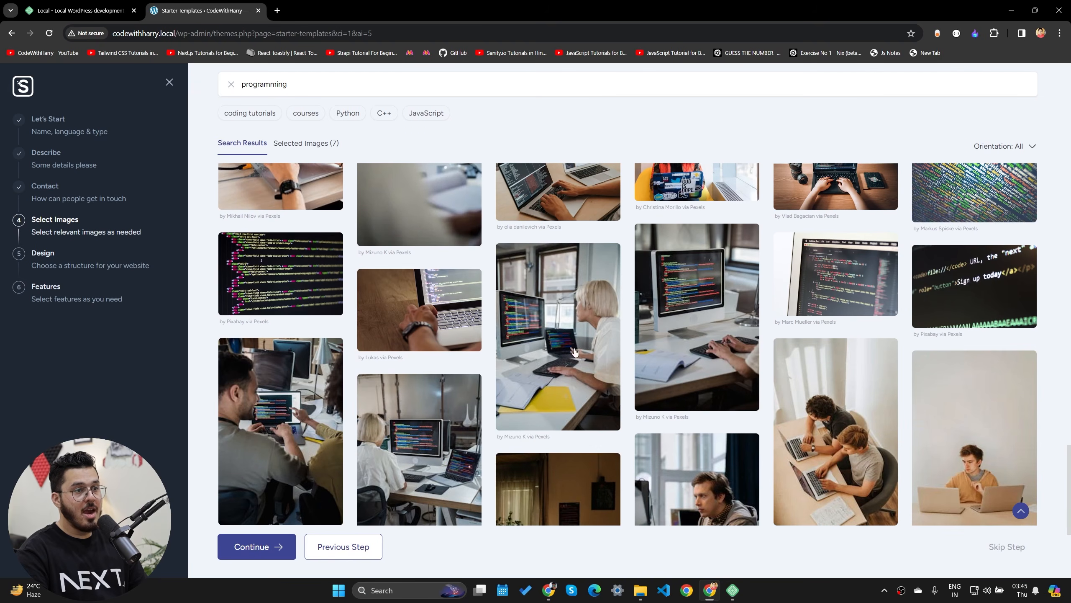
scroll(826, 420, "down", 3)
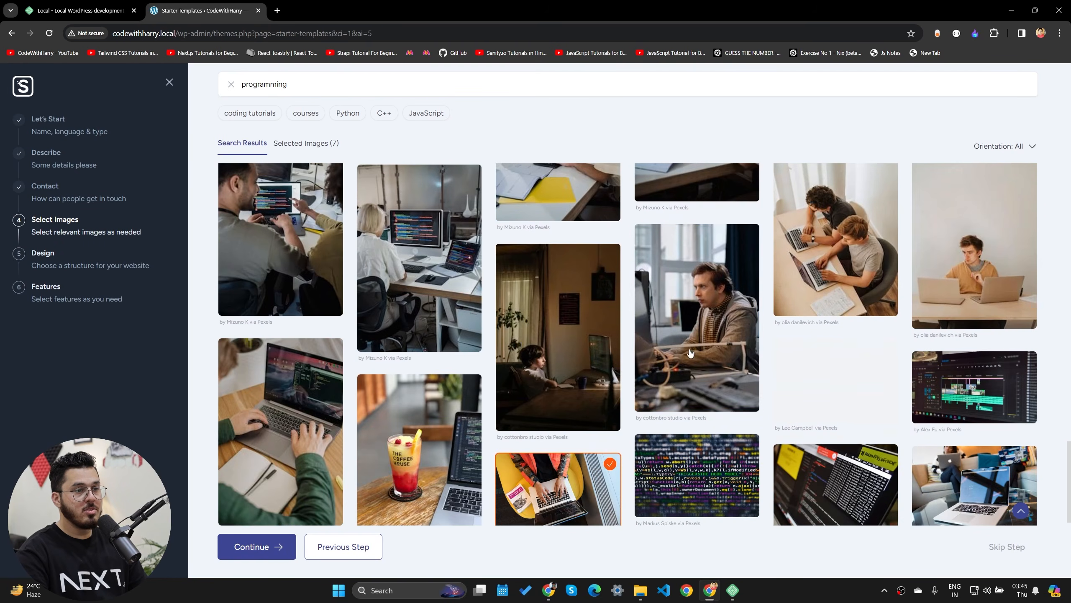
left_click(684, 322)
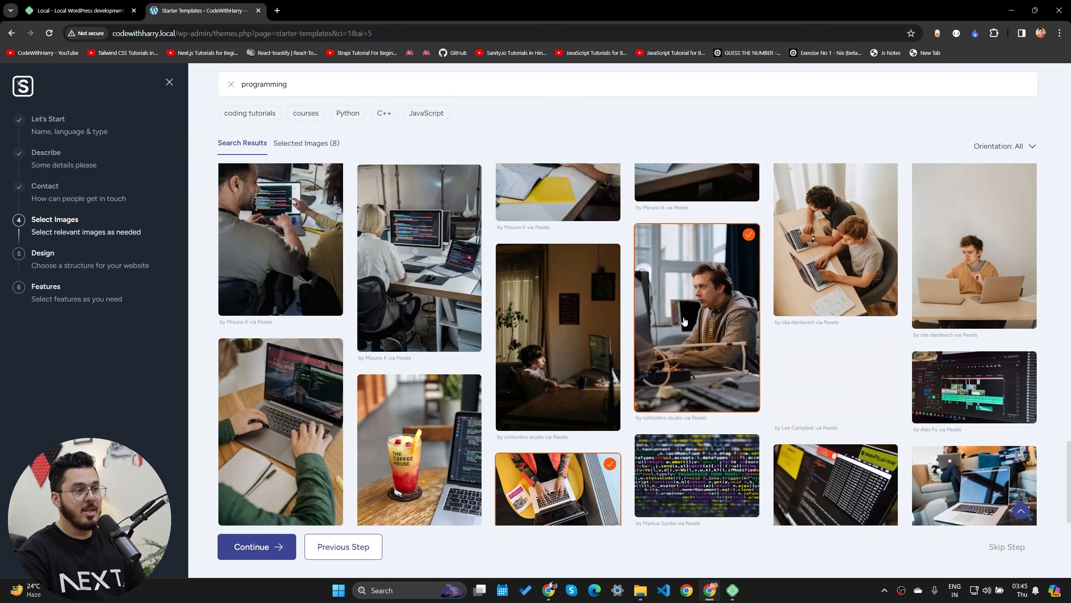
left_click(276, 551)
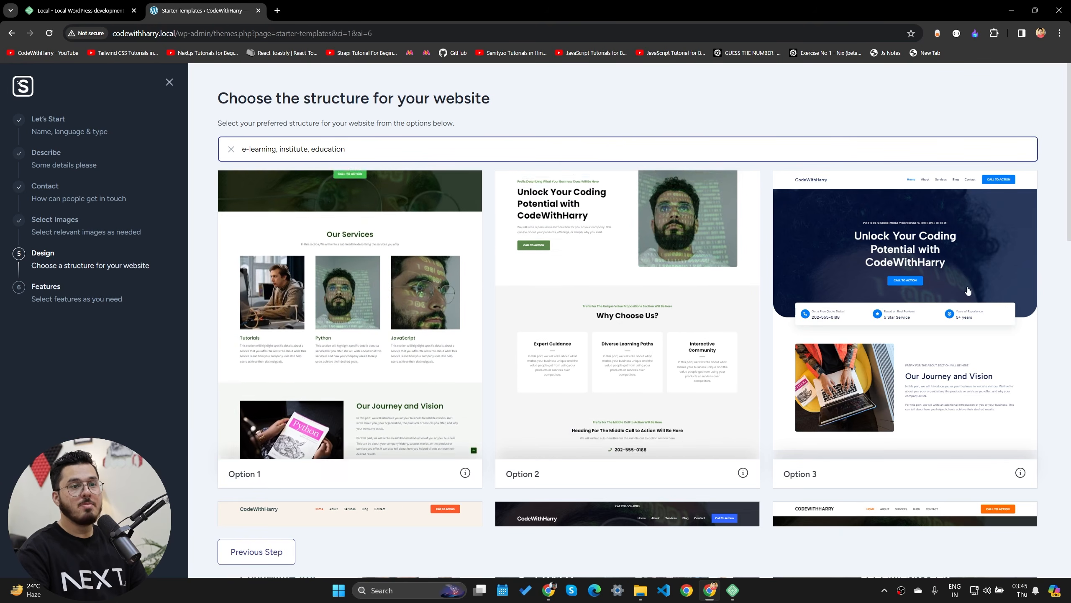
scroll(966, 318, "down", 5)
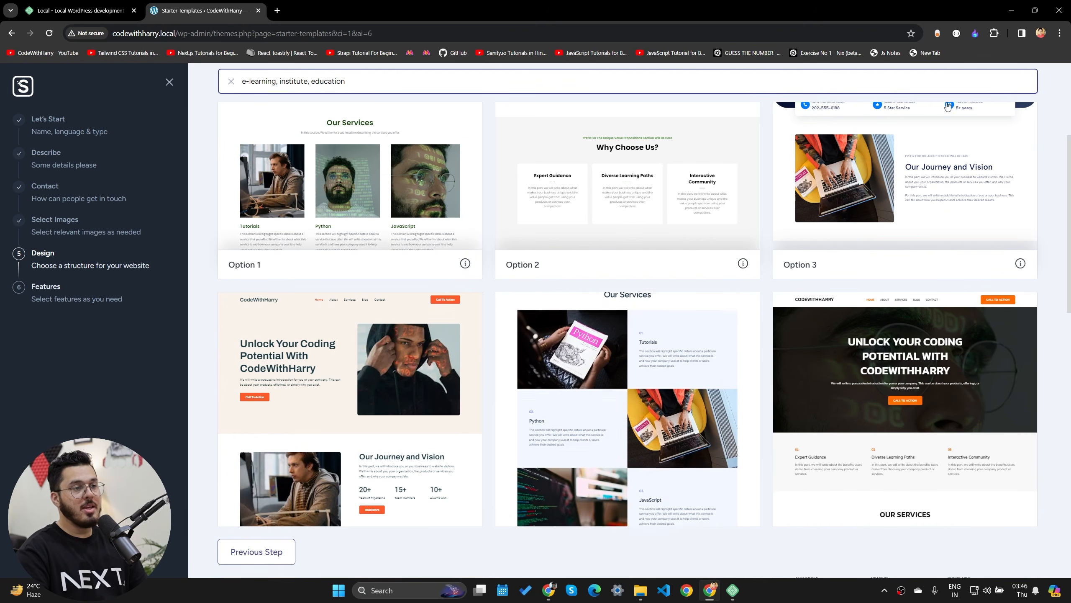
scroll(715, 457, "down", 5)
scroll(405, 256, "down", 8)
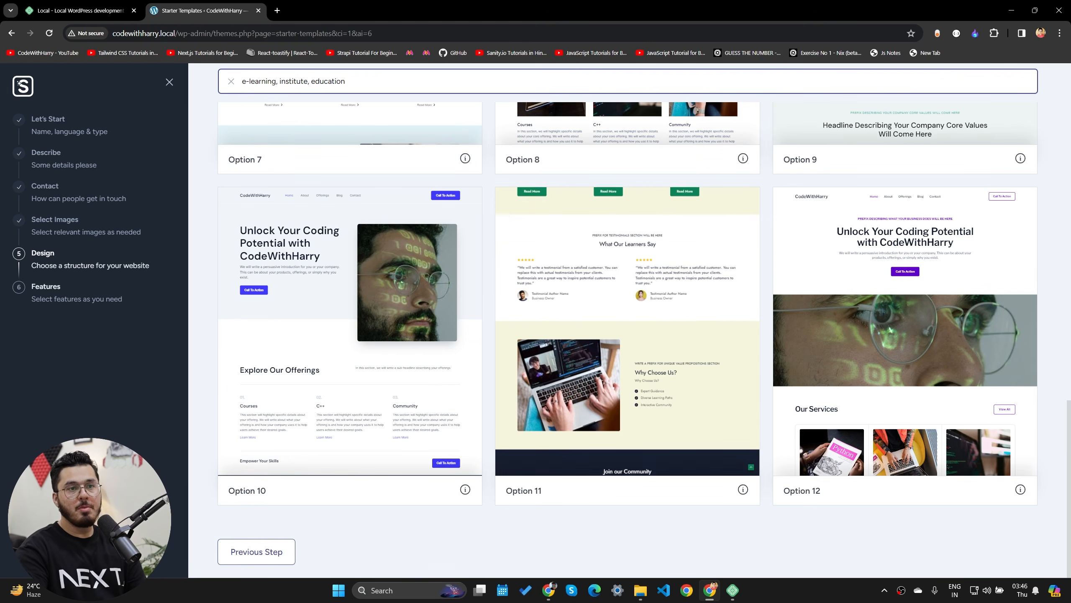
scroll(411, 398, "up", 4)
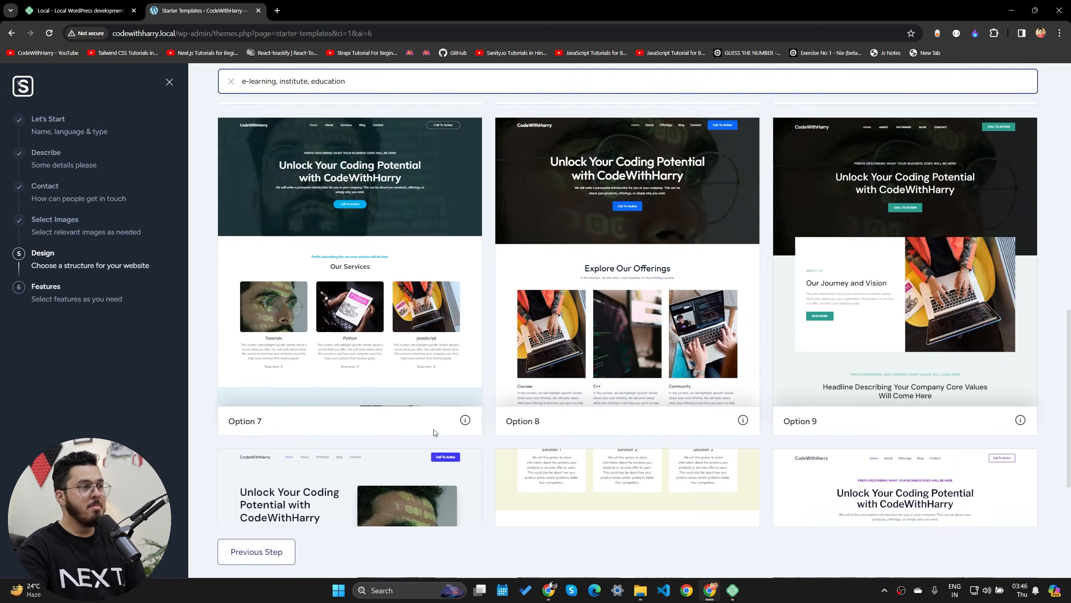
scroll(447, 417, "down", 4)
scroll(486, 439, "up", 5)
scroll(485, 439, "up", 6)
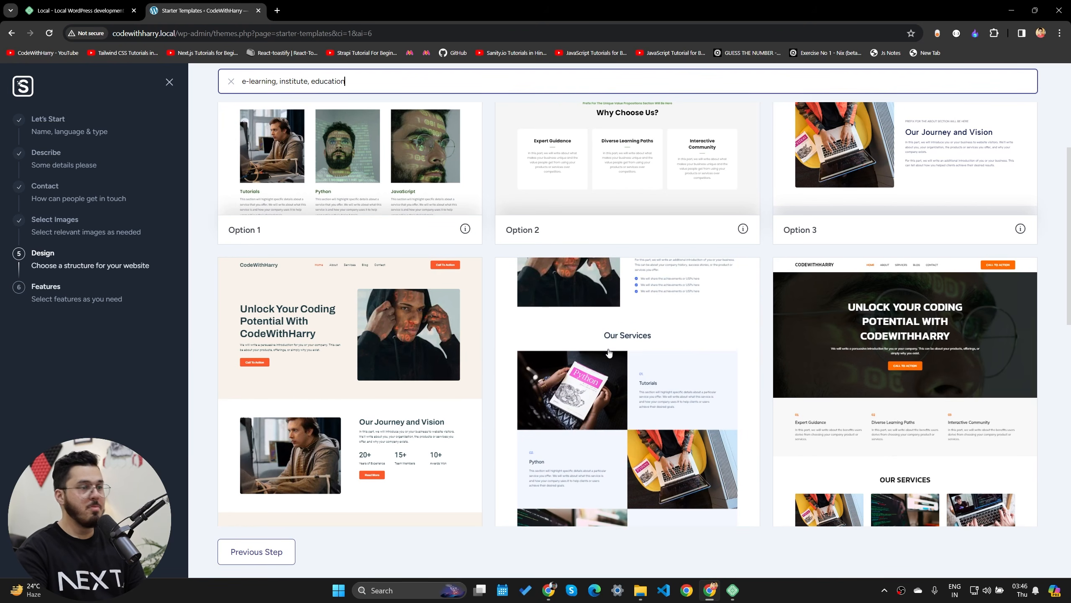
scroll(599, 388, "down", 3)
left_click(627, 243)
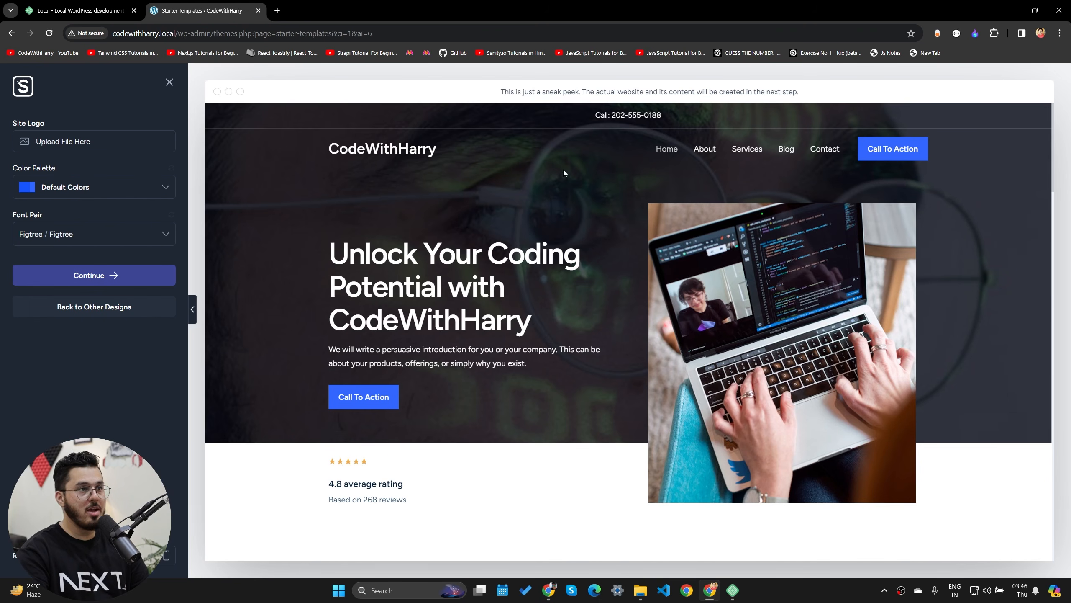
- Scroll the coding-tutorial design preview down to the footer, then proceed to the Features step
scroll(586, 282, "down", 15)
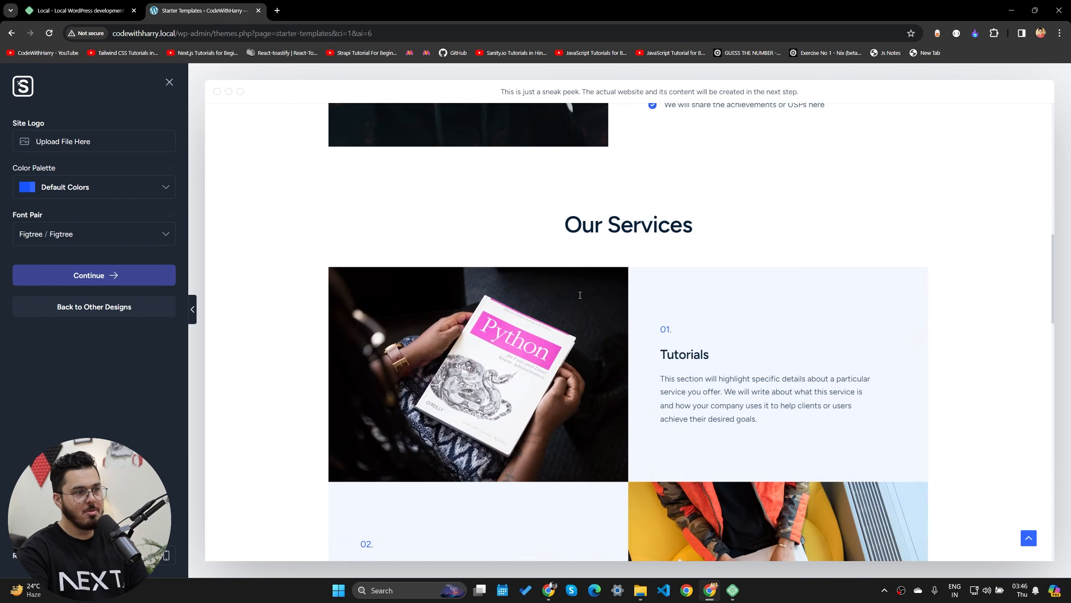
scroll(580, 292, "down", 10)
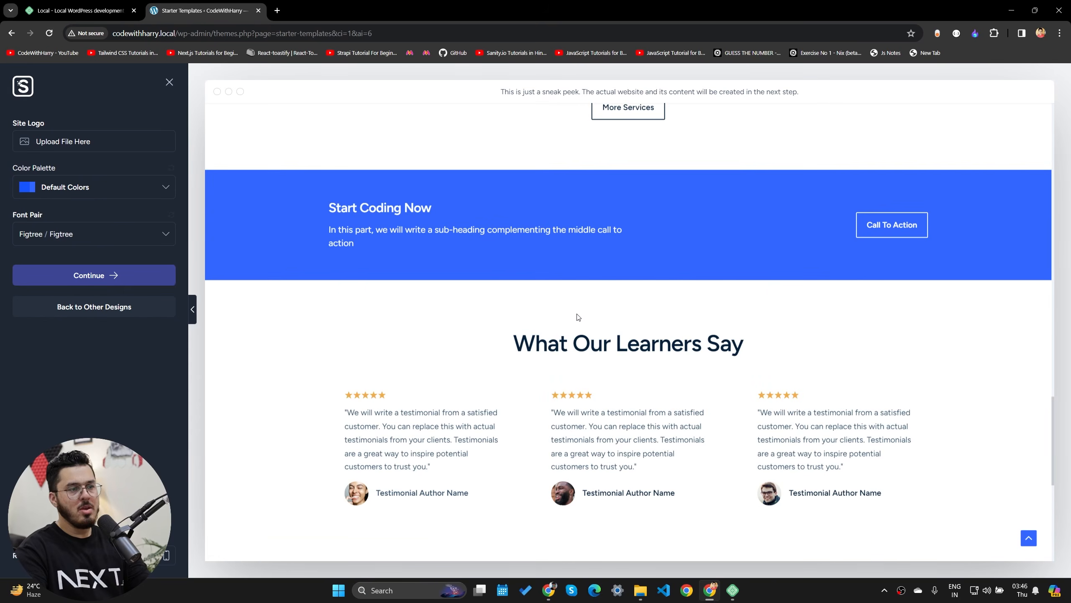
scroll(582, 316, "down", 5)
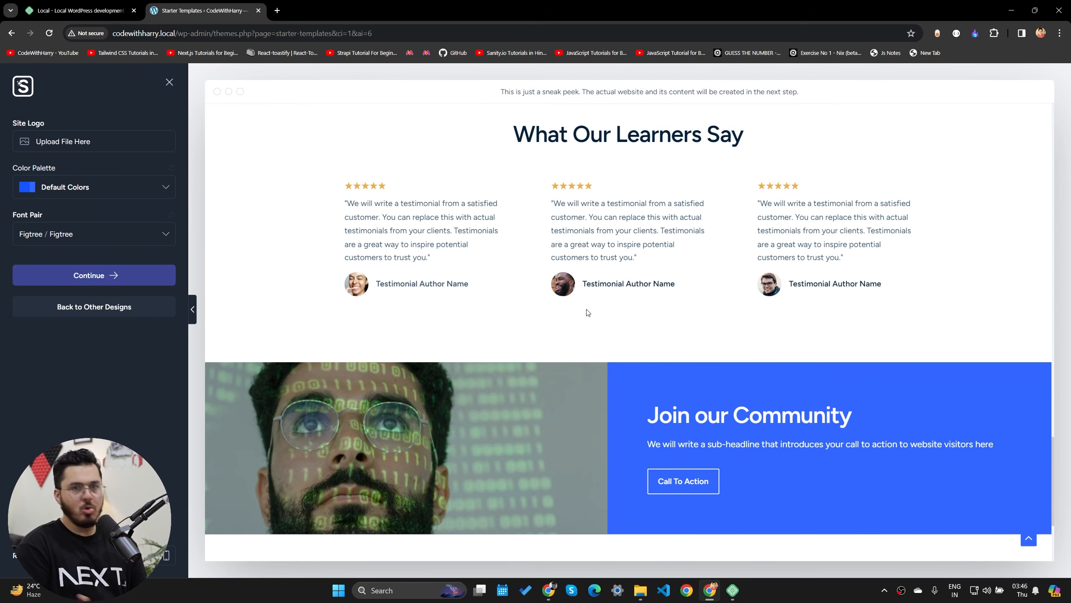
scroll(531, 337, "down", 4)
scroll(578, 368, "up", 20)
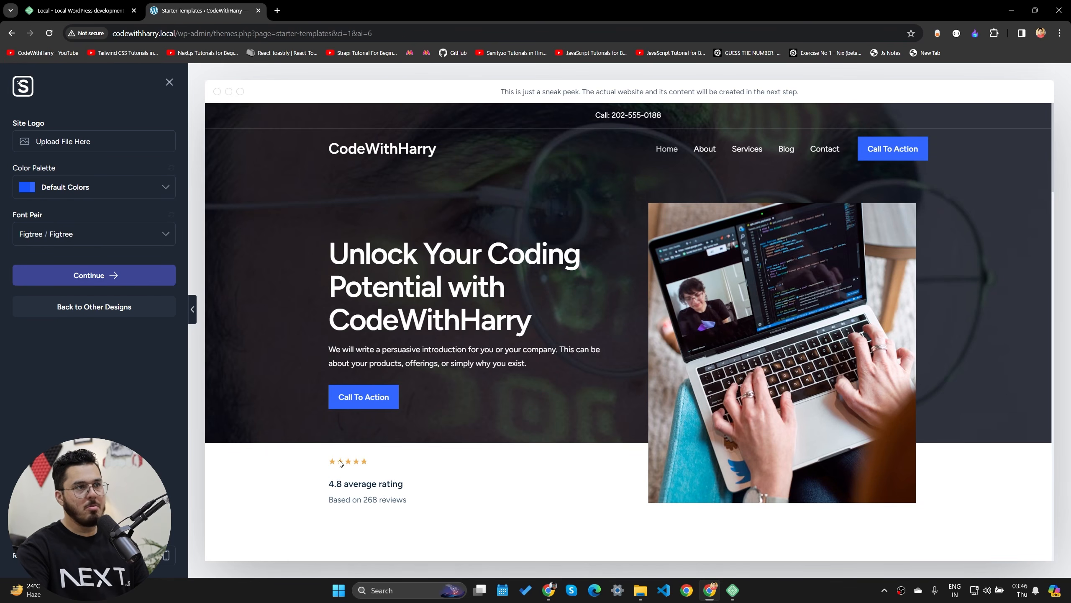
scroll(450, 445, "down", 20)
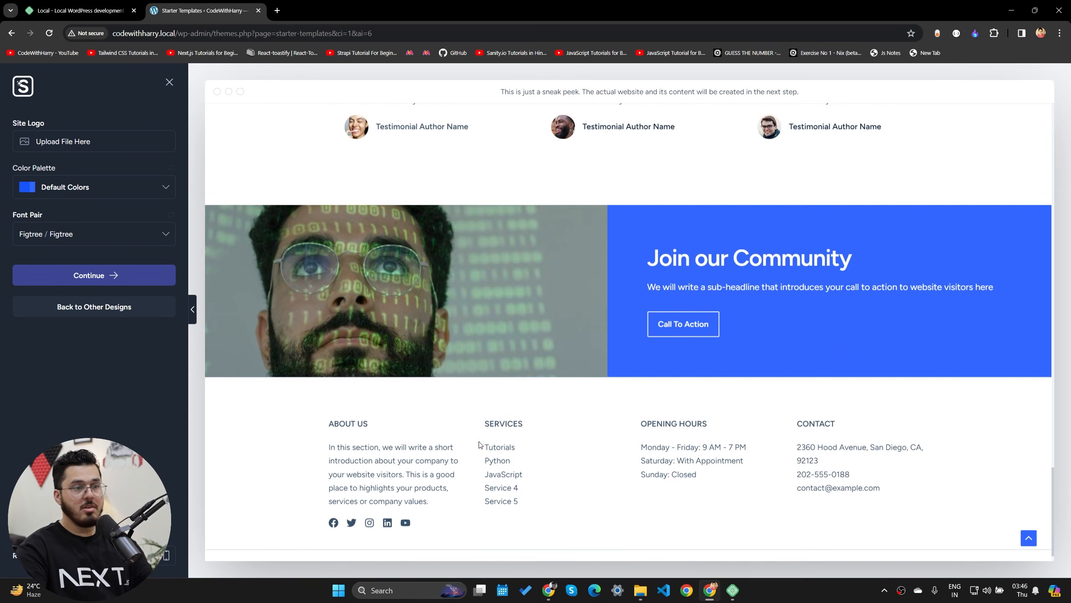
scroll(481, 444, "down", 1)
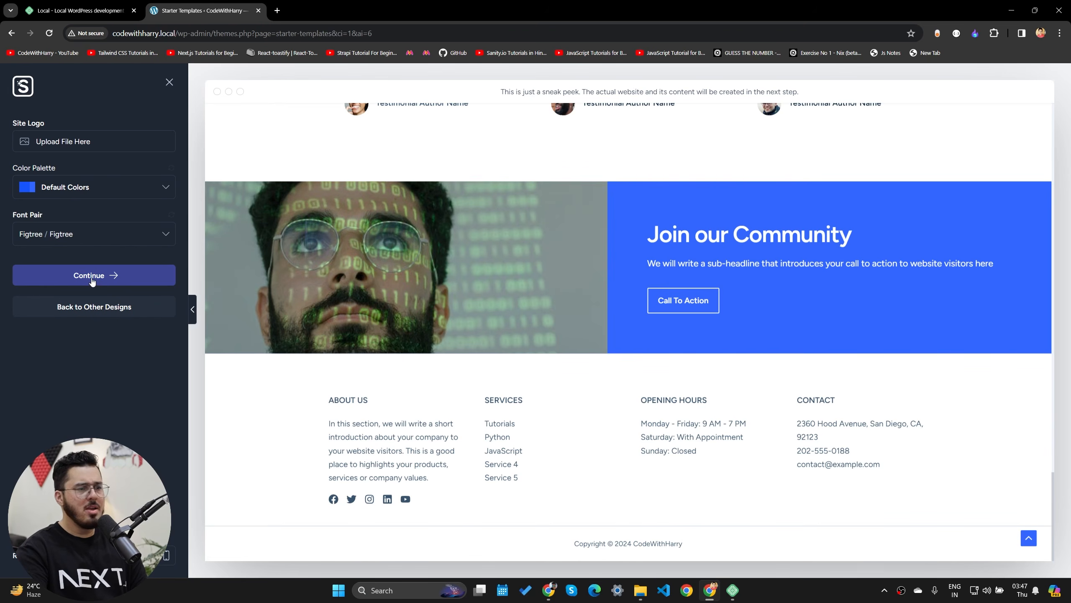
left_click(110, 276)
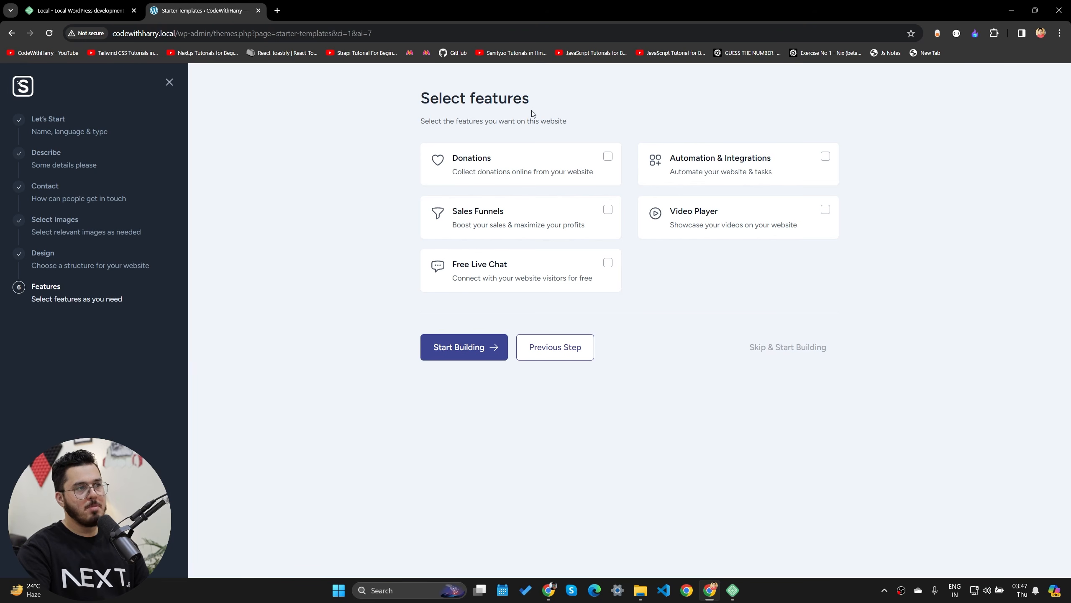
- Build the site from the chosen design with no extra features, then open the finished CodeWithHarry website
left_click(788, 348)
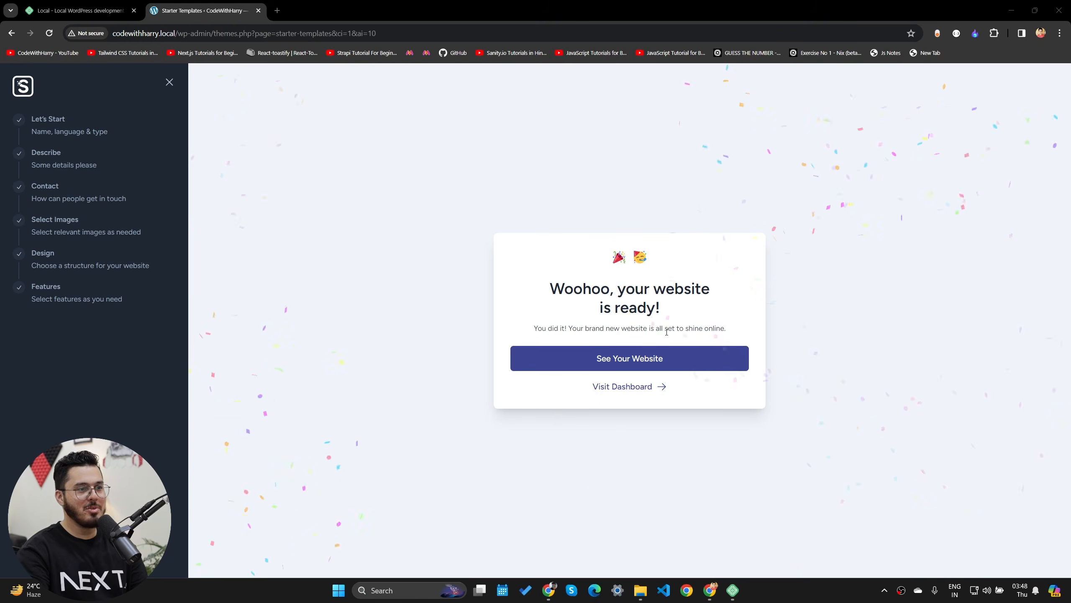
left_click(612, 358)
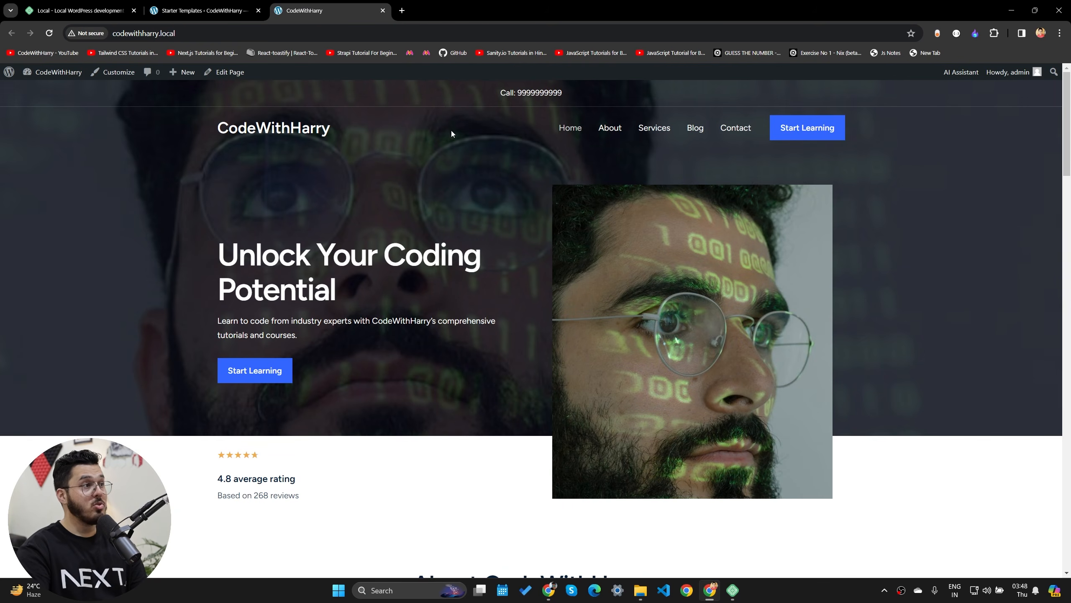
- Browse the new homepage, then open the Crafting Captivating Headlines post from the Blog page
scroll(346, 303, "down", 20)
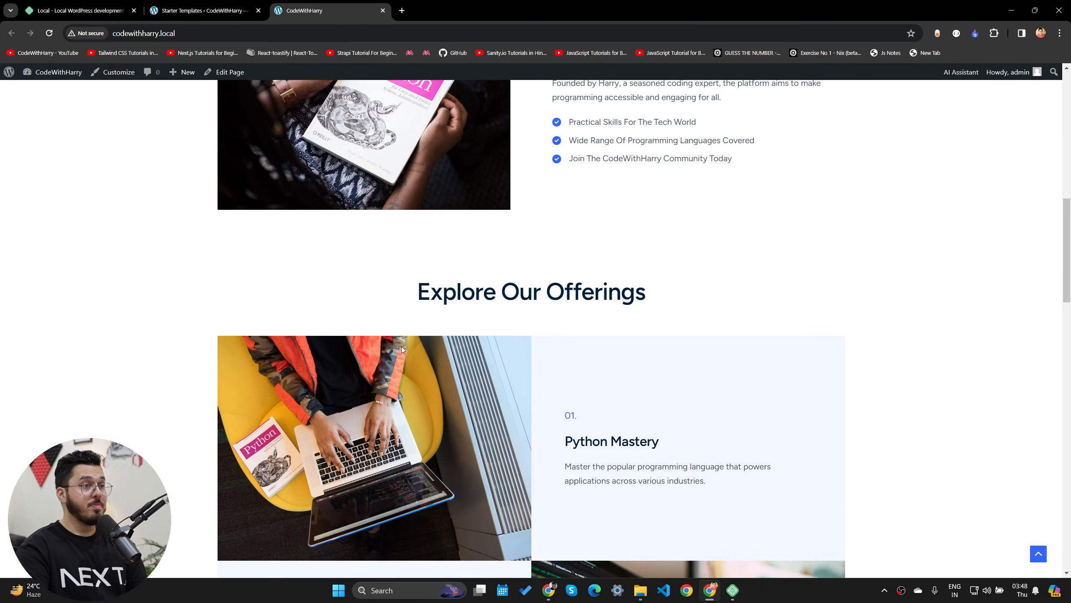
scroll(421, 361, "down", 5)
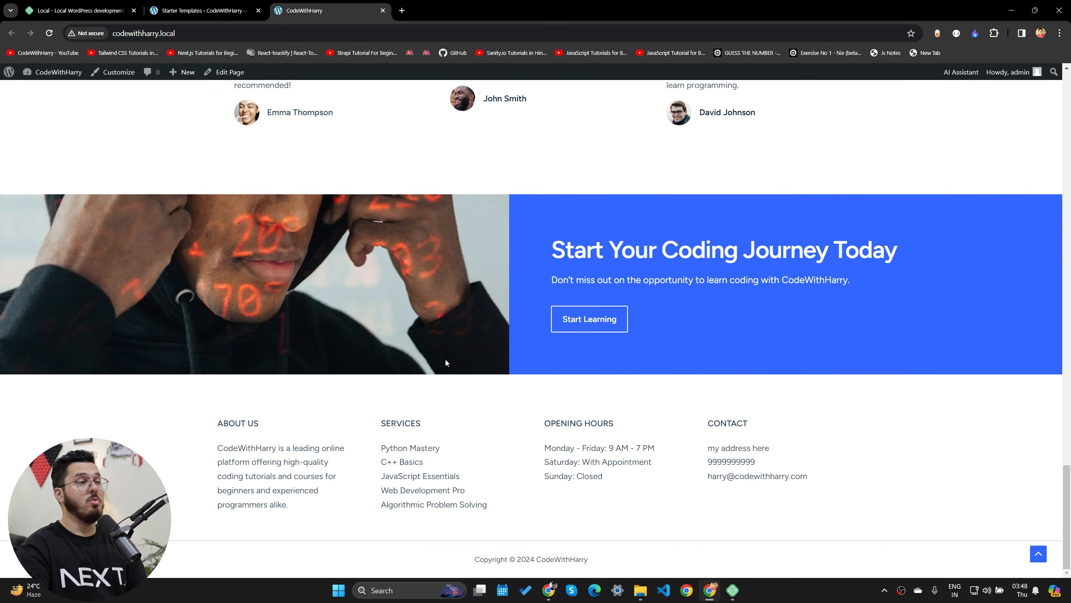
scroll(537, 367, "up", 20)
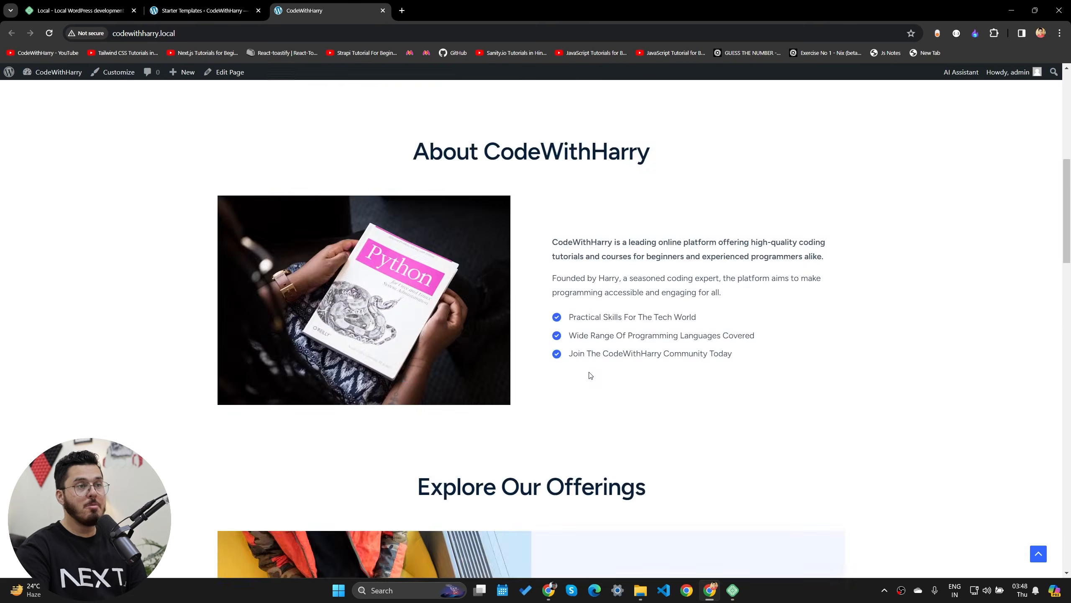
scroll(410, 352, "up", 3)
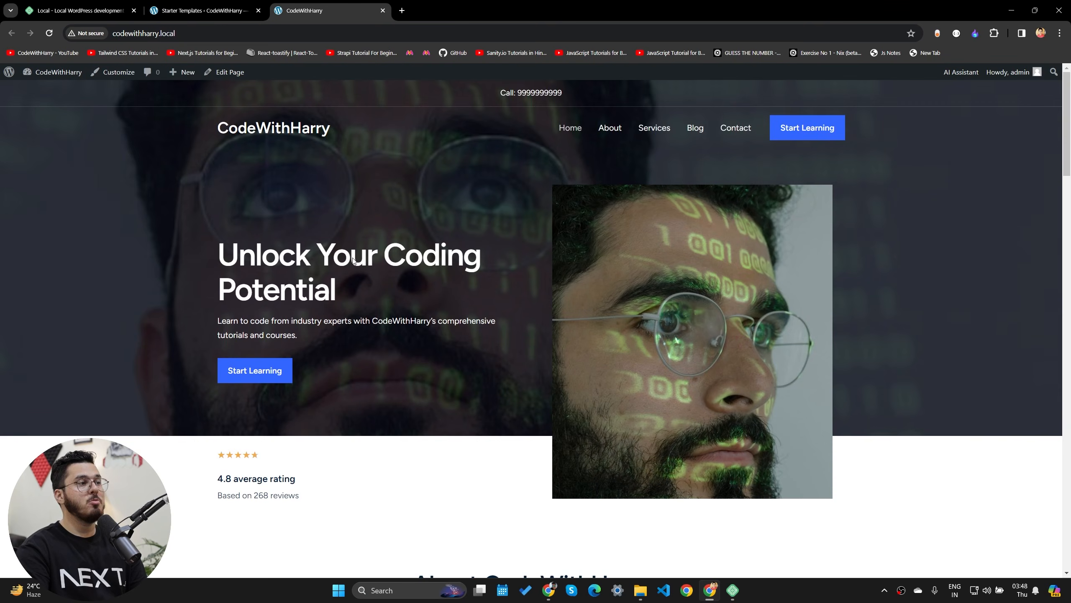
left_click(695, 128)
scroll(514, 304, "down", 3)
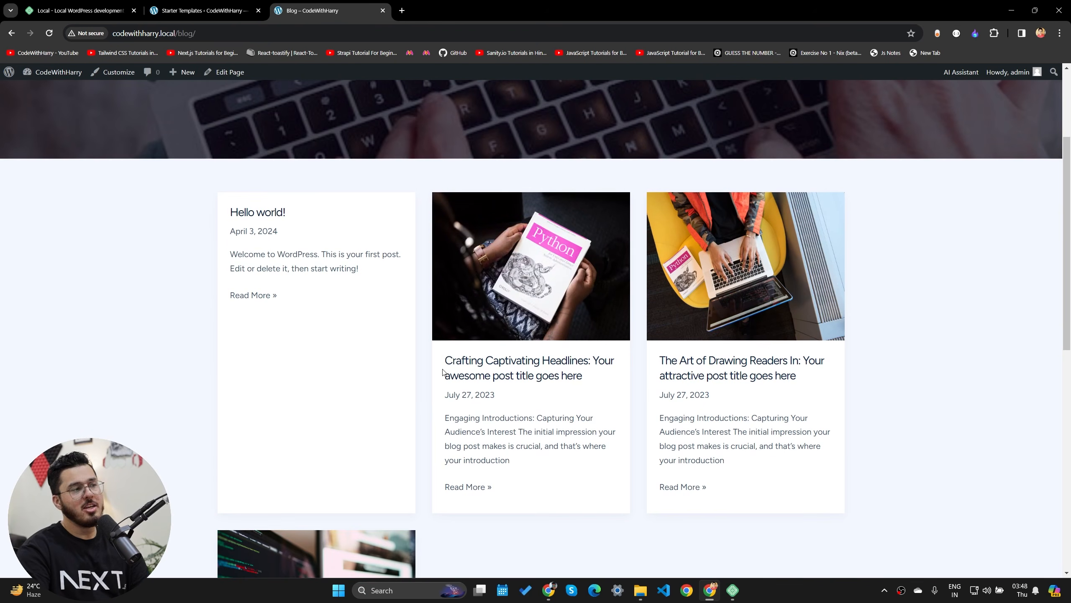
left_click(539, 252)
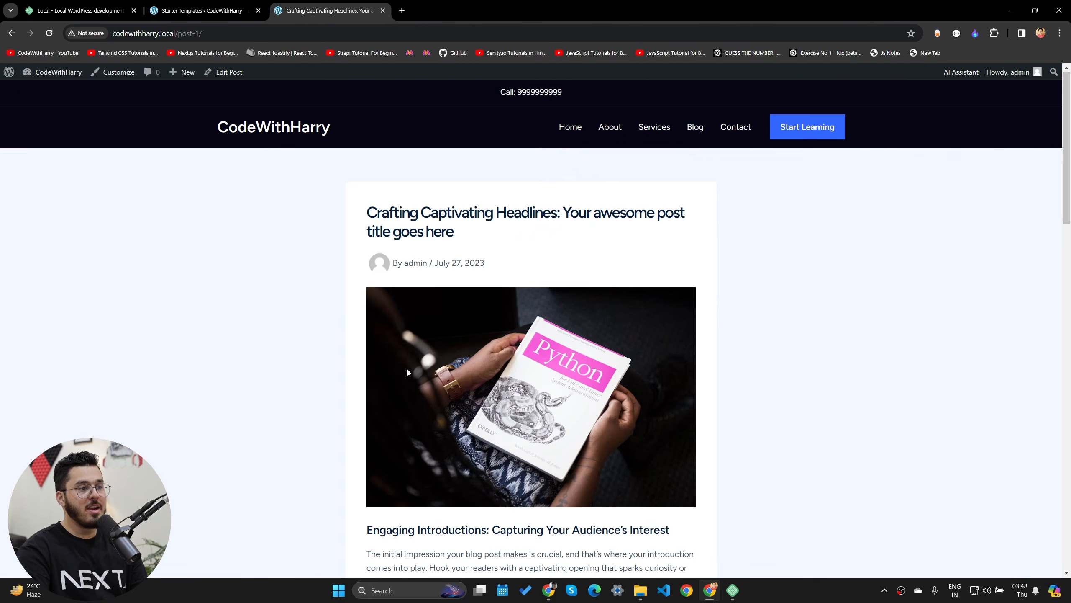
- Read through that post and move on to the next one, Hello world!
scroll(407, 367, "down", 7)
scroll(420, 380, "down", 7)
left_click(644, 308)
scroll(485, 405, "down", 3)
scroll(492, 408, "up", 3)
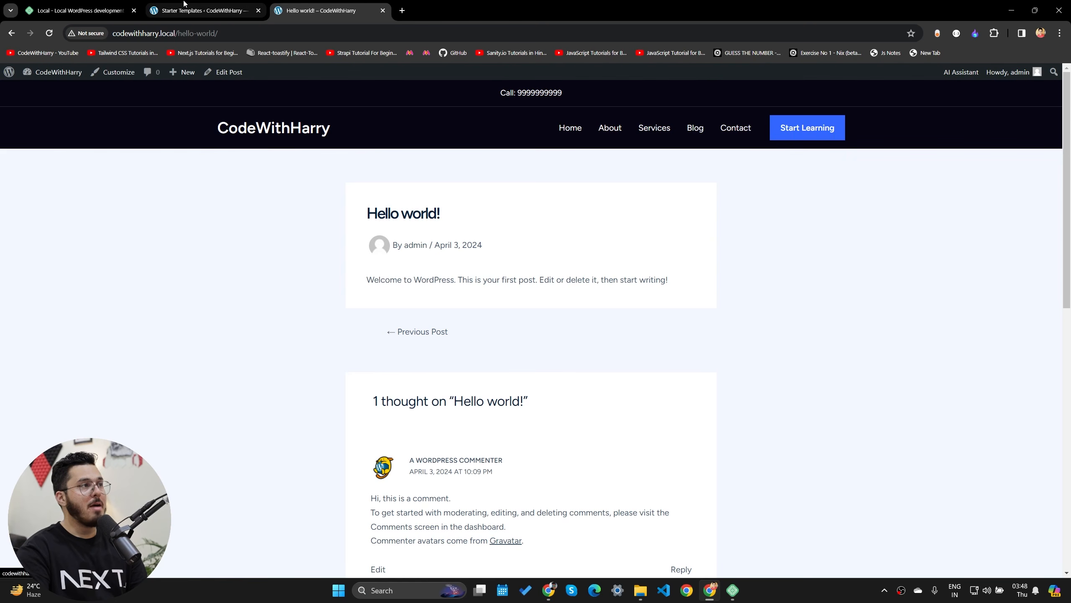
- Return to the Hello world! post and go to the site's admin dashboard
left_click(202, 5)
left_click(320, 10)
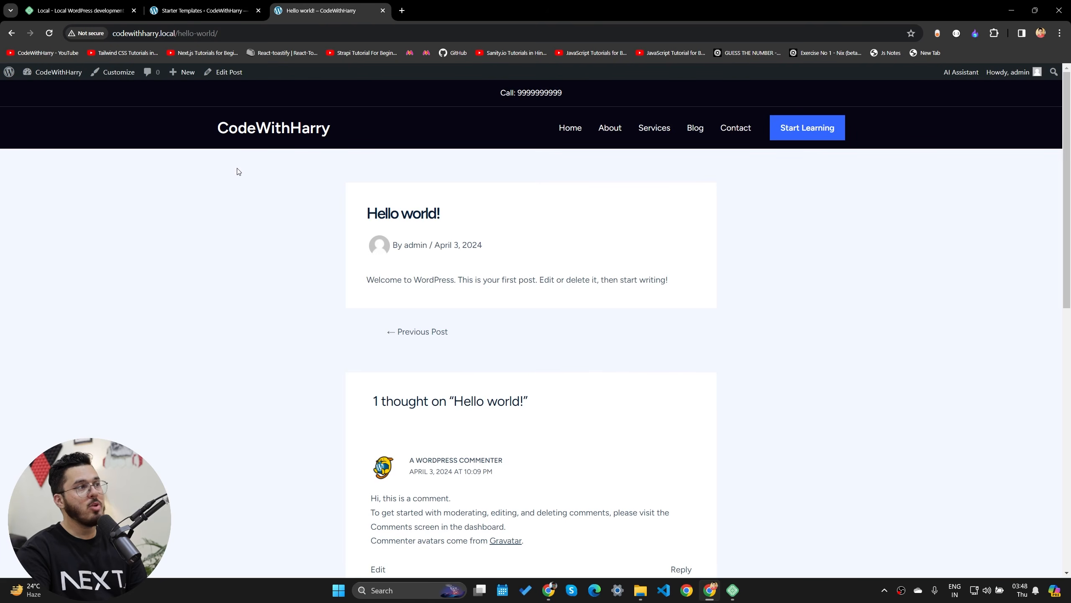
left_click(44, 89)
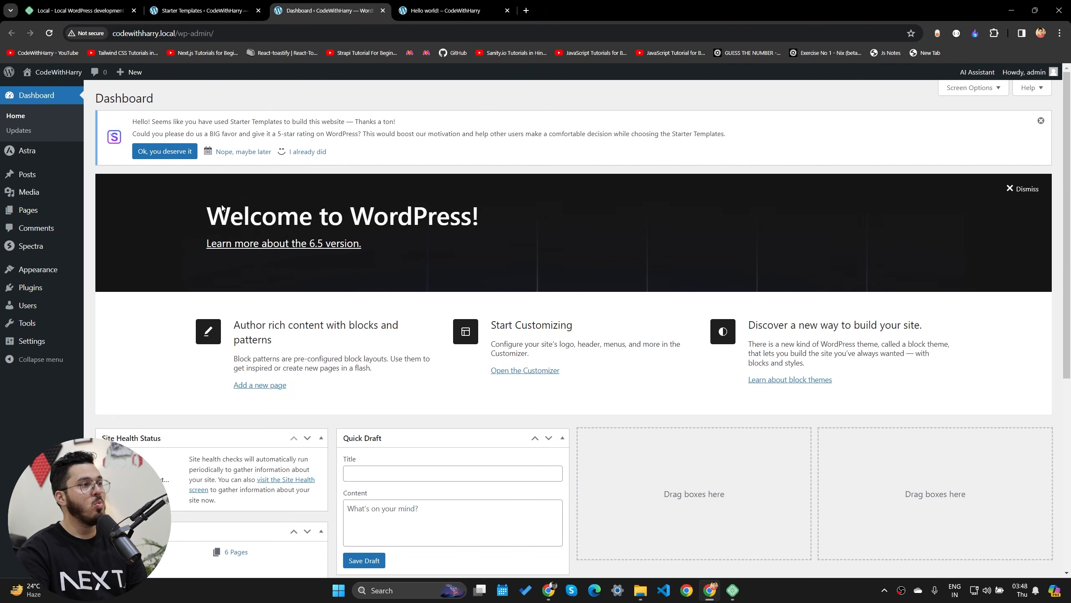
- Trash the default Hello world! post from the All Posts list
left_click(27, 174)
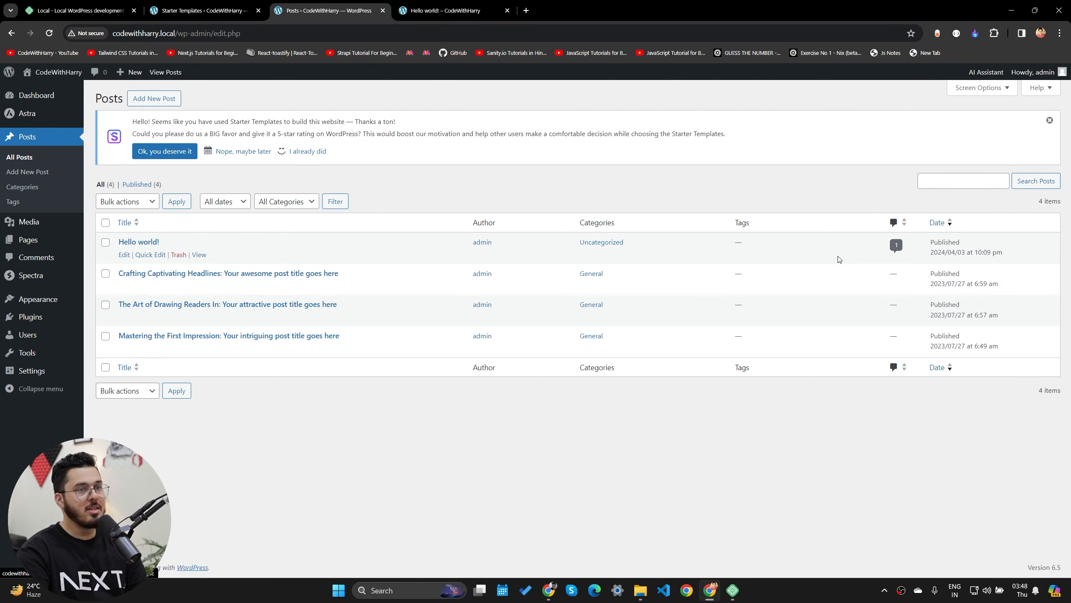
left_click(179, 254)
left_click(464, 10)
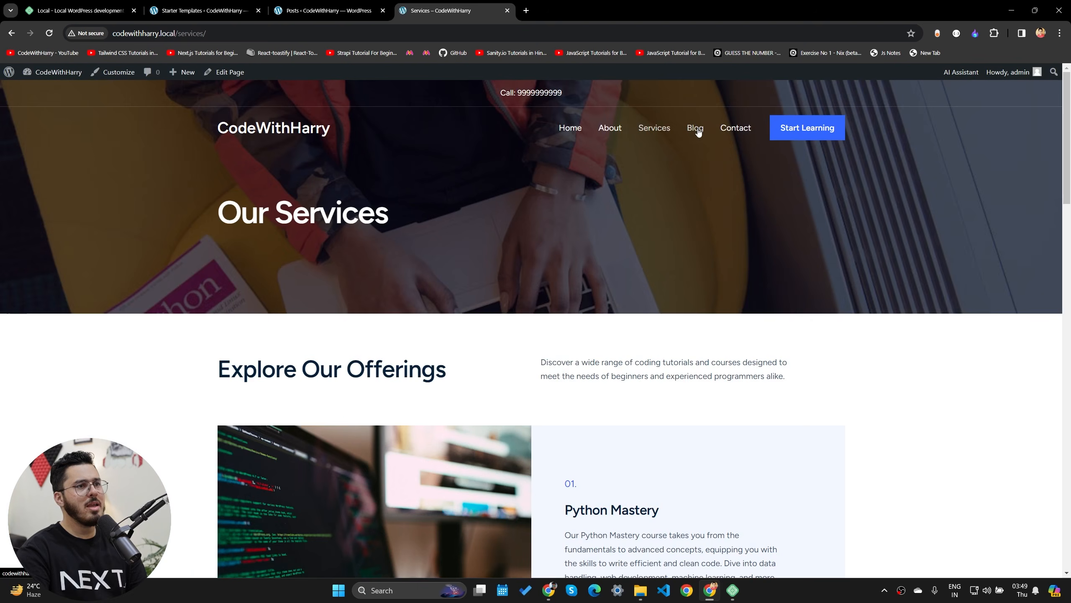
- Reload the live Blog page to confirm three posts remain, then open developer tools on it
left_click(695, 129)
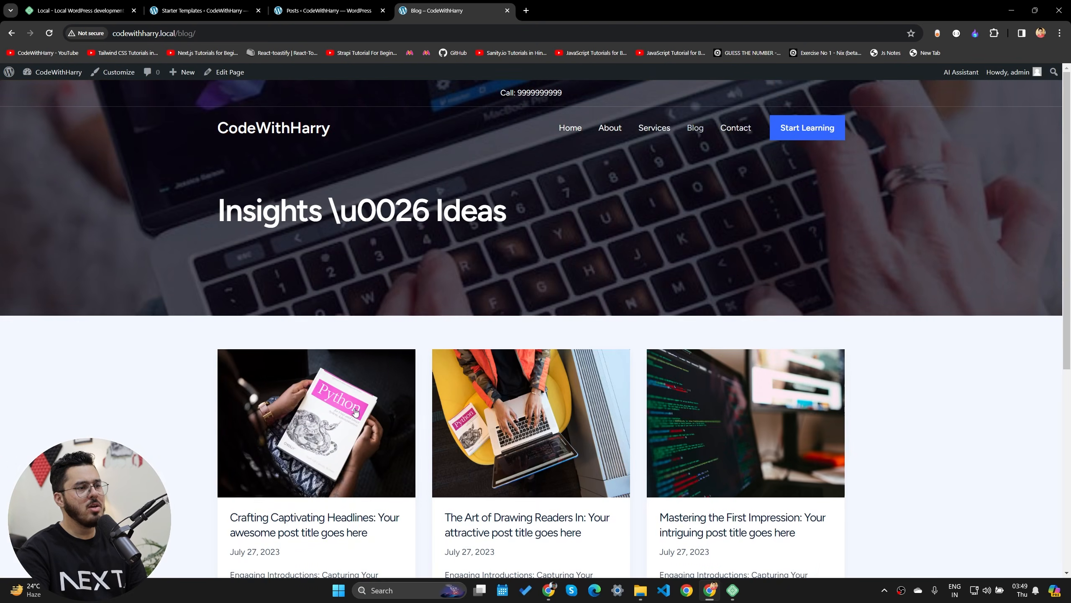
scroll(218, 213, "down", 5)
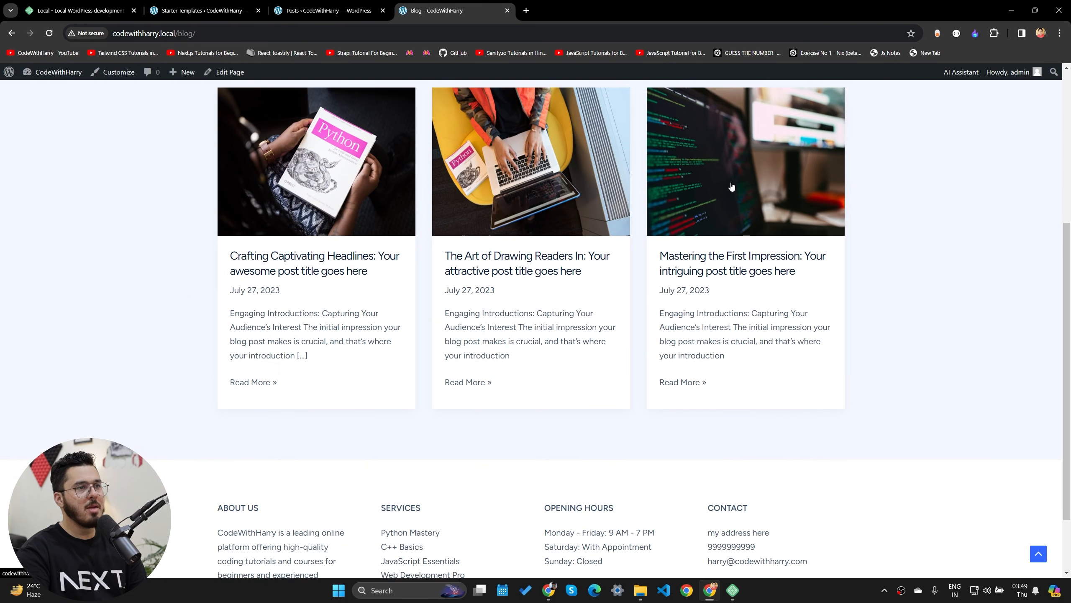
scroll(648, 488, "up", 5)
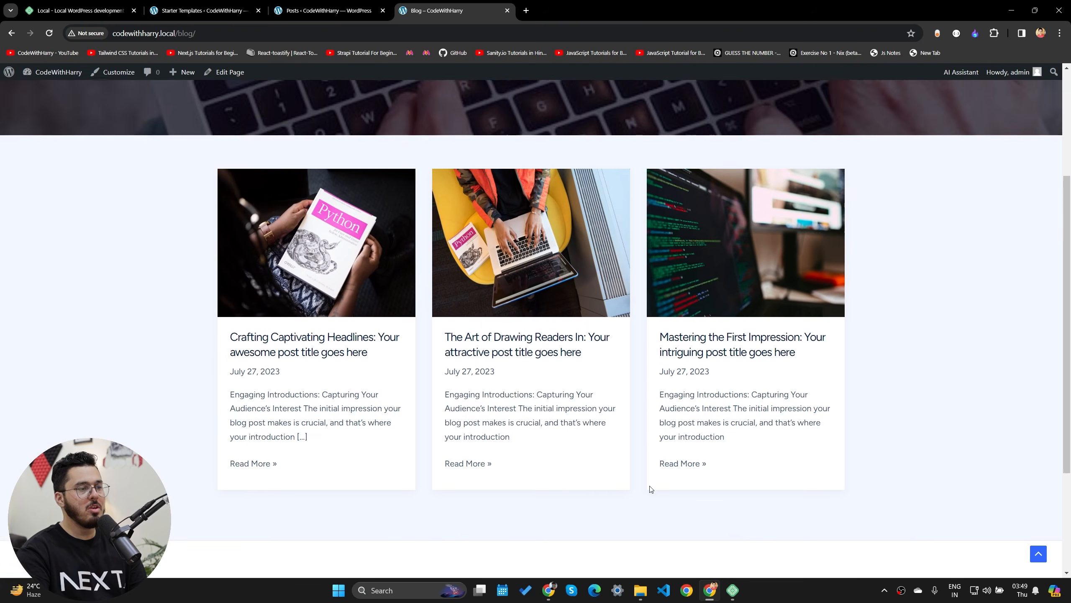
right_click(181, 381)
left_click(246, 353)
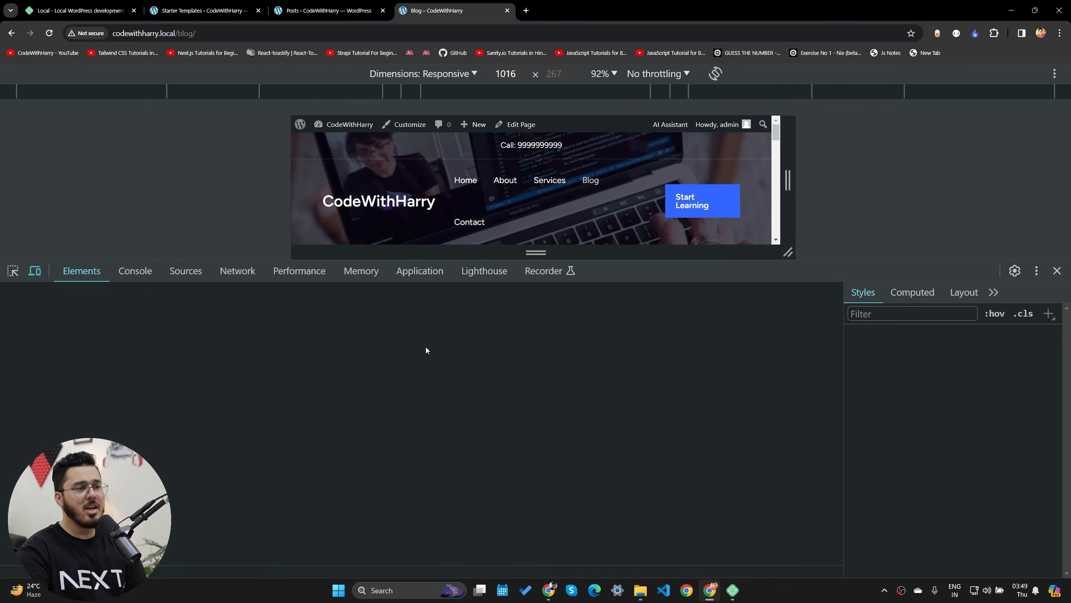
- Emulate an iPhone 12 Pro in the device toolbar at 50% zoom with a taller preview
left_click(473, 74)
left_click(411, 162)
left_click_drag(952, 272, 953, 436)
left_click(601, 75)
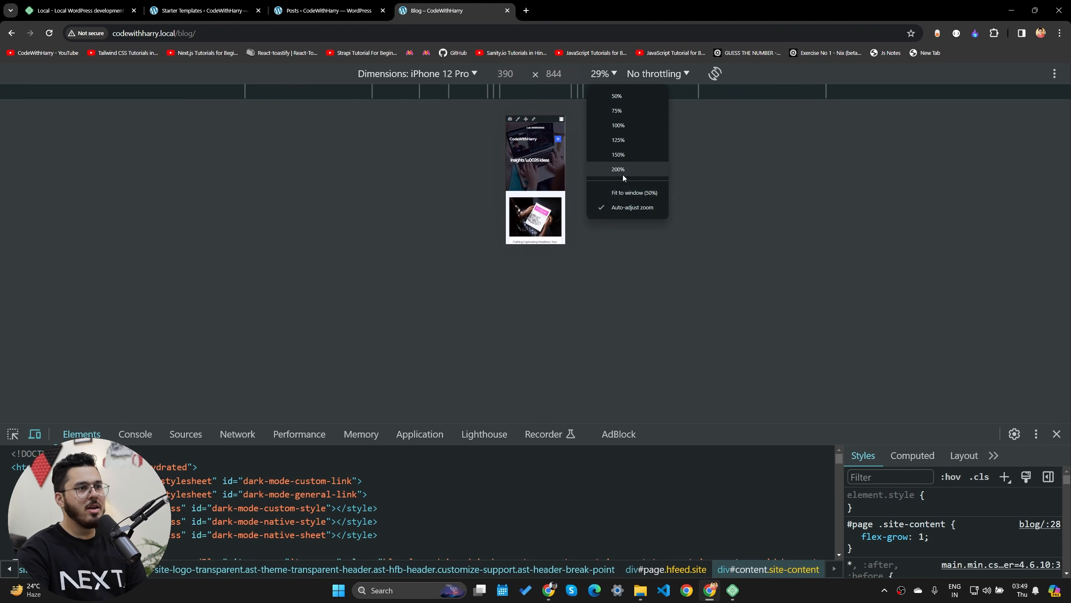
left_click(626, 193)
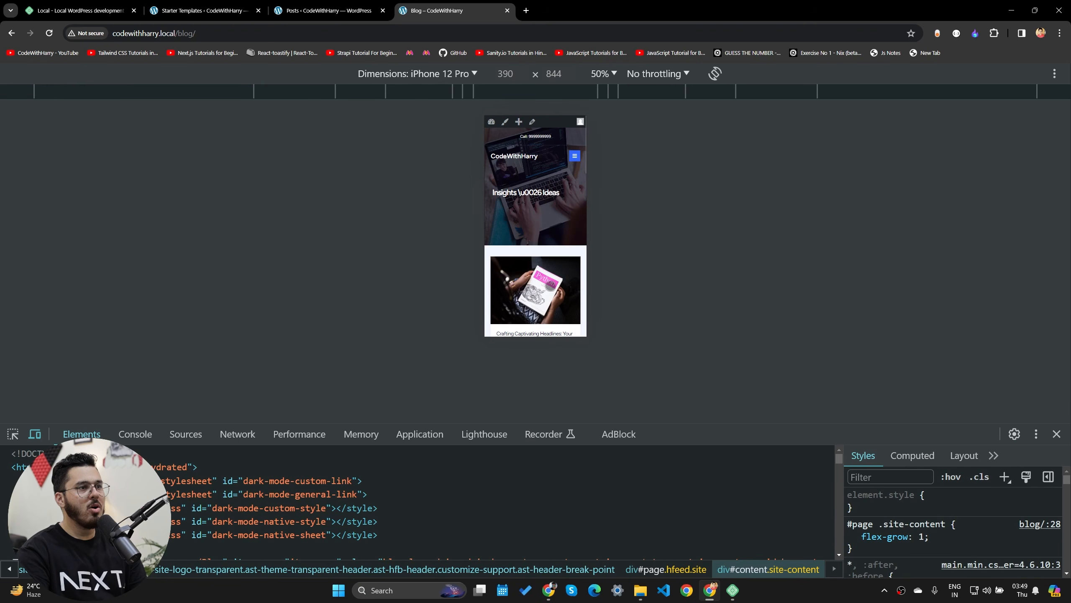
- Open the Mastering the First Impression post in the phone preview, scroll it, then close DevTools
left_click(574, 156)
left_click(575, 156)
scroll(566, 147, "down", 4)
scroll(567, 147, "up", 4)
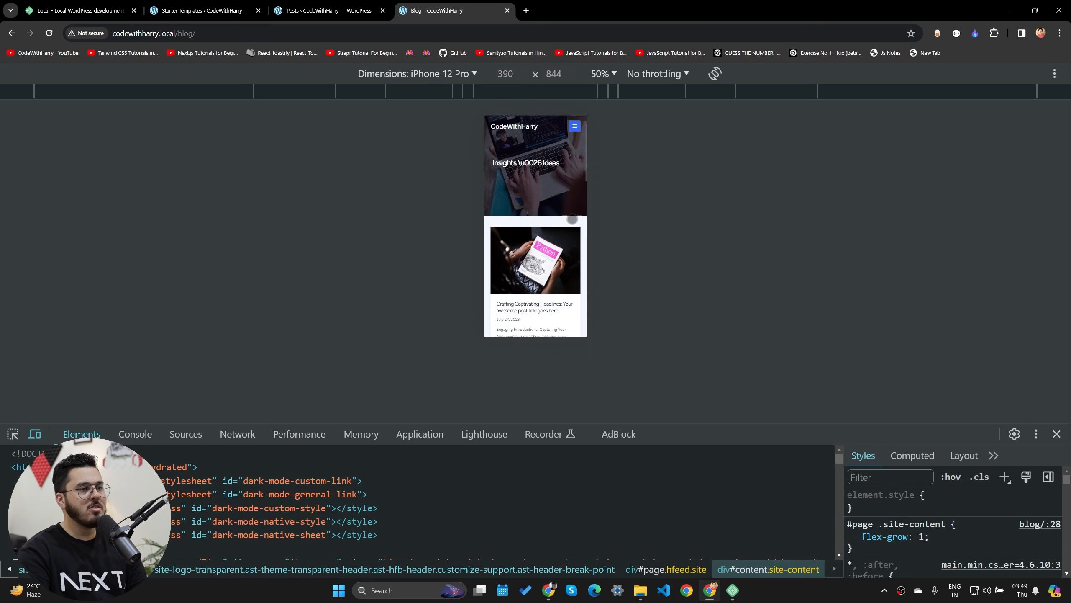
scroll(572, 219, "down", 4)
left_click(576, 323)
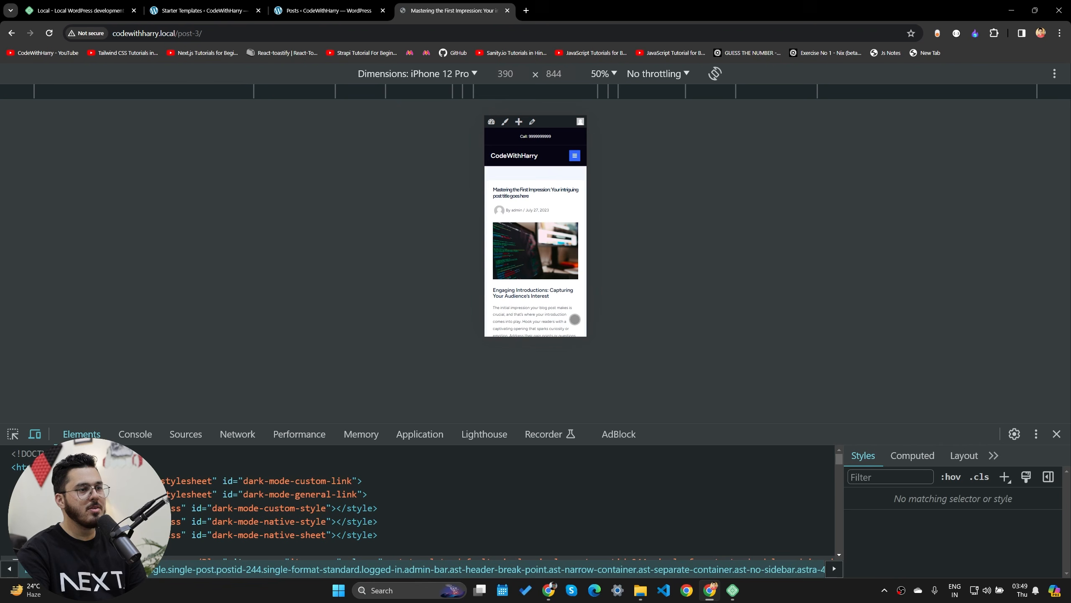
scroll(529, 222, "down", 5)
scroll(517, 188, "up", 5)
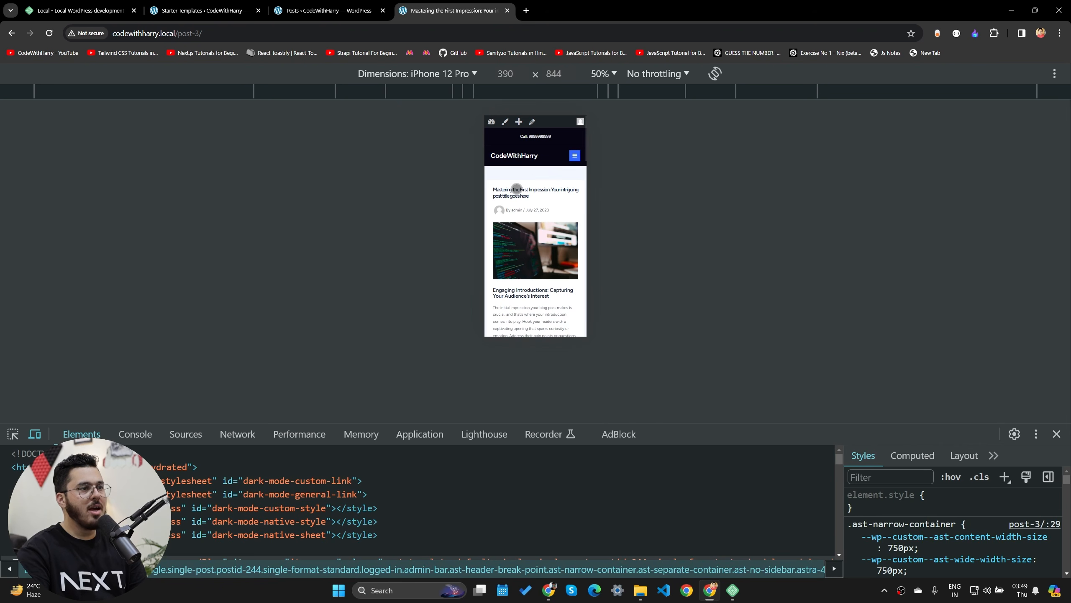
left_click(1057, 434)
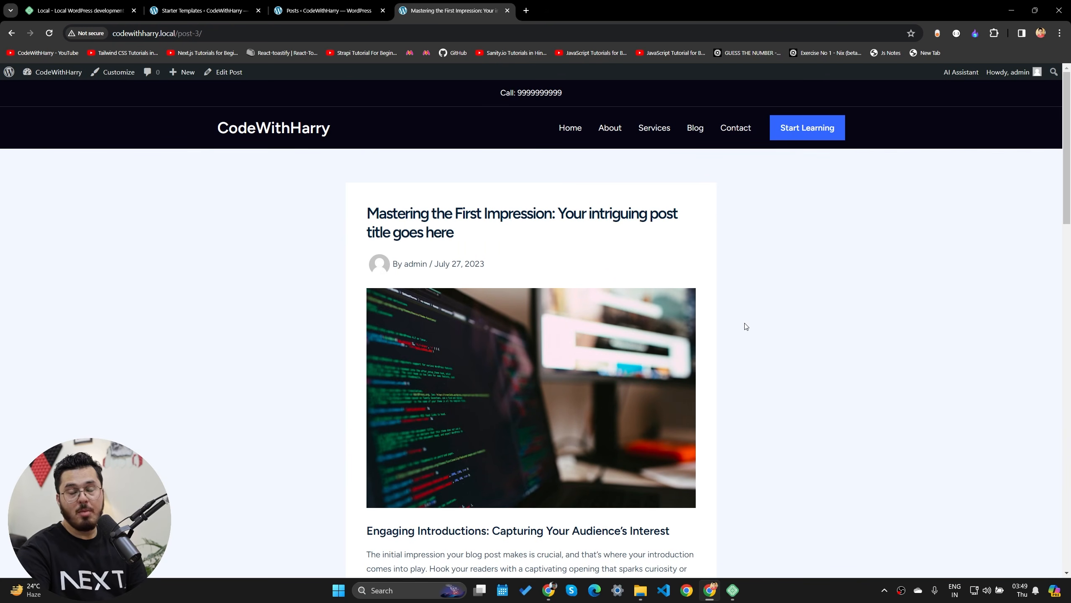
- Open the current post in the block editor, then go back to the Posts list tab
left_click_drag(501, 94, 609, 96)
left_click(595, 96)
left_click(217, 72)
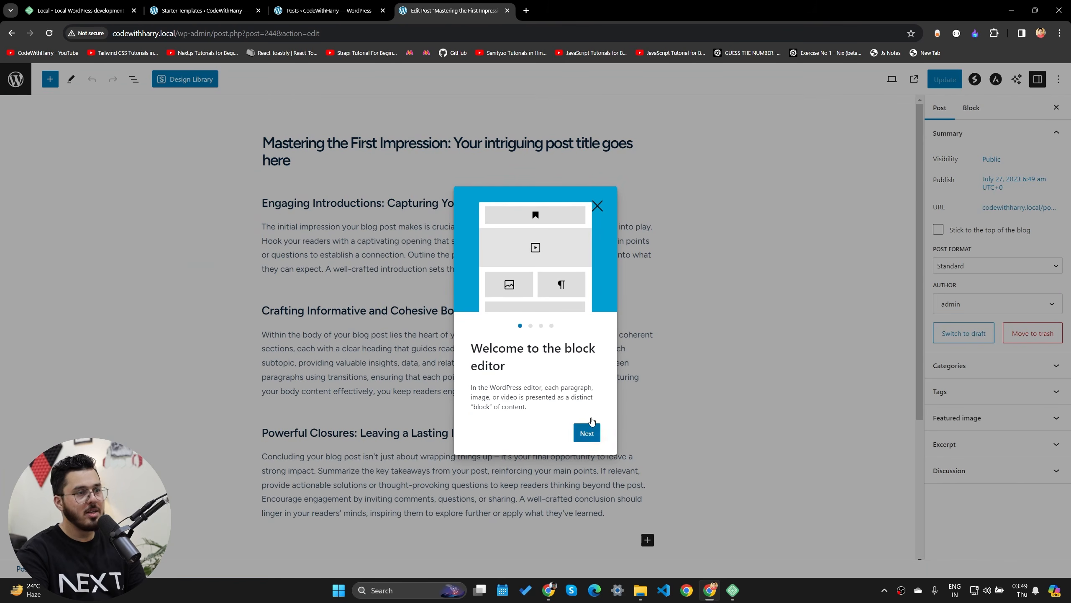
left_click(367, 3)
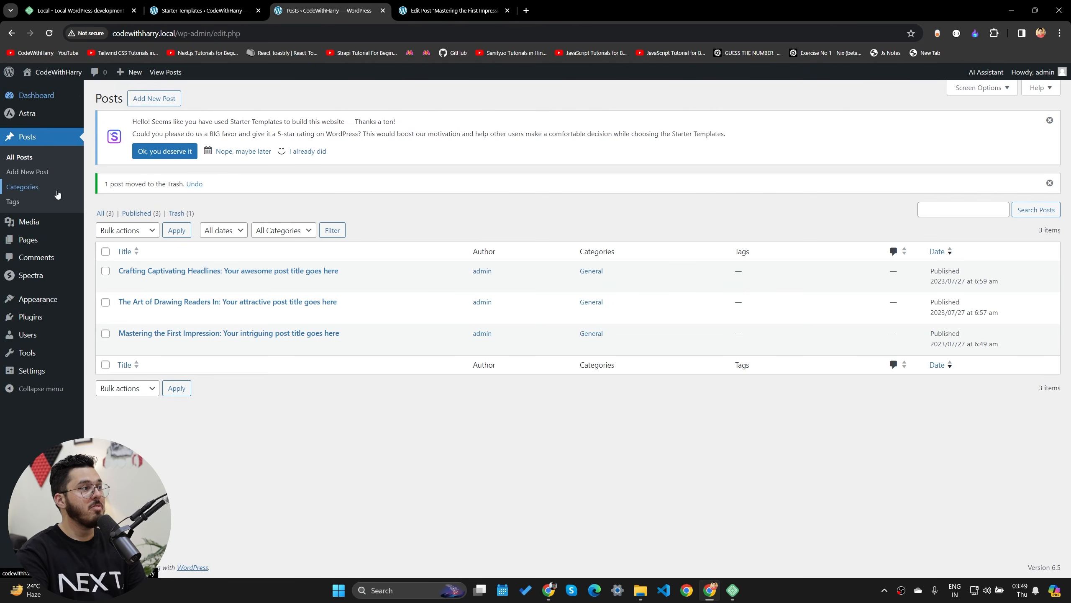
- Open All Pages in a new tab, edit About Us, and dismiss the editor's welcome guide
middle_click(106, 243)
left_click(457, 4)
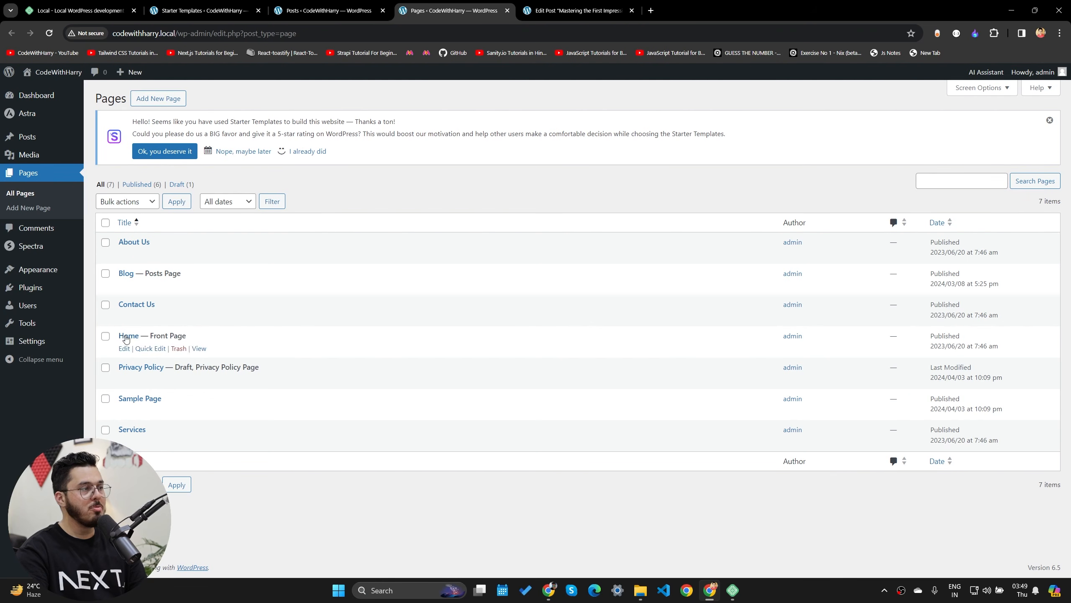
left_click(124, 254)
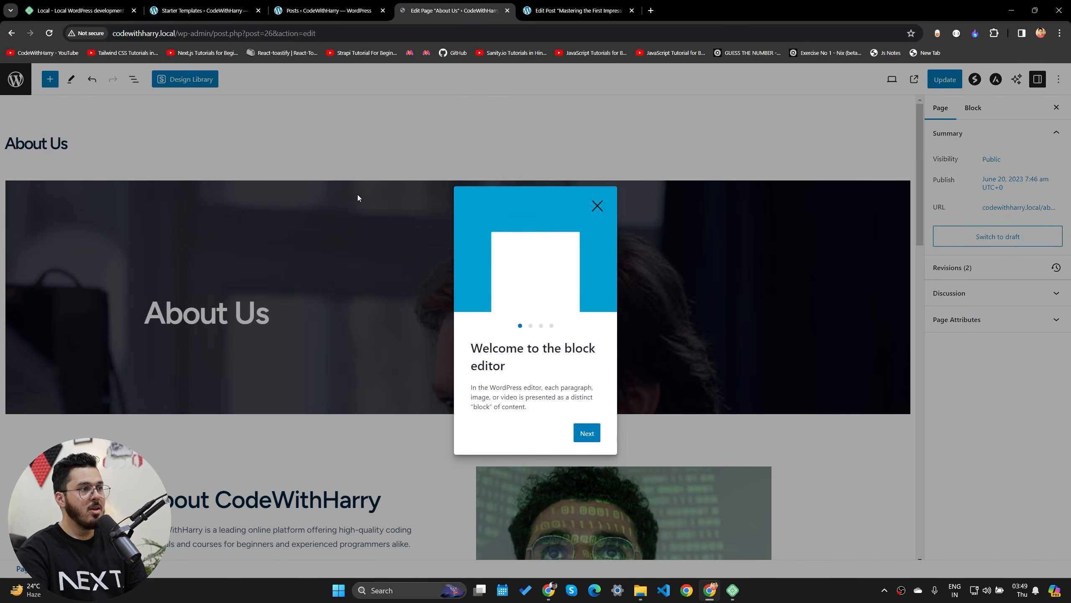
left_click(589, 442)
left_click(588, 442)
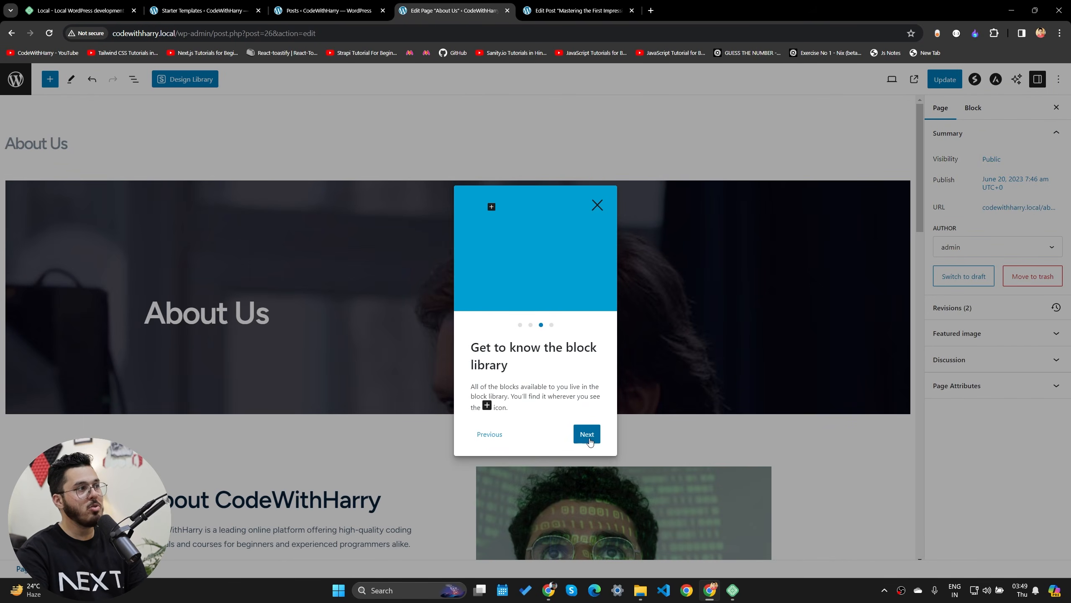
left_click(587, 439)
left_click(578, 435)
scroll(425, 445, "down", 10)
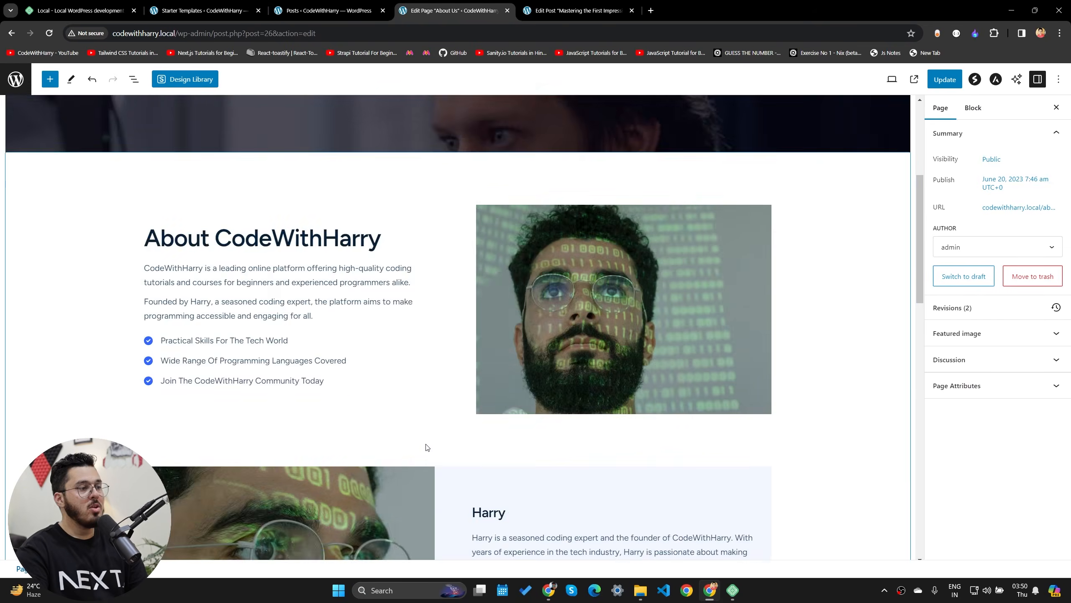
scroll(390, 245, "up", 10)
left_click(335, 6)
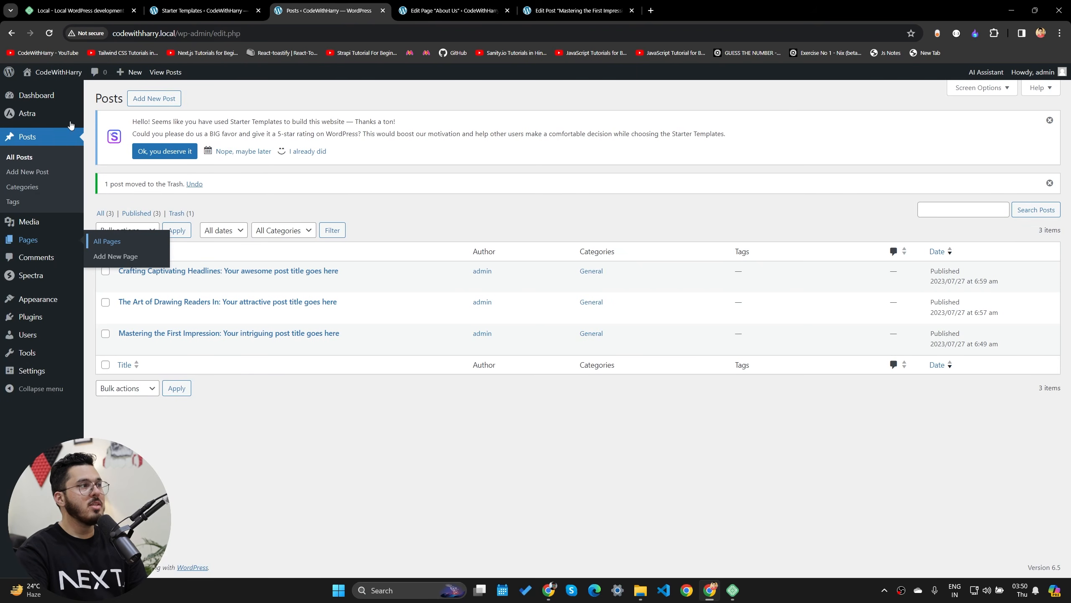
- In the Customizer, delete all text from the header's HTML 1 call-us element and publish
mouse_move(52, 72)
left_click(48, 91)
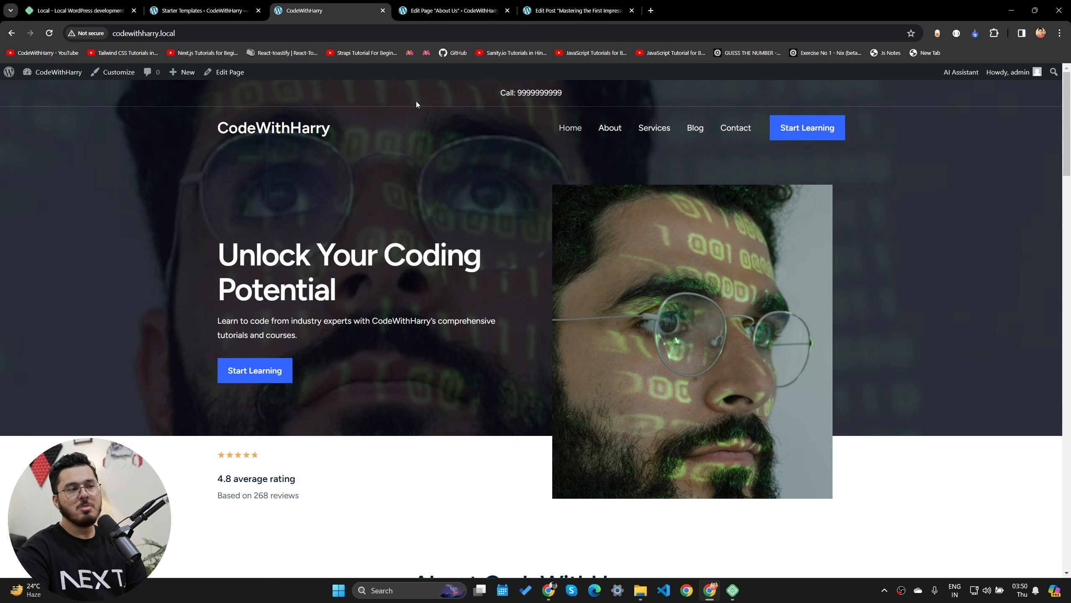
left_click(113, 73)
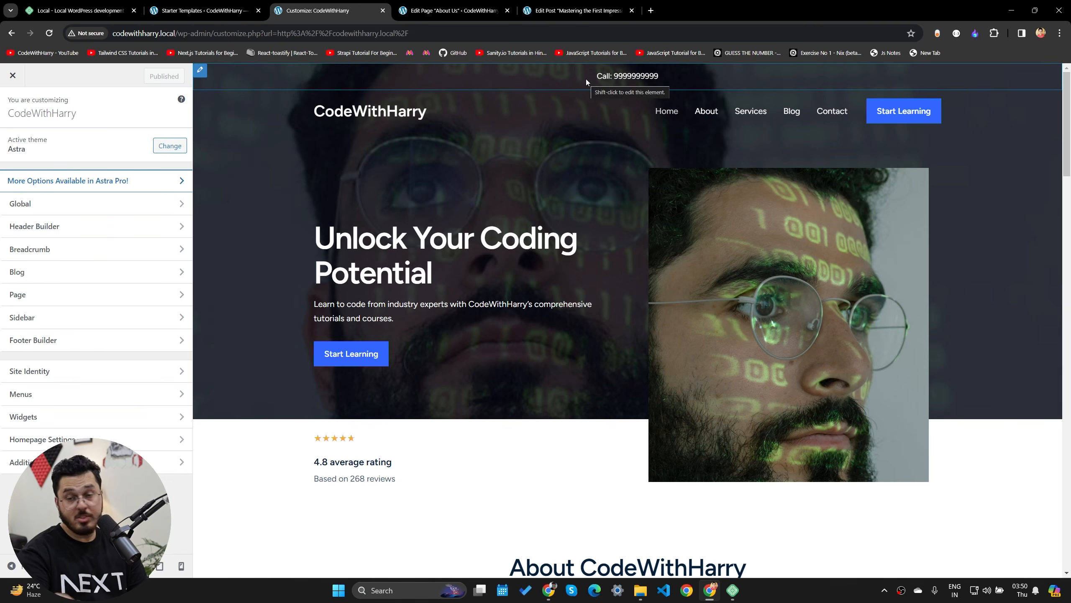
left_click(607, 78)
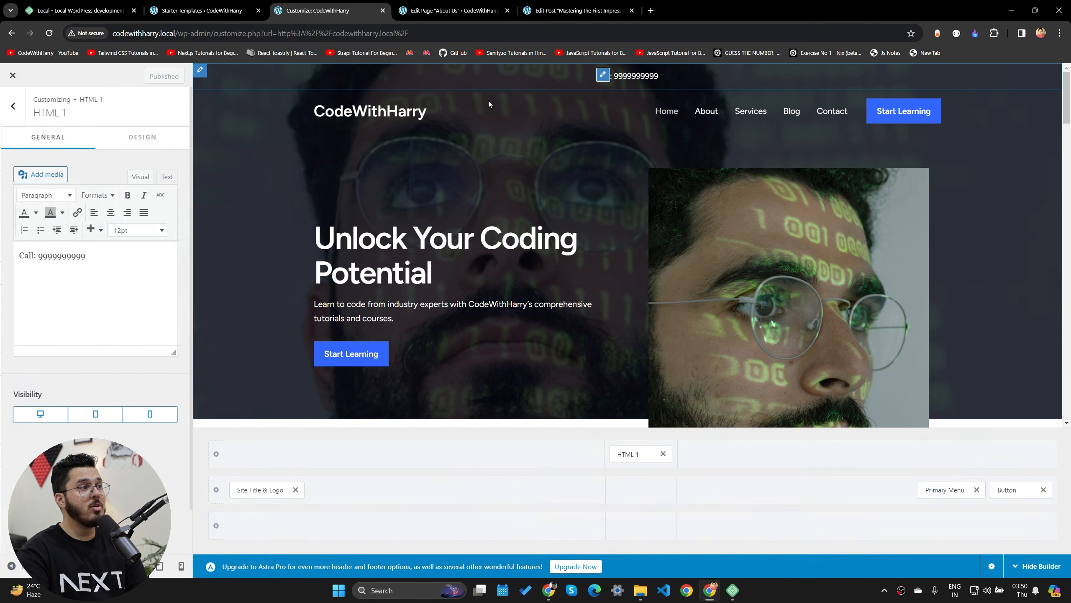
key("ctrl+a")
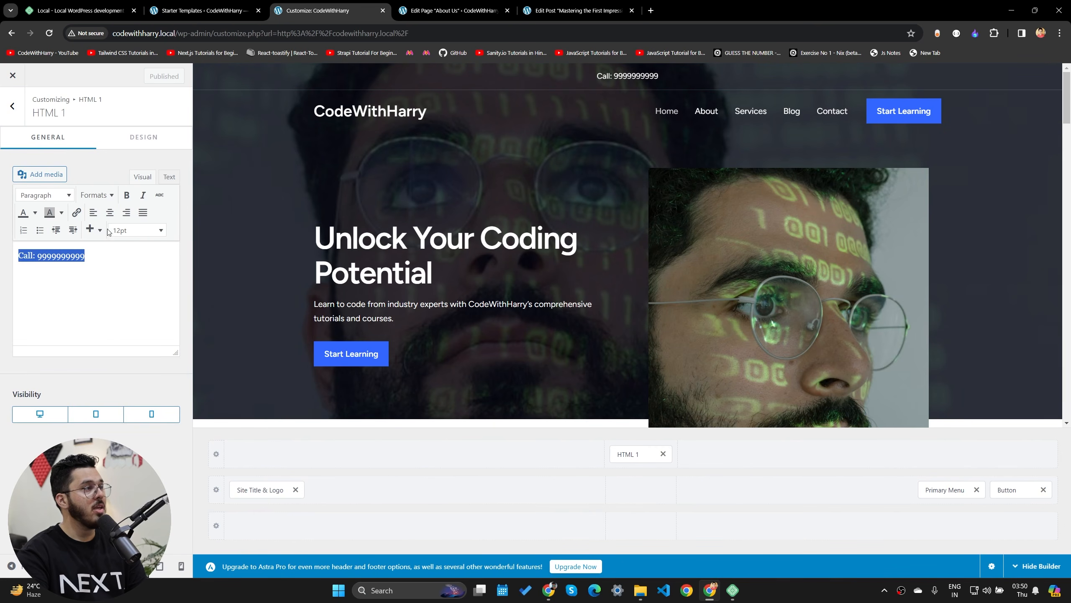
key("BackSpace")
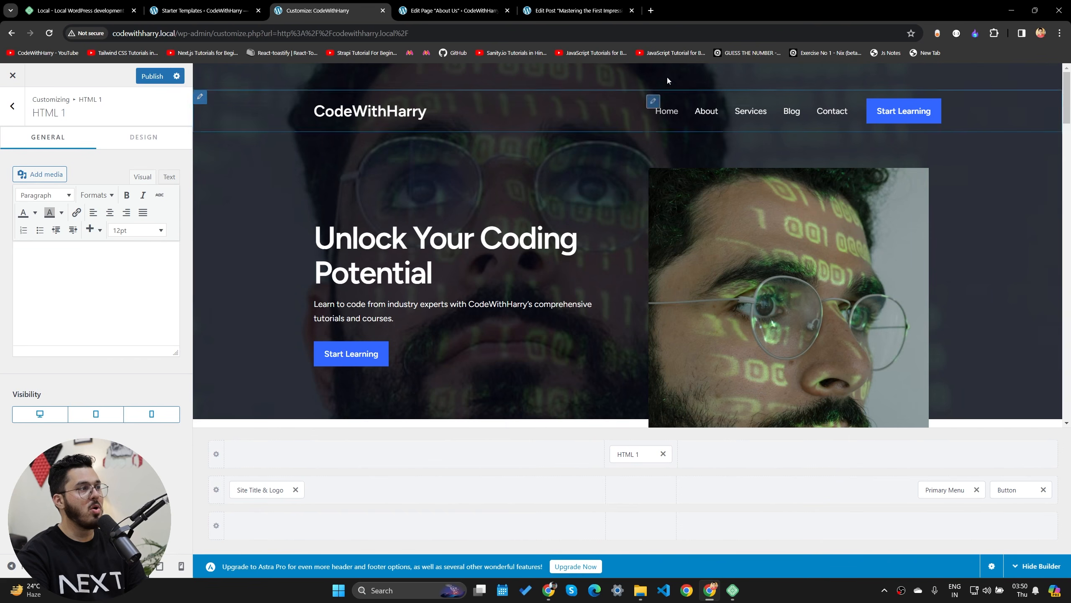
left_click(144, 79)
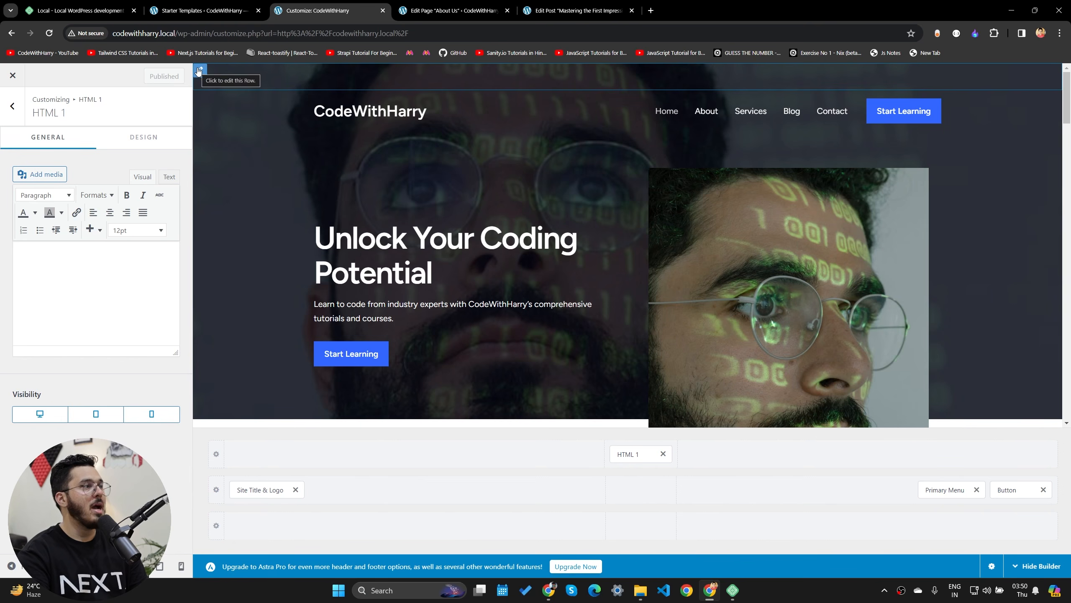
left_click(13, 75)
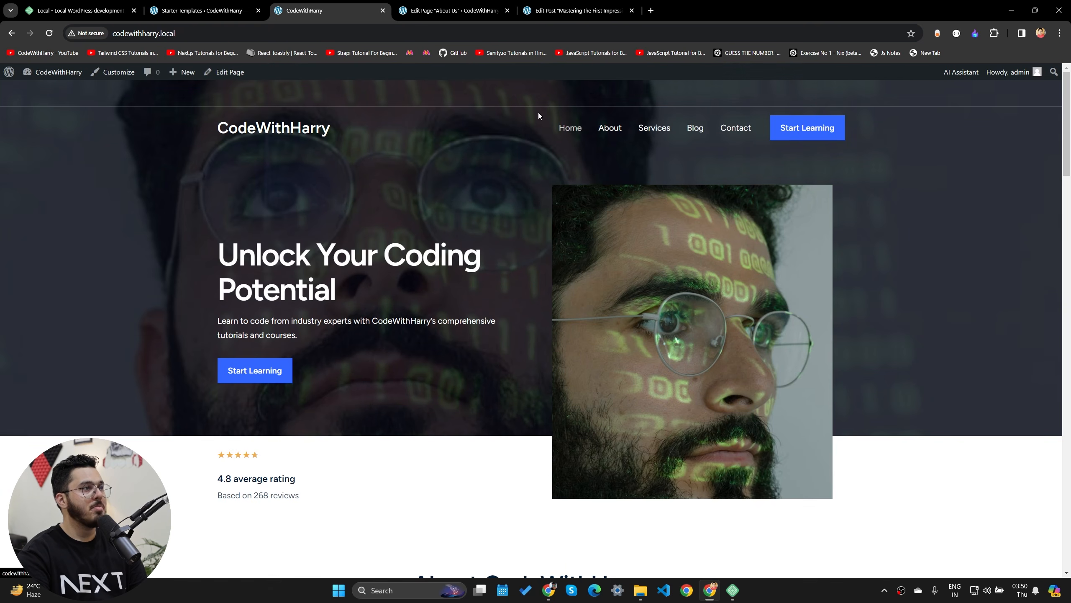
- Scroll through the finished CodeWithHarry homepage to review its sections
scroll(511, 269, "down", 5)
scroll(524, 294, "up", 5)
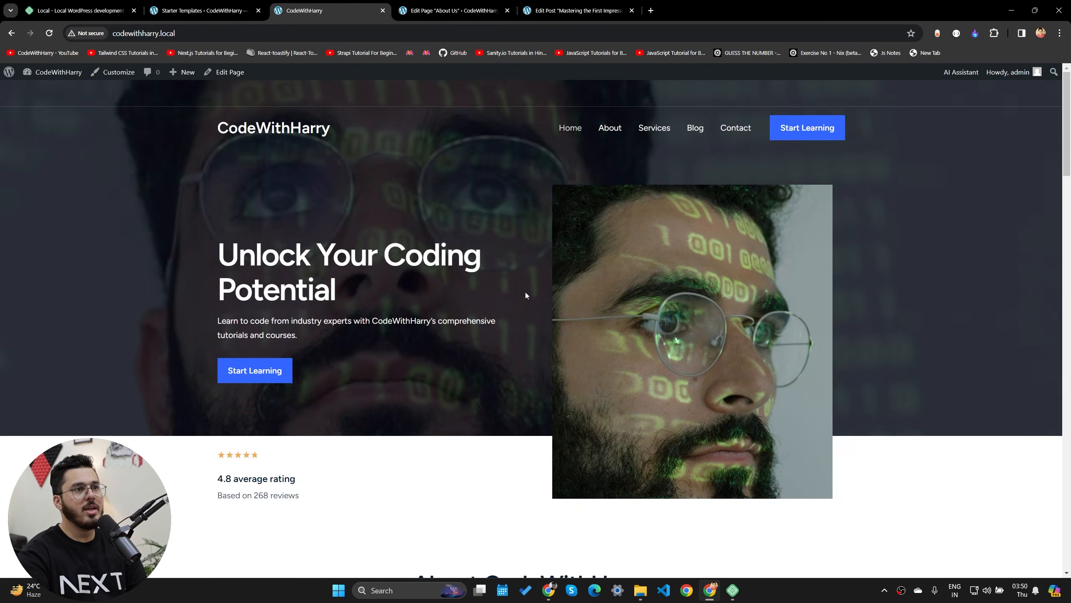
scroll(124, 125, "down", 6)
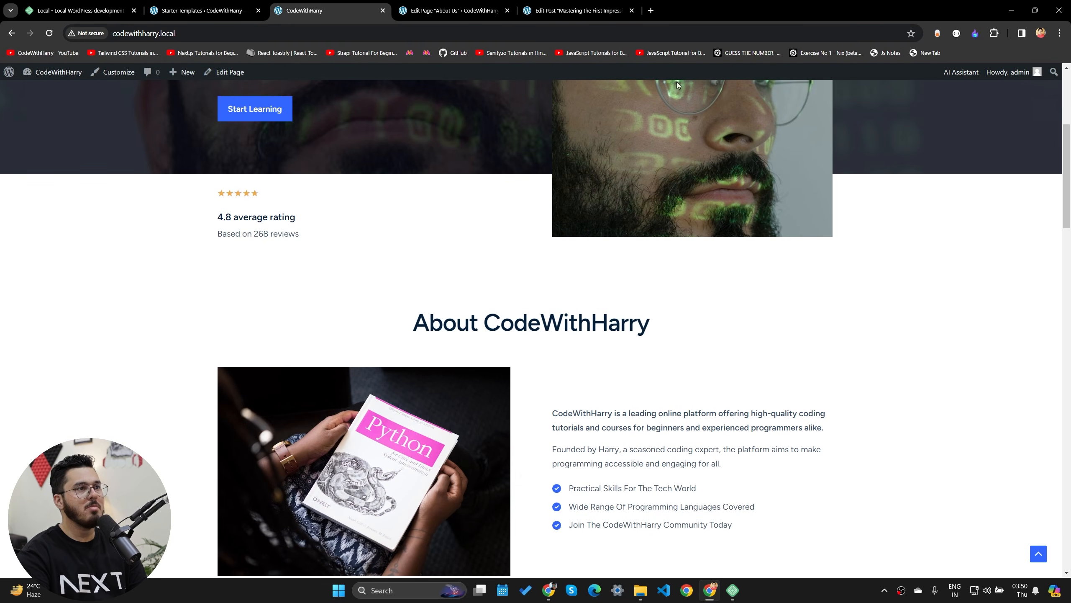
mouse_move(1020, 76)
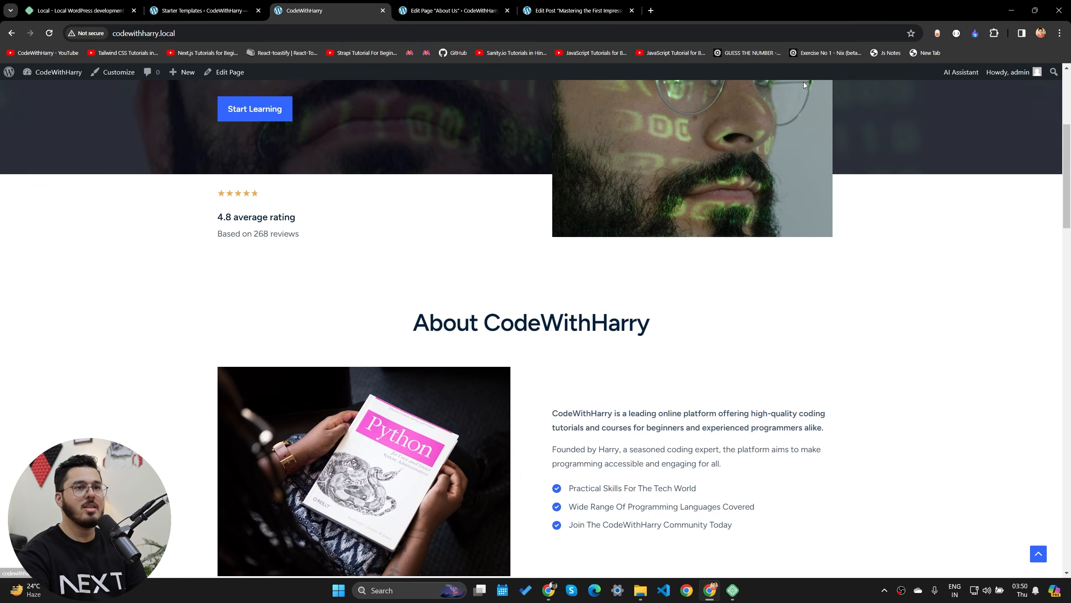
scroll(248, 296, "up", 4)
scroll(248, 297, "up", 1)
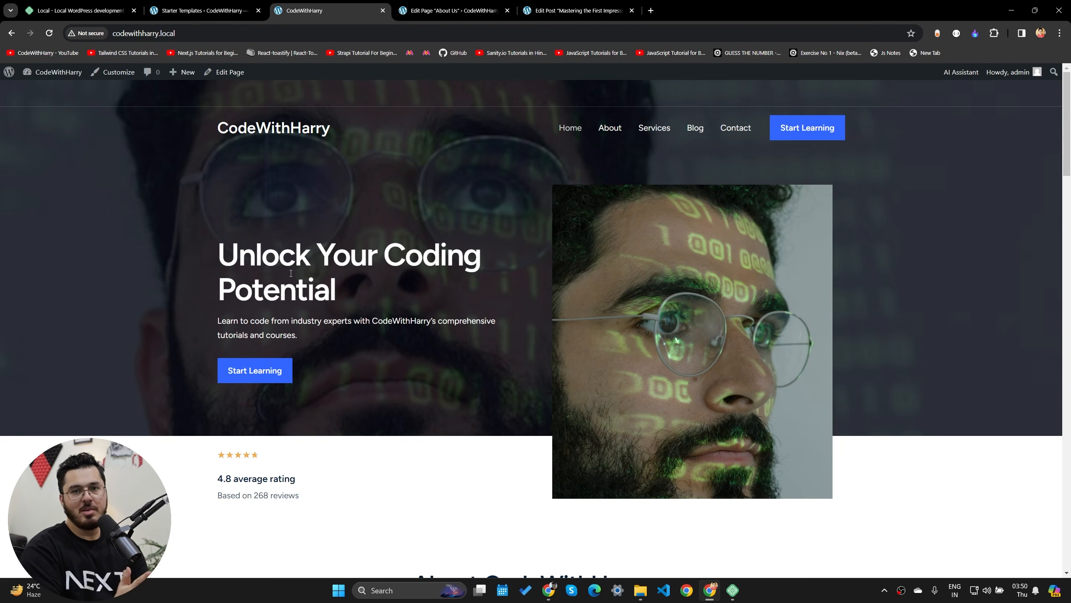
left_click(196, 7)
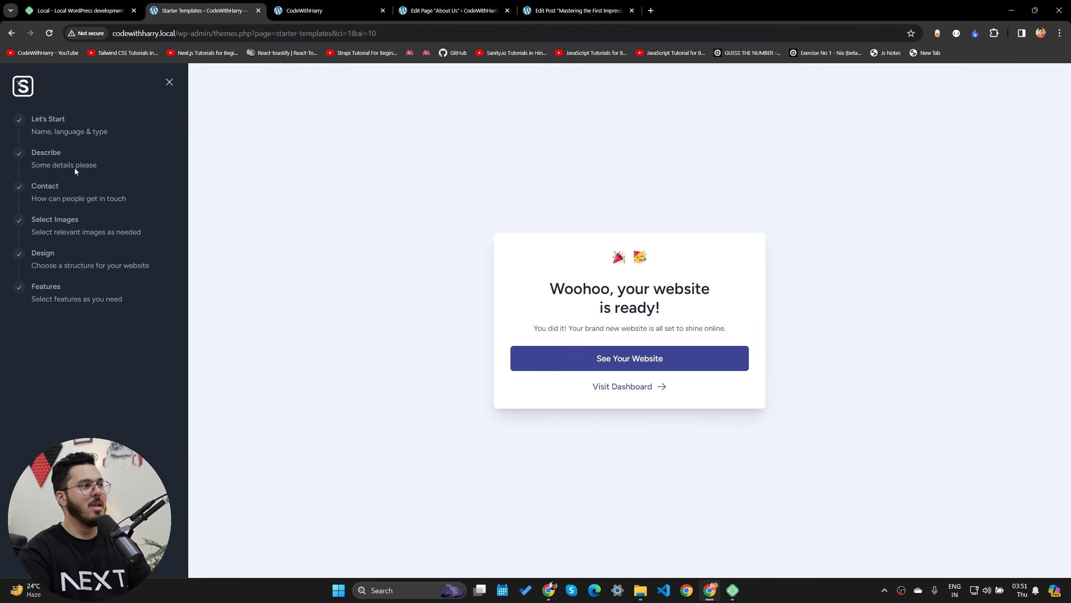
left_click(400, 3)
left_click(388, 12)
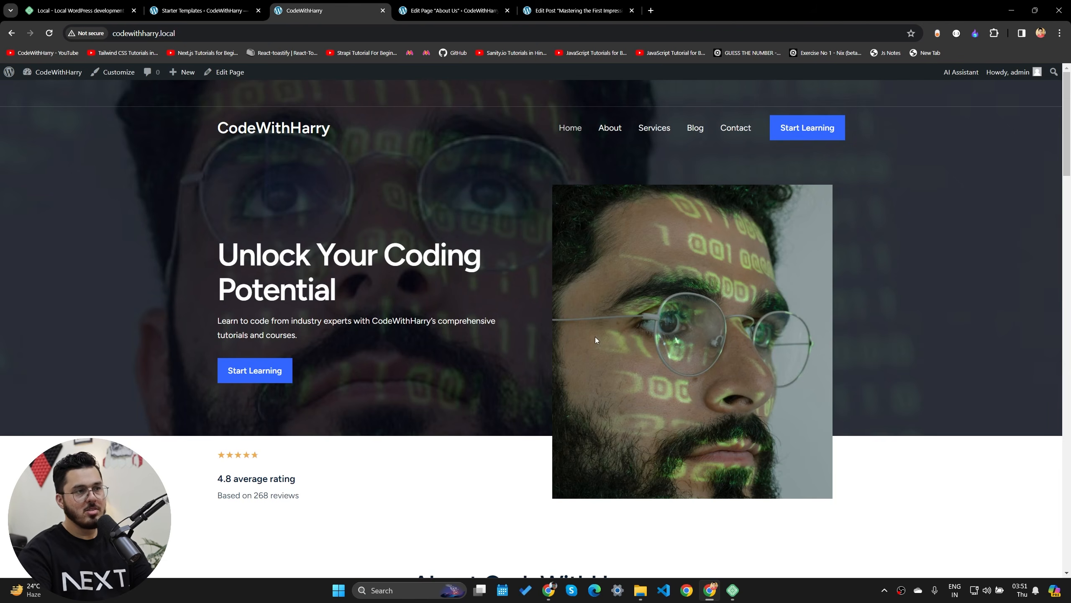
scroll(555, 406, "down", 5)
scroll(525, 392, "down", 6)
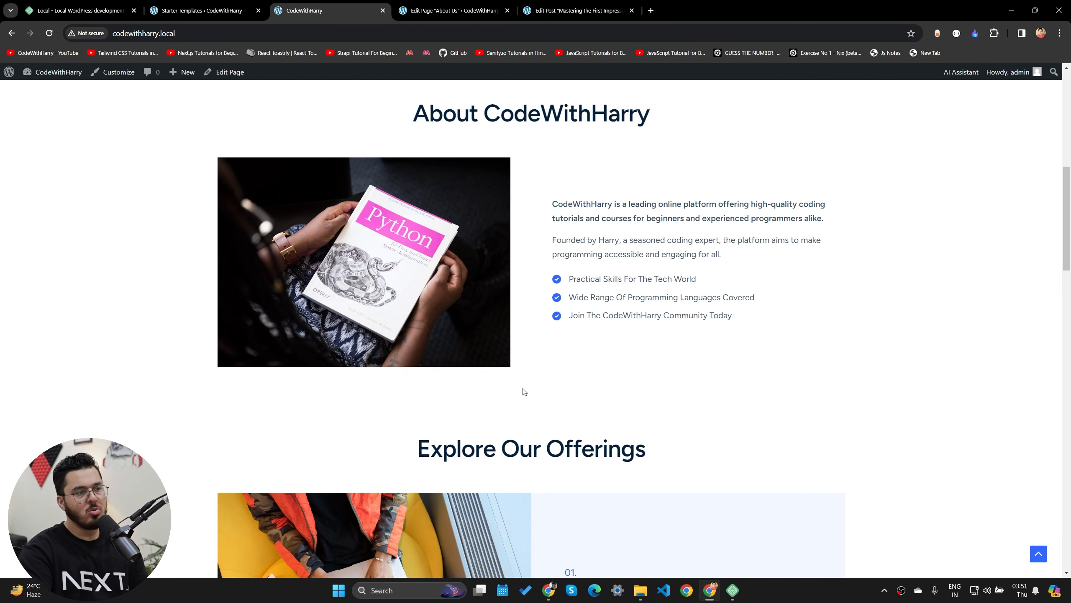
left_click_drag(549, 204, 735, 322)
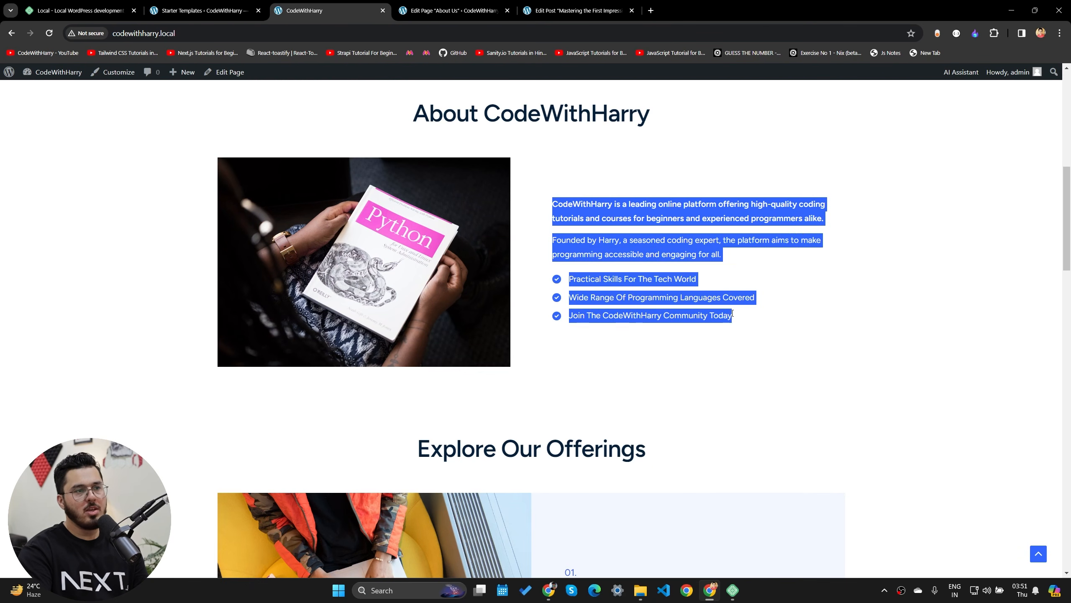
scroll(559, 488, "down", 15)
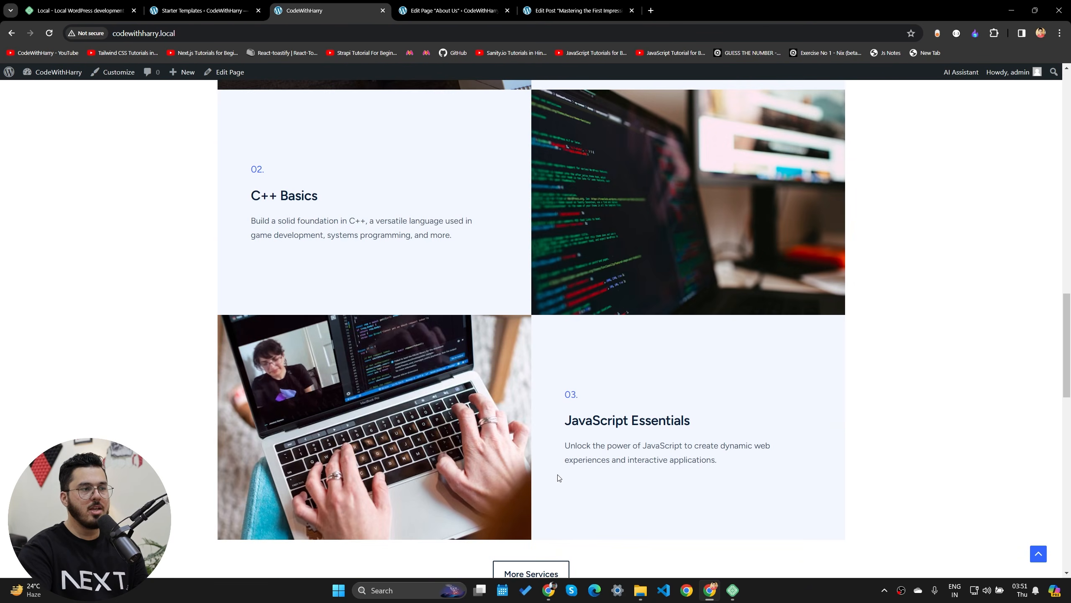
scroll(559, 478, "down", 14)
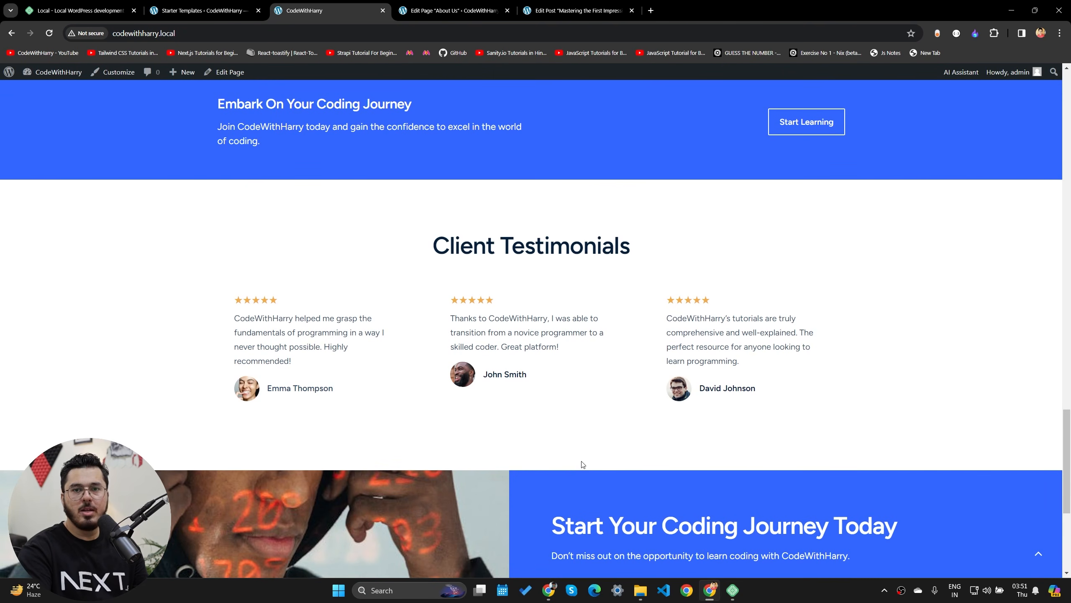
scroll(645, 420, "up", 20)
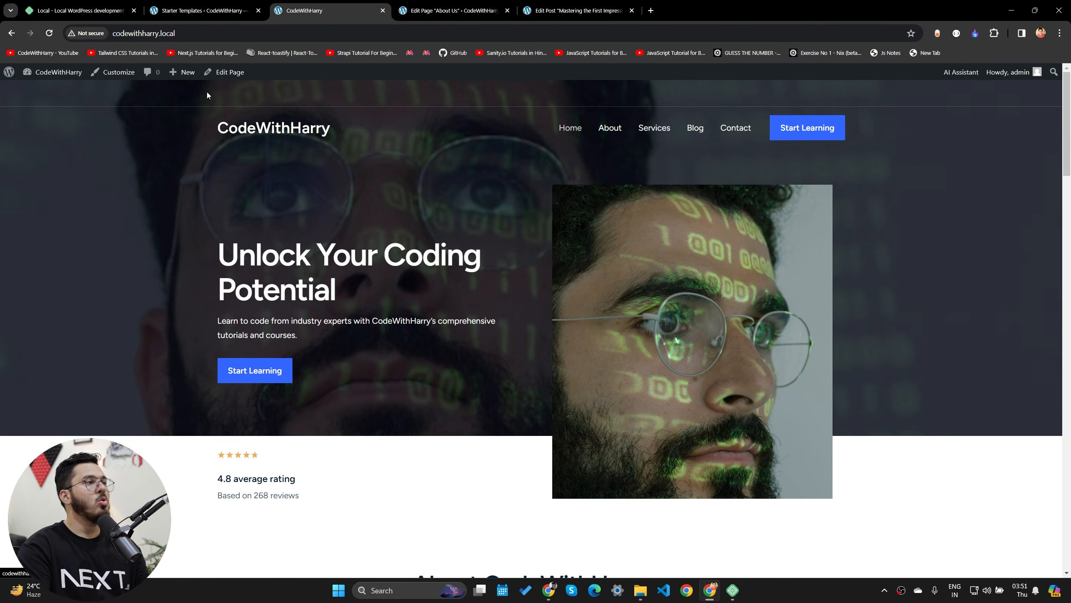
- Review the Blog page's three post cards, then go back to the Starter Templates tab
left_click(697, 128)
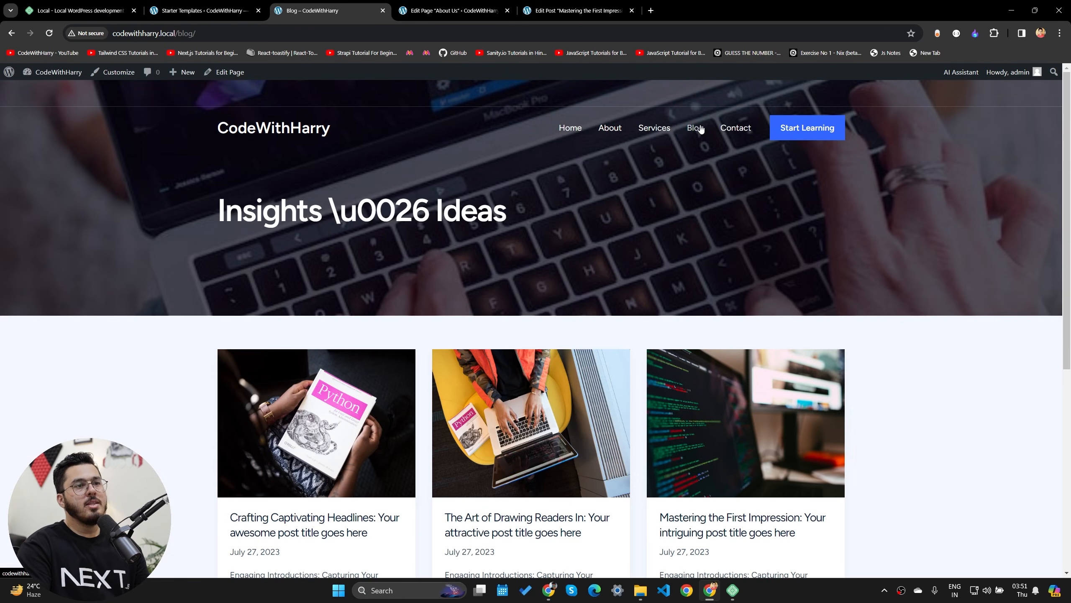
scroll(607, 245, "down", 5)
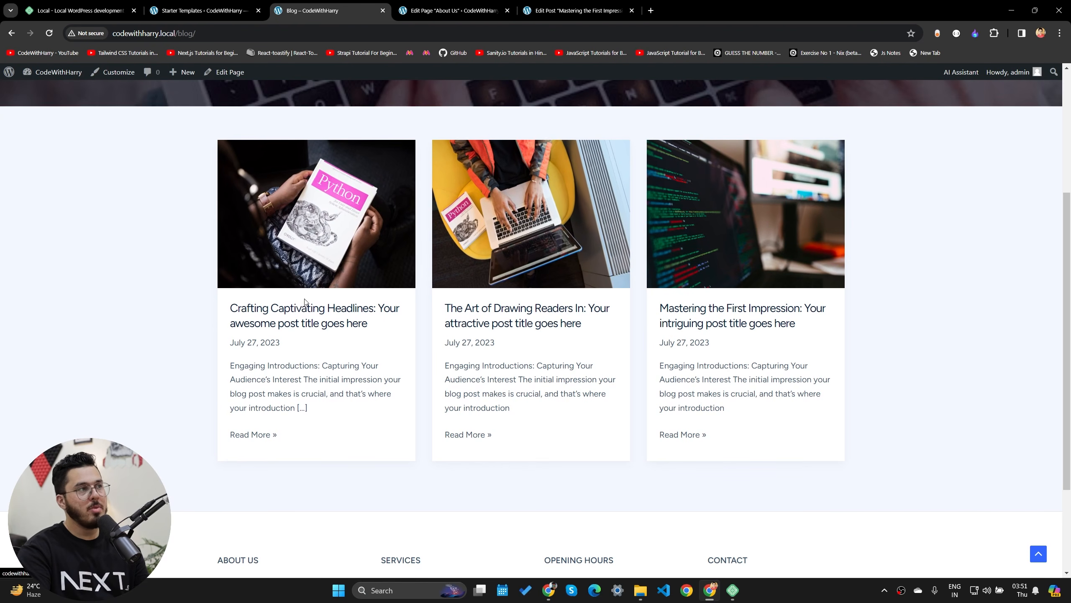
scroll(418, 318, "up", 3)
left_click(228, 5)
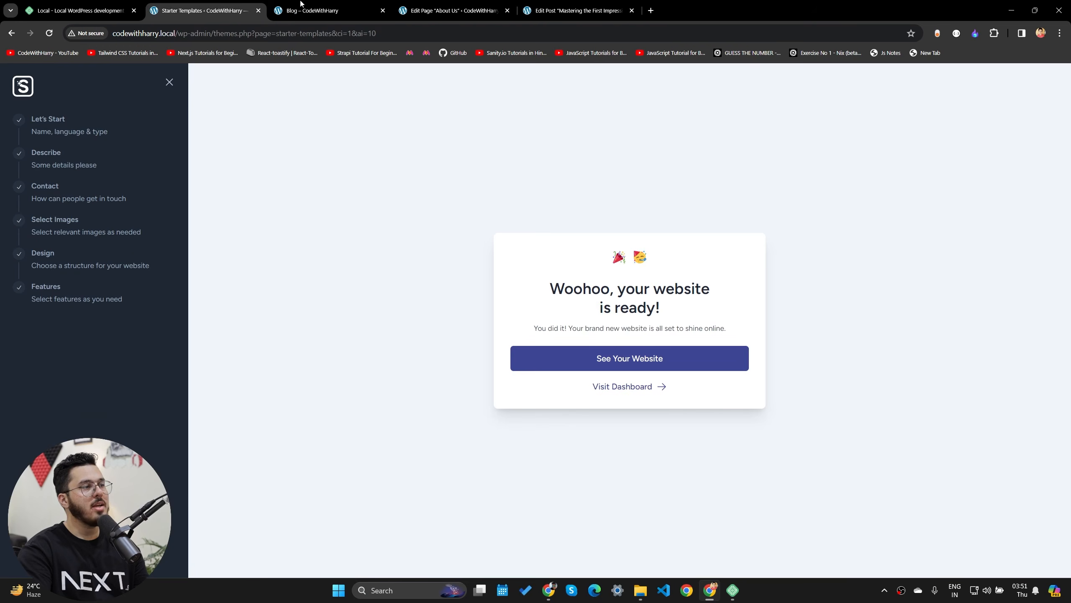
- From the Blog page tab, go to the admin dashboard and open All Posts
left_click(574, 5)
left_click(480, 4)
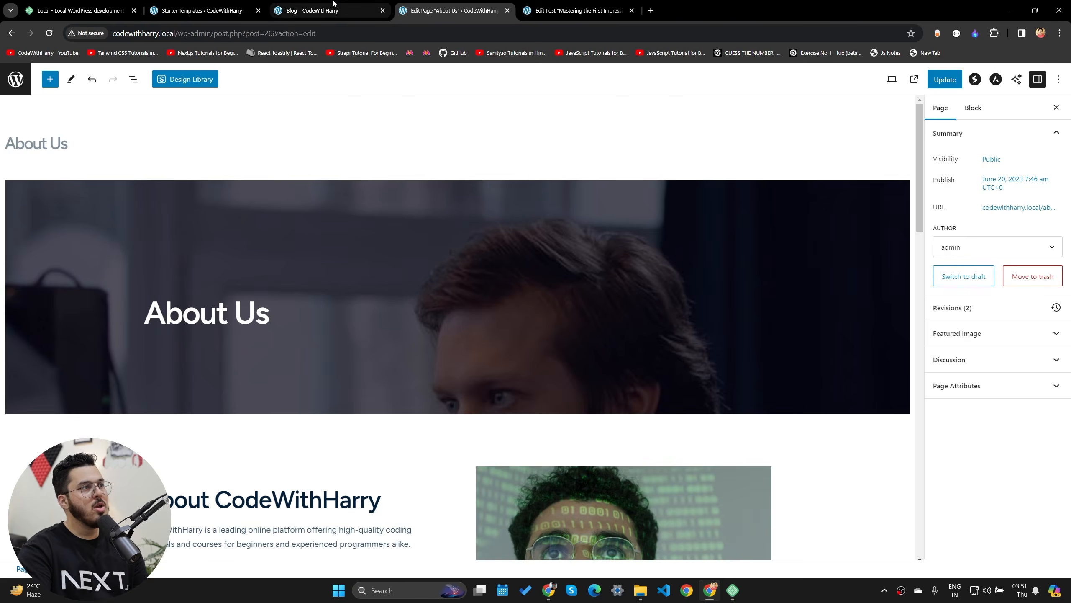
left_click(320, 10)
mouse_move(47, 72)
left_click(37, 94)
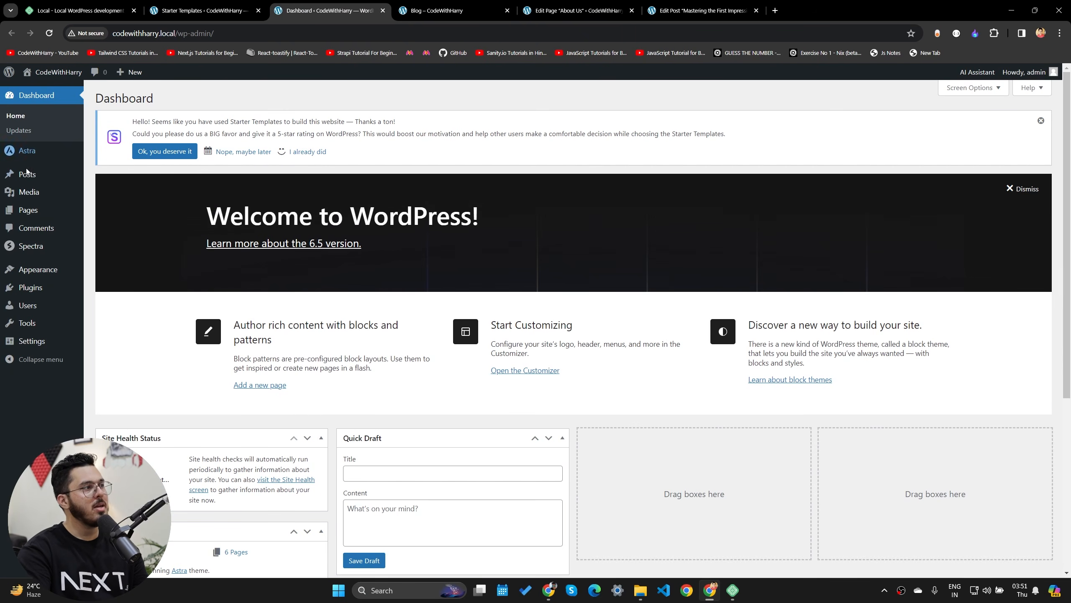
left_click(126, 179)
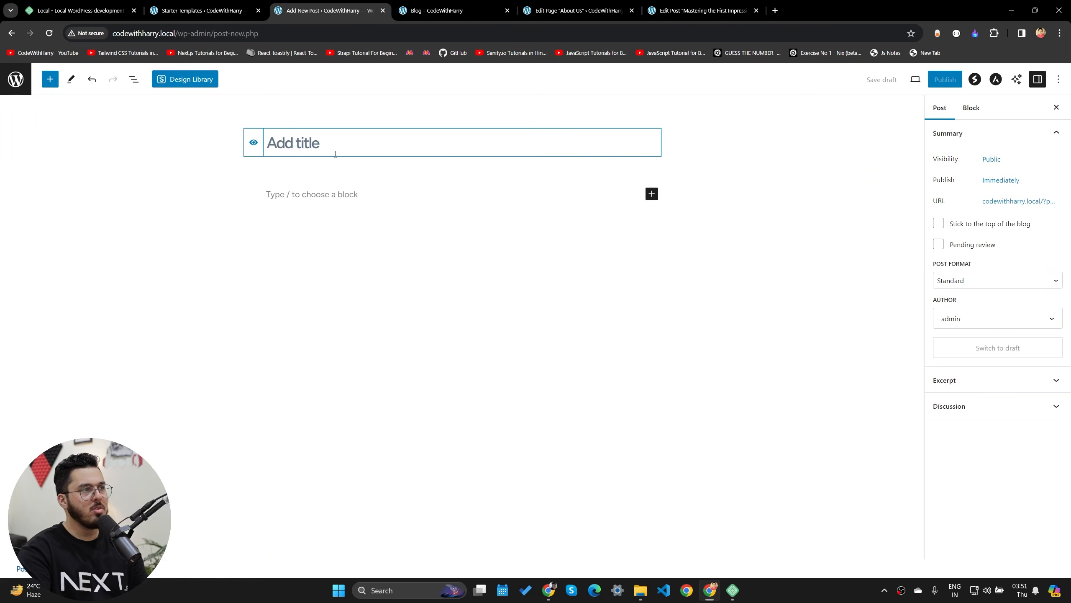
- Title the new post 'Python tutorial' with the body 'Python is a very nice language....'
type("Python tutorial")
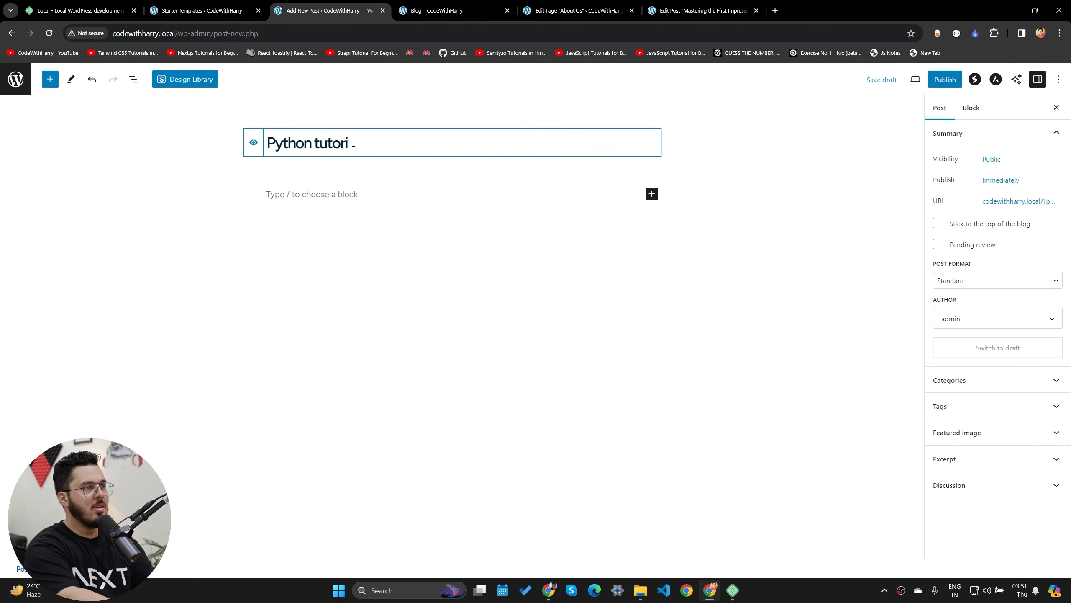
key("Return")
type("Pyth")
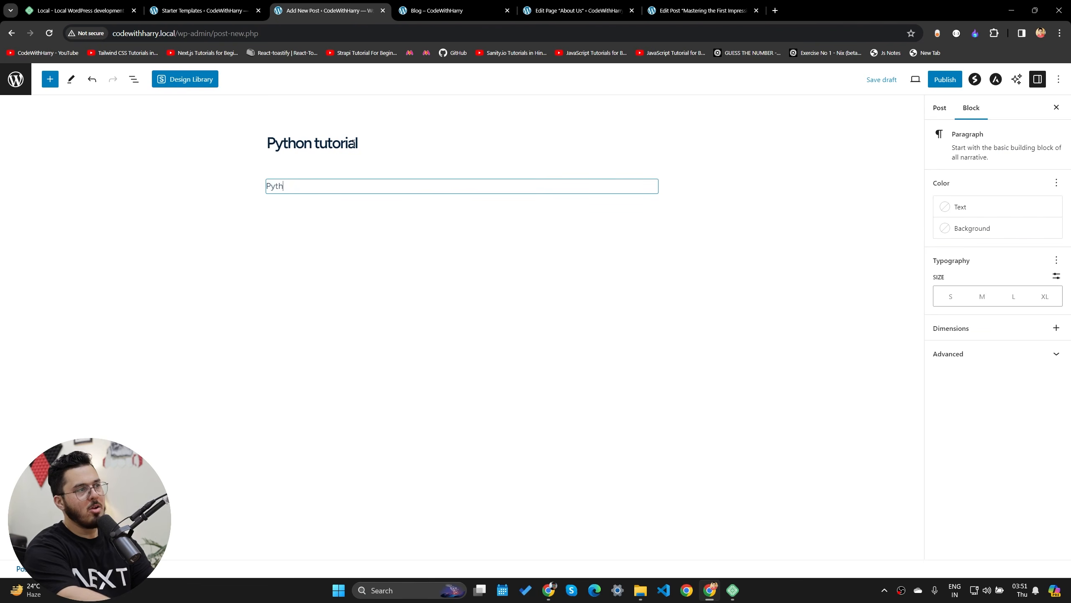
type("on is a very nice language....")
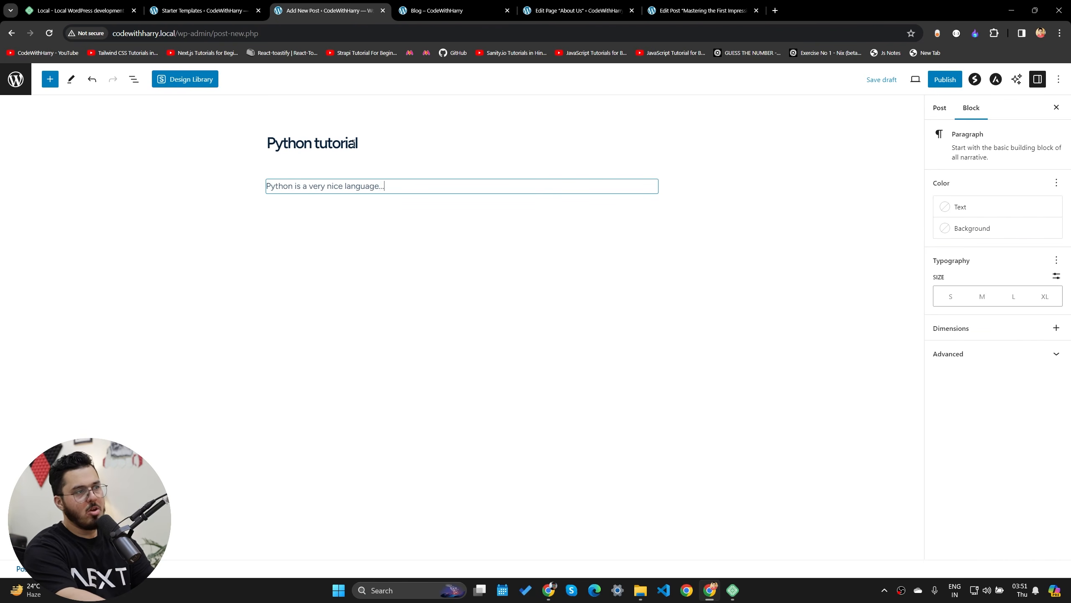
left_click(945, 80)
- Publish the Python tutorial post and reload the live Blog page
left_click(960, 83)
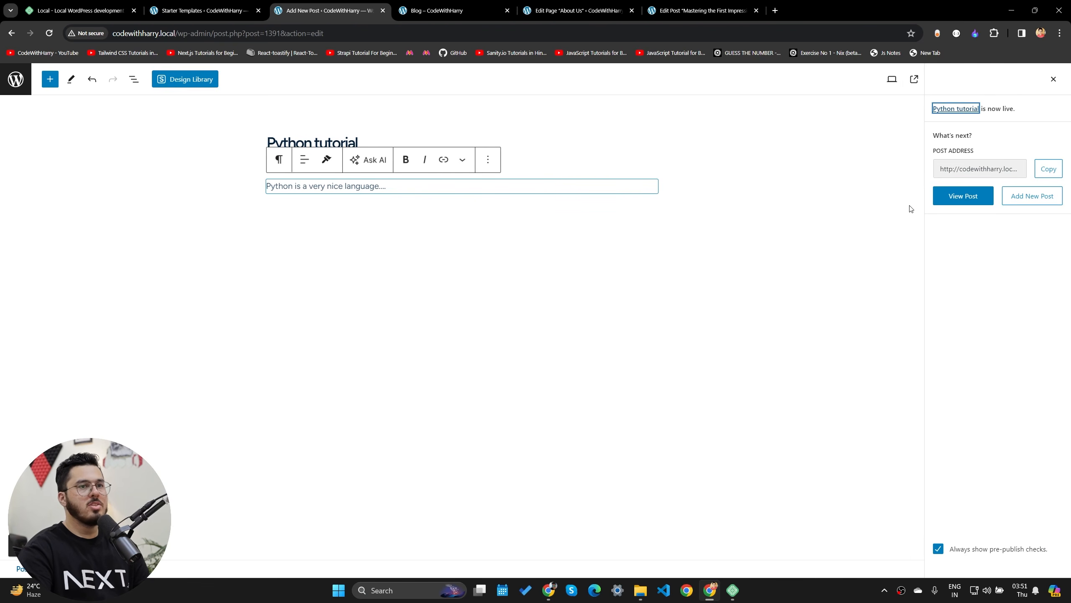
left_click(578, 10)
left_click(709, 10)
left_click(438, 10)
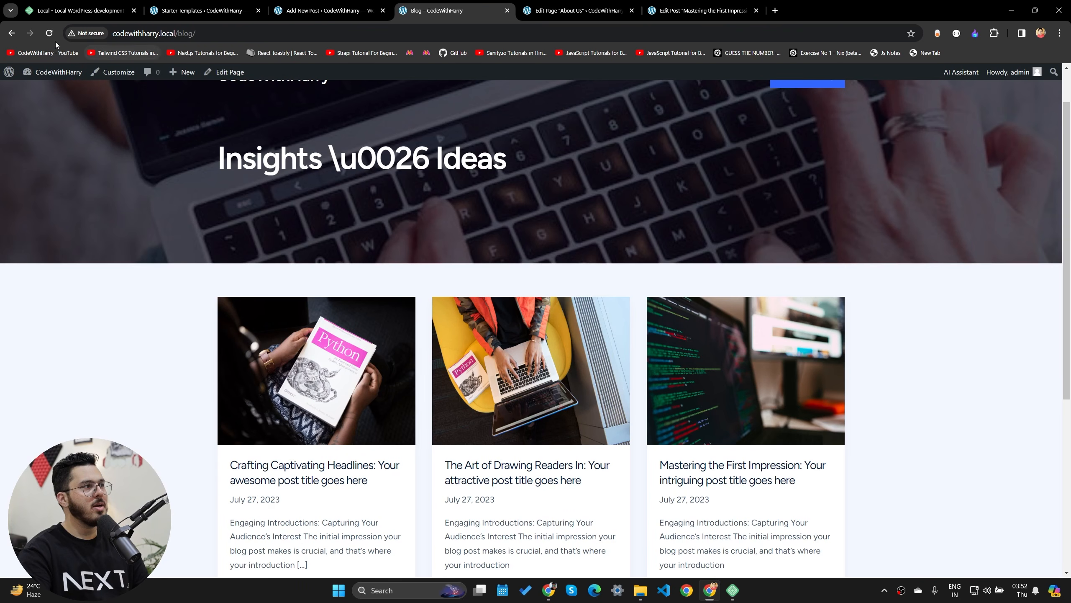
left_click(49, 34)
- Check the post is listed first and opens, then close the editor's publish panel
scroll(345, 253, "down", 5)
scroll(353, 270, "up", 4)
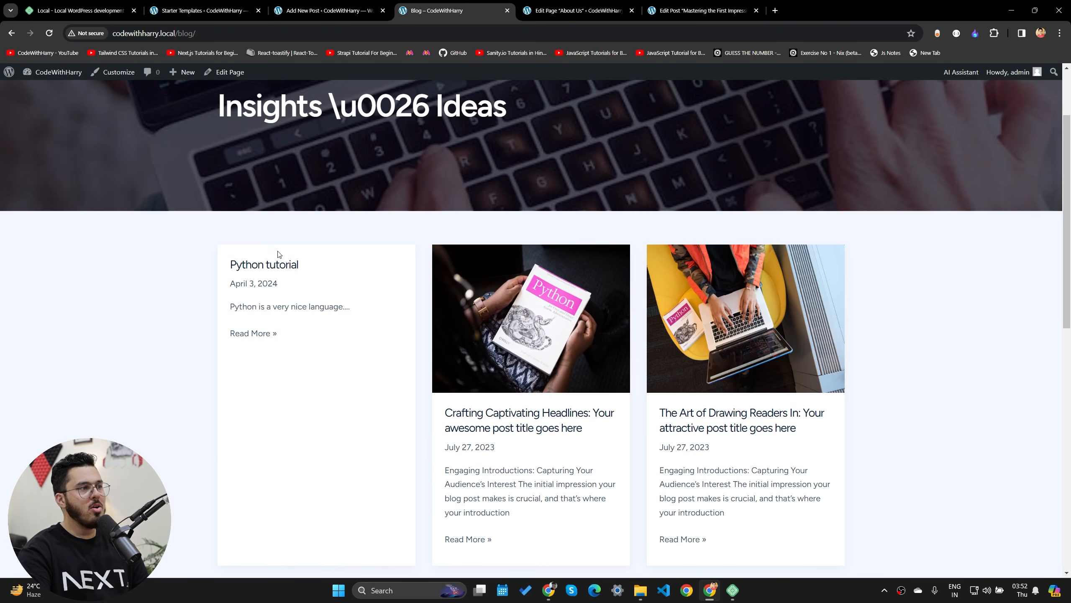
left_click(262, 268)
key("alt+Left")
left_click(267, 6)
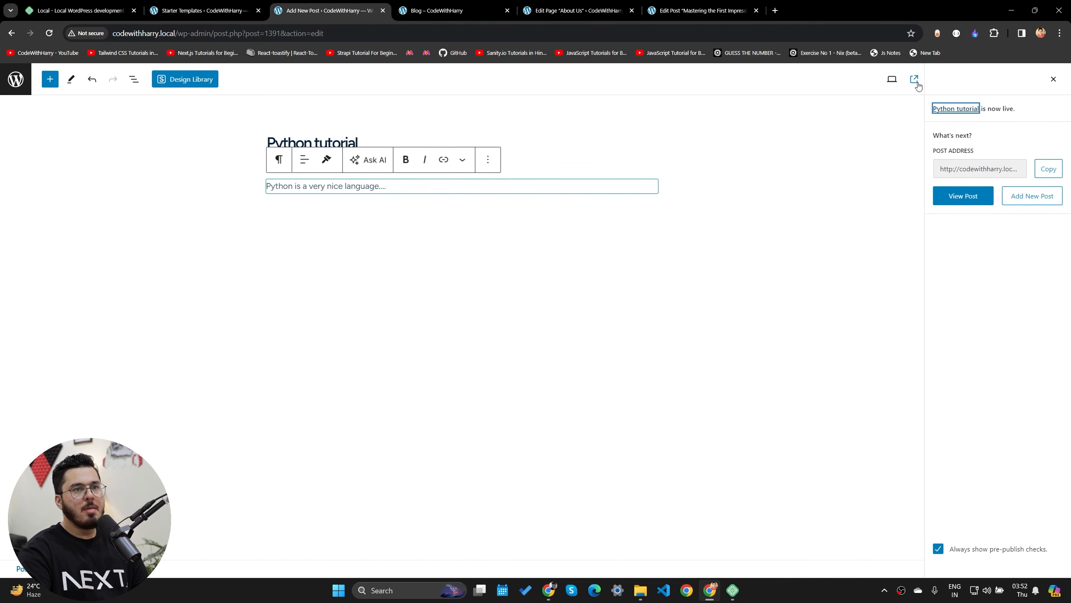
left_click(1053, 79)
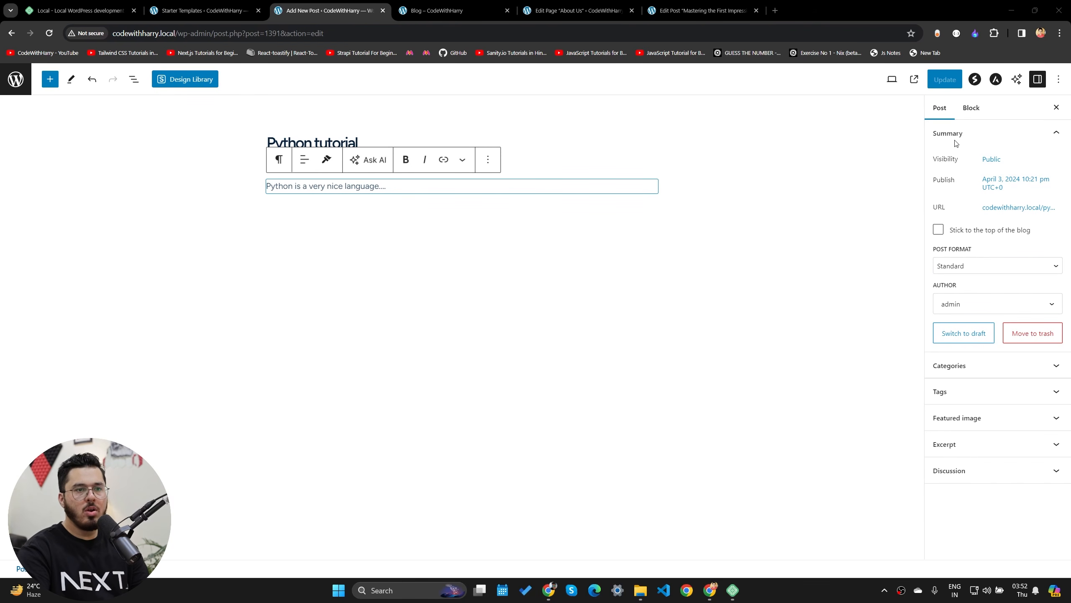
- Set the Python book photo from the Media Library as the post's featured image and update the post
left_click(953, 419)
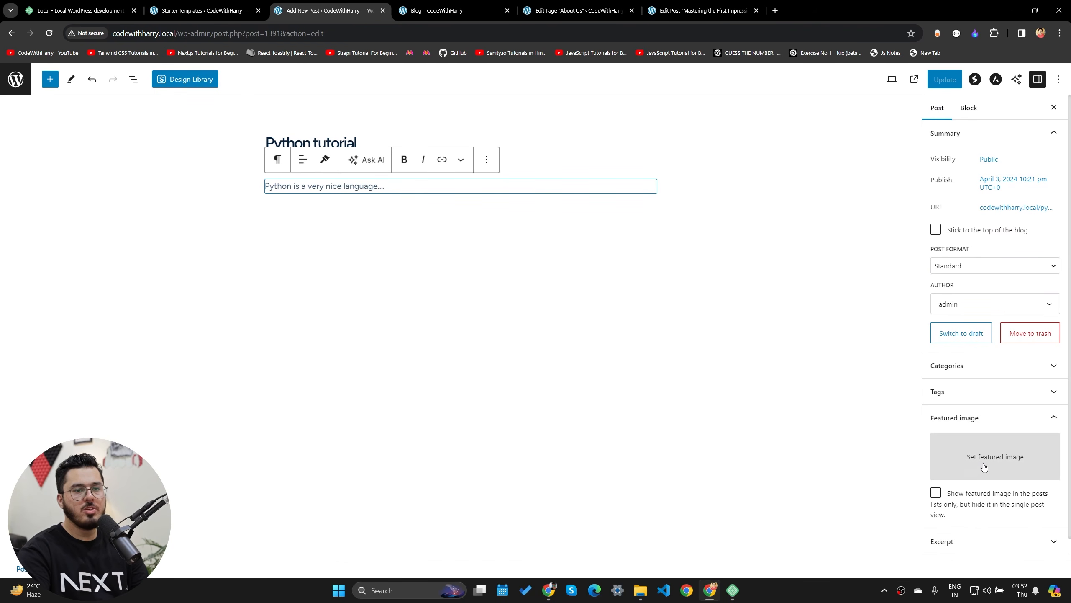
left_click(984, 464)
left_click(95, 114)
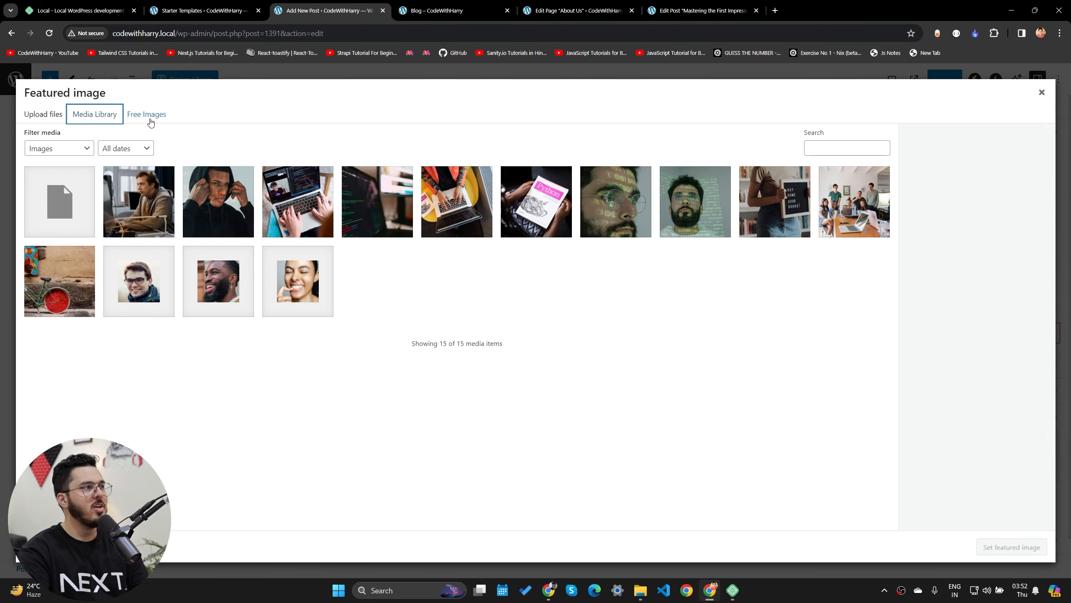
left_click(207, 203)
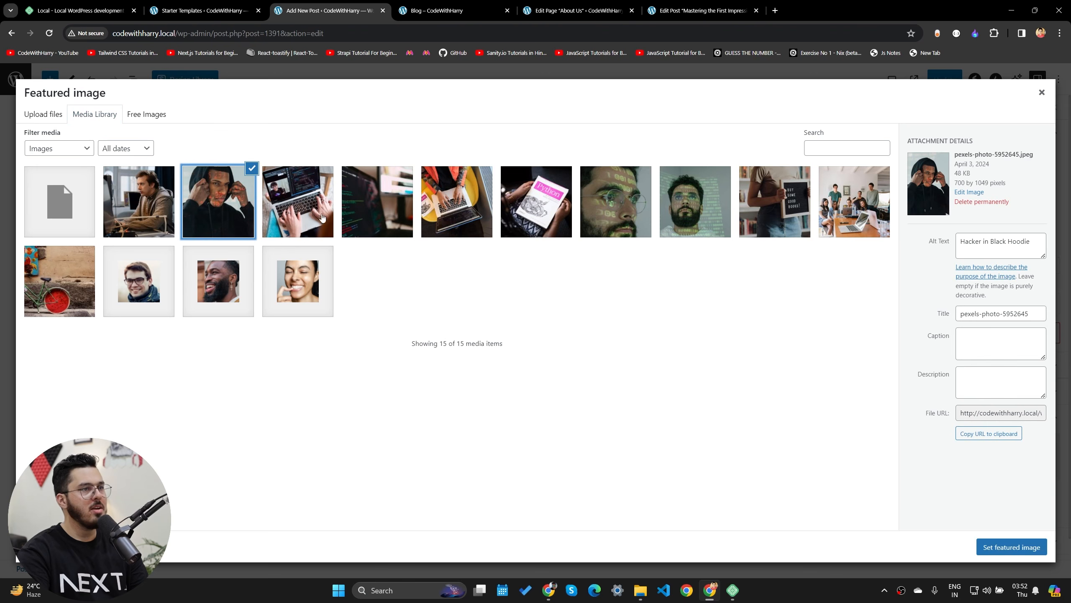
left_click(553, 218)
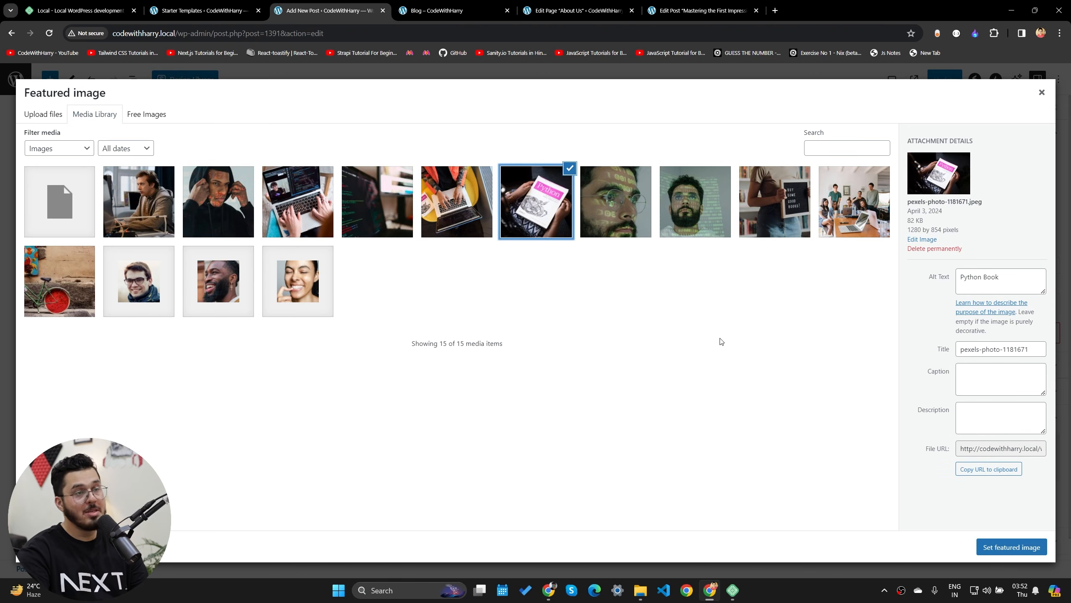
left_click(1004, 547)
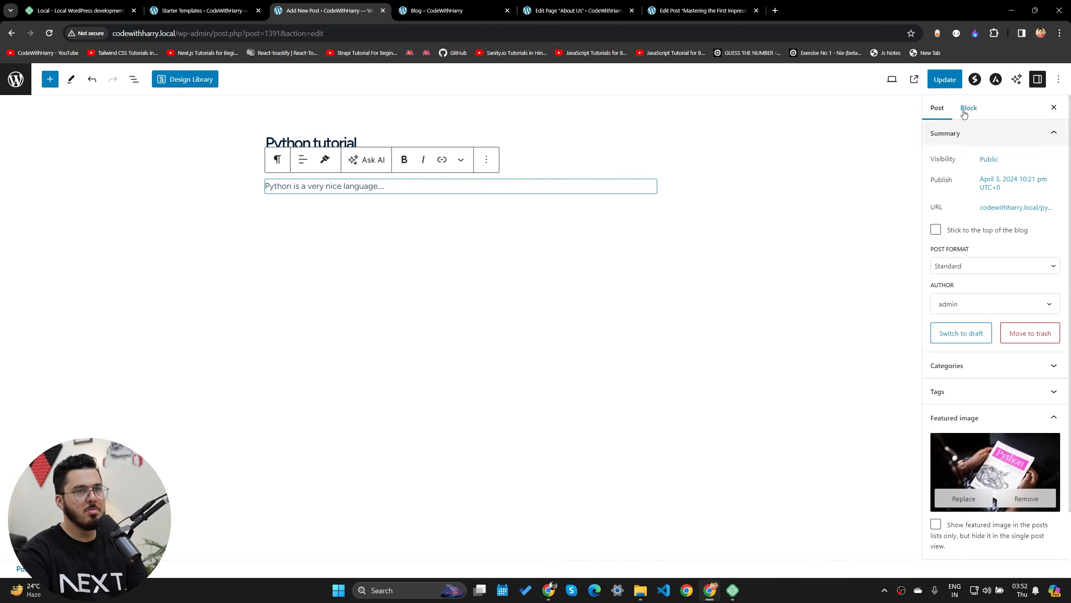
left_click(939, 79)
left_click(564, 4)
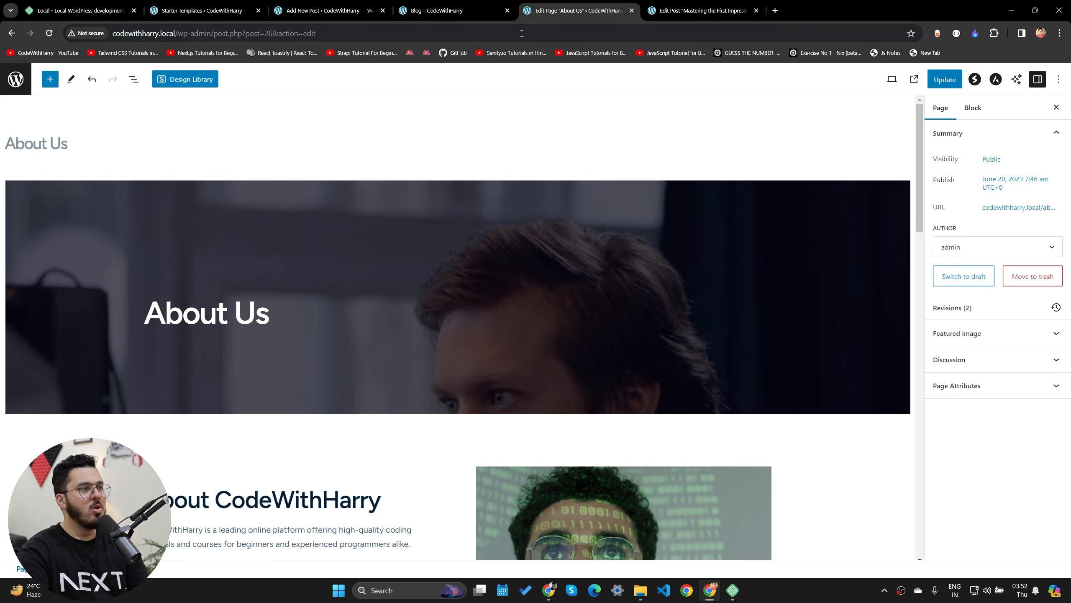
- Reload the live blog and open the Python tutorial card to check its new book photo
left_click(439, 10)
left_click(49, 33)
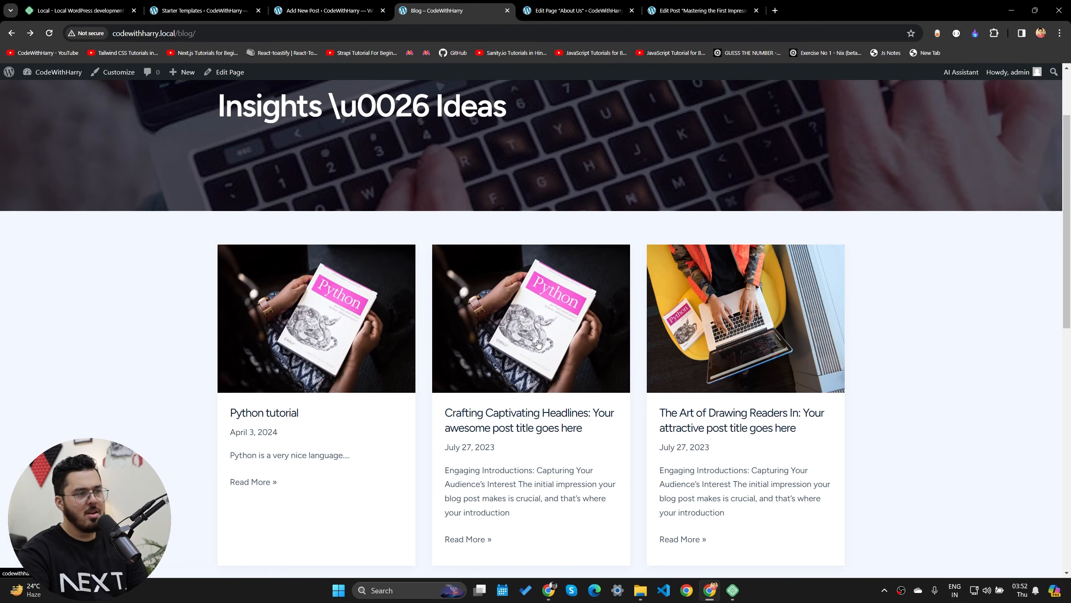
scroll(337, 382, "down", 8)
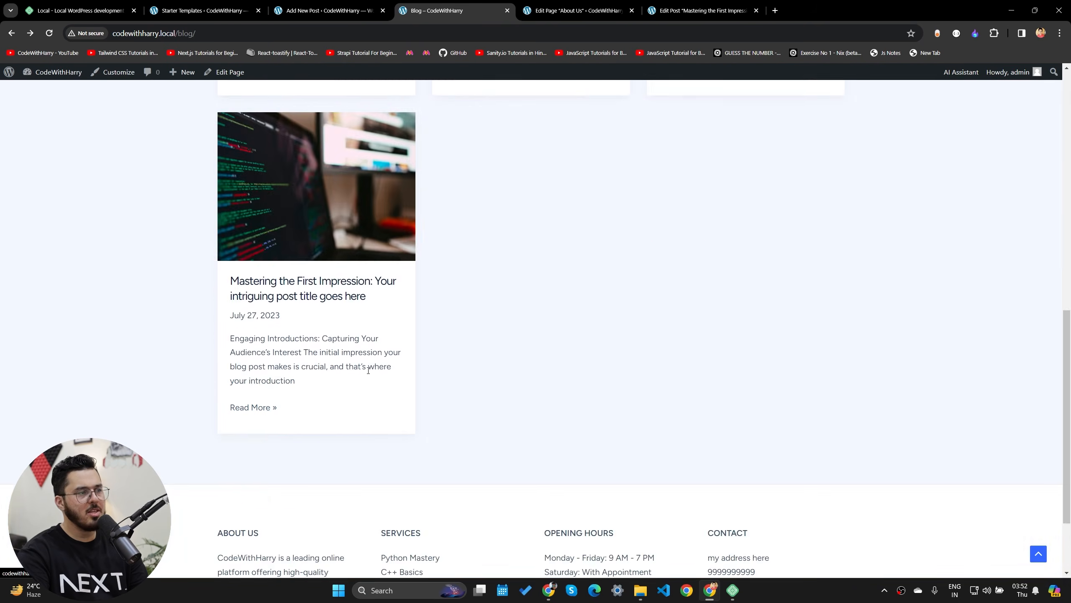
scroll(368, 370, "up", 10)
scroll(419, 352, "down", 4)
left_click(336, 201)
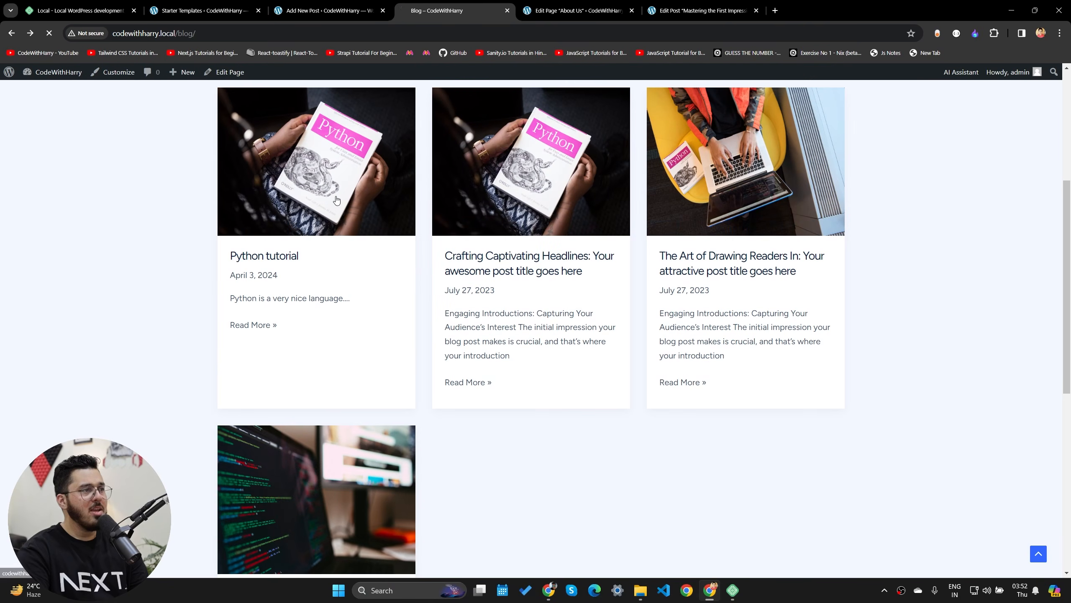
- Scroll through the Python tutorial post, then return to the site's homepage
scroll(330, 400, "down", 6)
left_click_drag(360, 249, 538, 248)
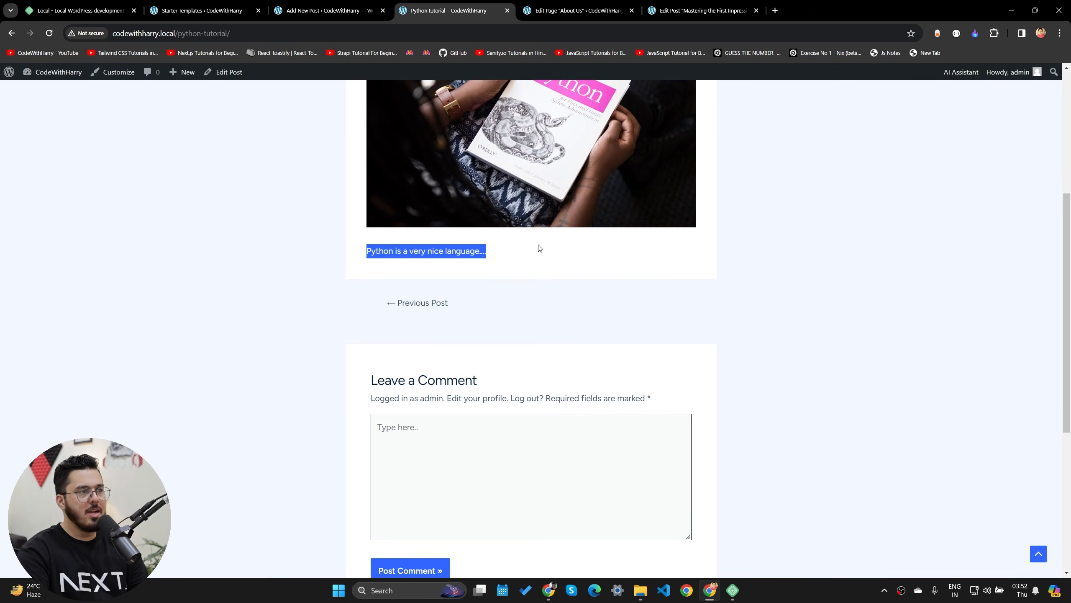
scroll(538, 259, "down", 5)
left_click(410, 198)
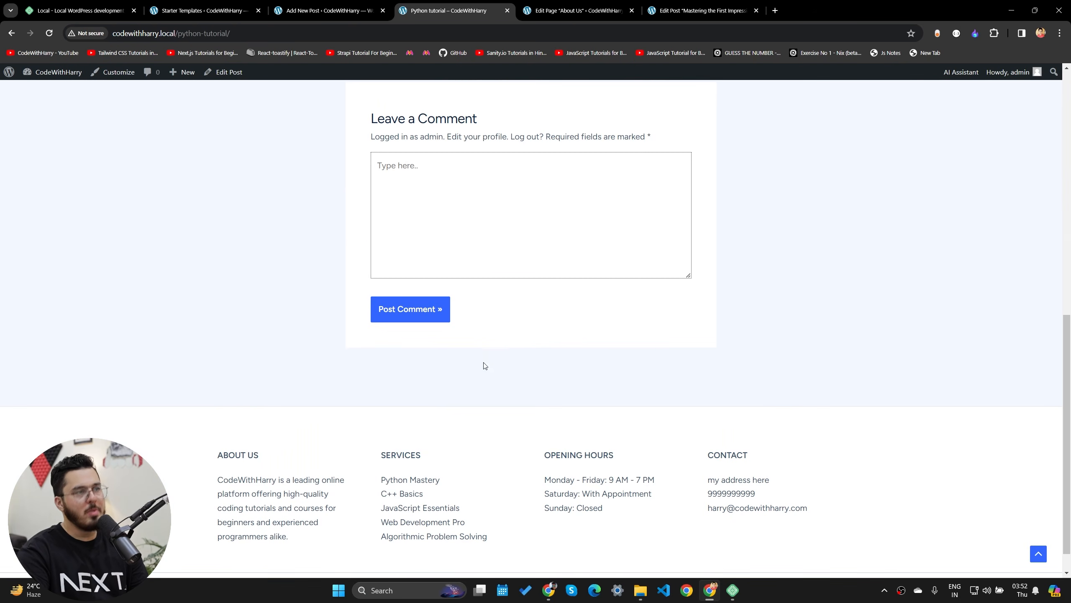
scroll(484, 365, "up", 10)
left_click(290, 134)
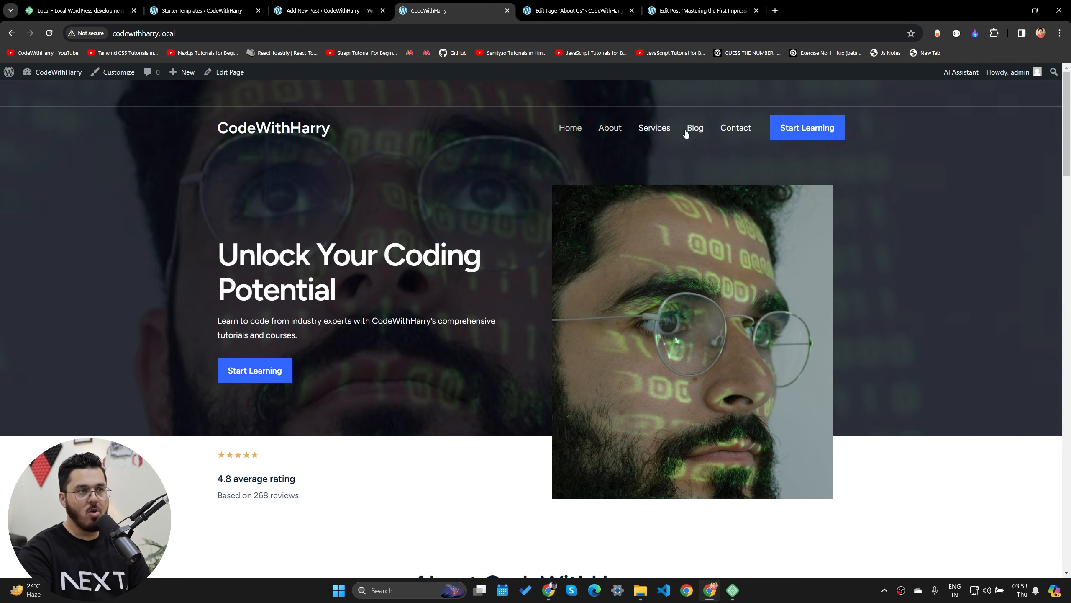
- Open the live Services page and scroll through its offering cards
left_click(655, 129)
scroll(472, 360, "down", 5)
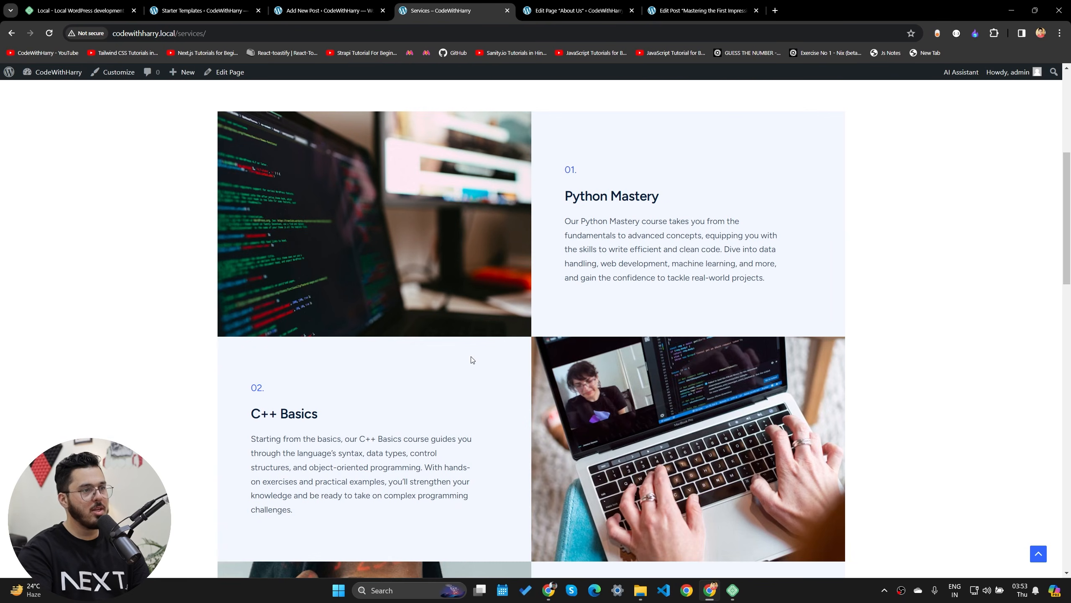
left_click_drag(615, 212, 743, 277)
left_click_drag(298, 413, 382, 495)
scroll(404, 480, "down", 6)
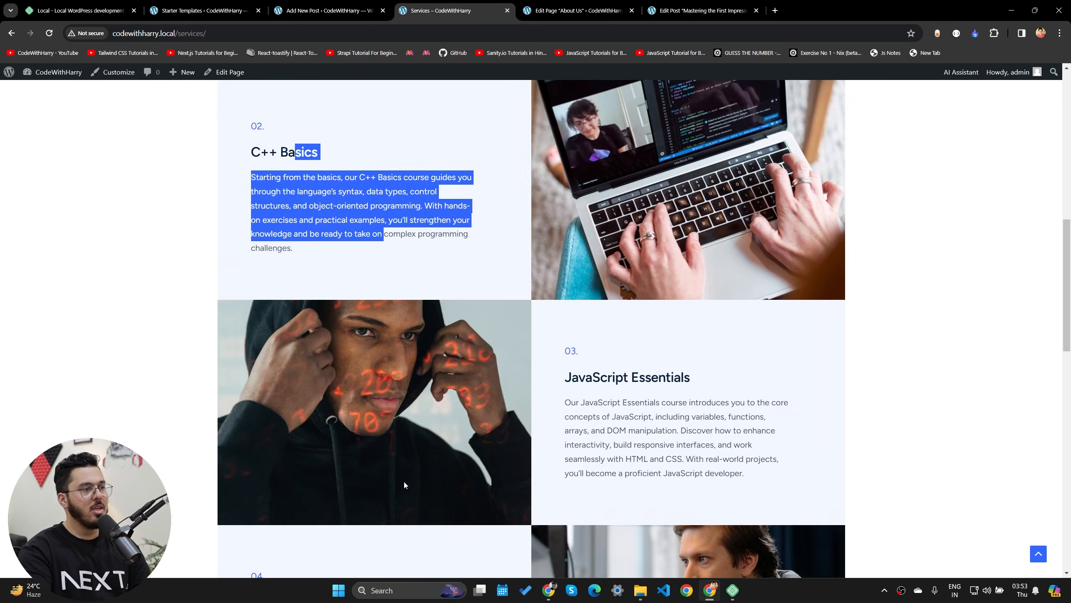
left_click_drag(557, 243, 747, 369)
left_click_drag(247, 468, 350, 573)
scroll(535, 382, "down", 8)
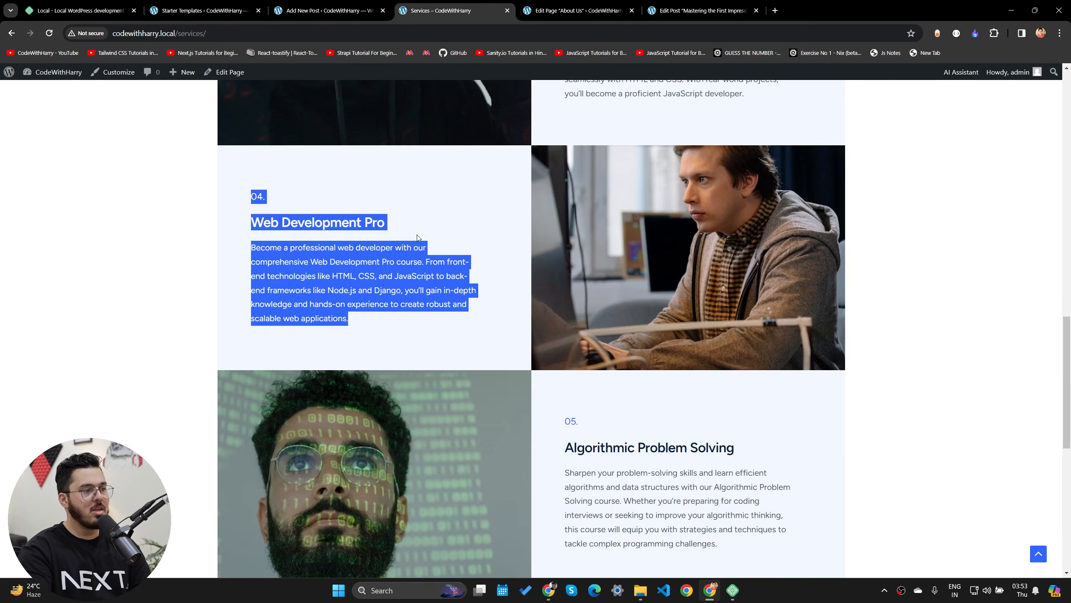
scroll(536, 383, "down", 1)
- Read the Algorithmic Problem Solving and other service descriptions, then open the Blog listing
left_click_drag(612, 186, 695, 283)
left_click(558, 463)
scroll(558, 462, "down", 4)
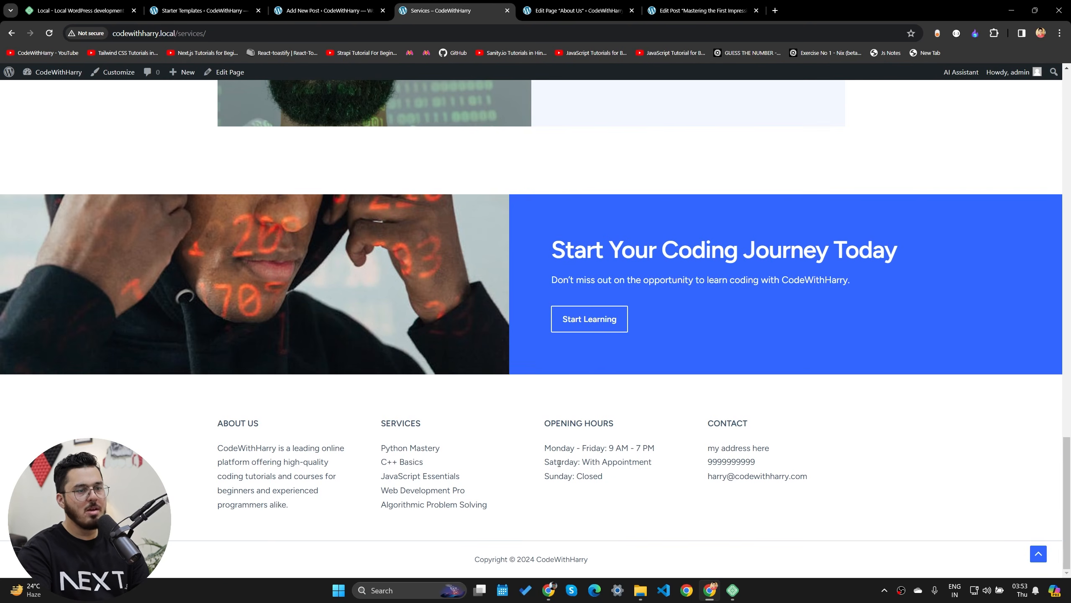
left_click_drag(245, 449, 654, 521)
left_click_drag(844, 532, 321, 450)
scroll(400, 488, "up", 5)
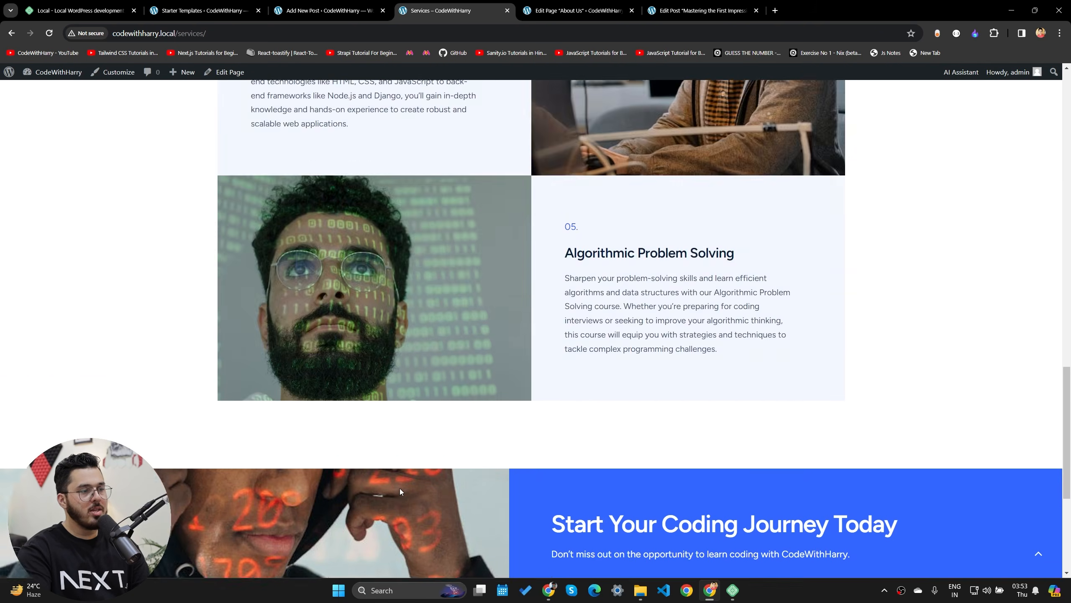
scroll(400, 489, "up", 15)
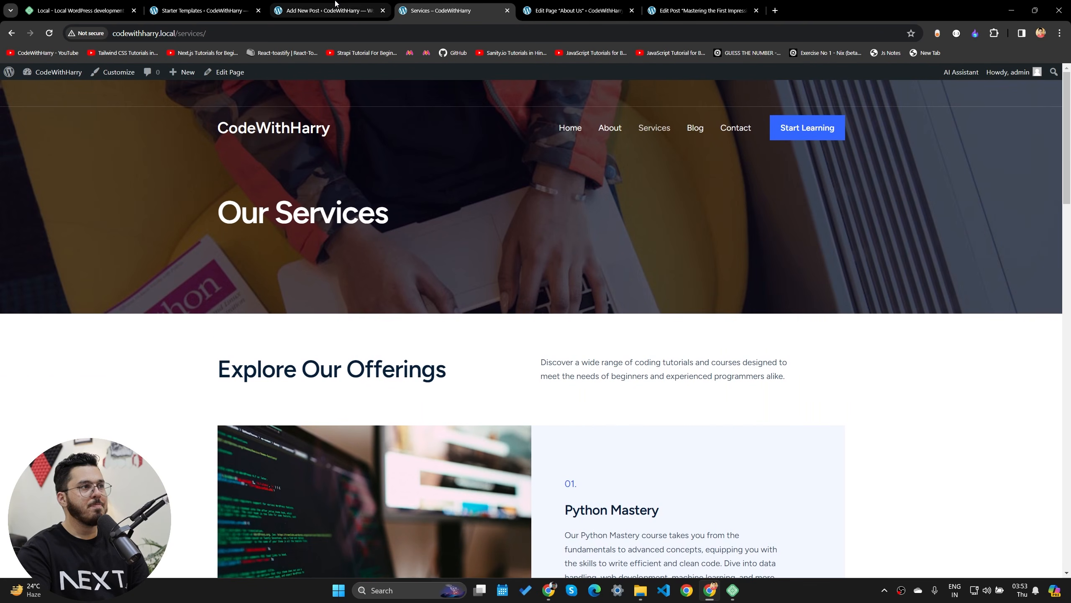
left_click(694, 128)
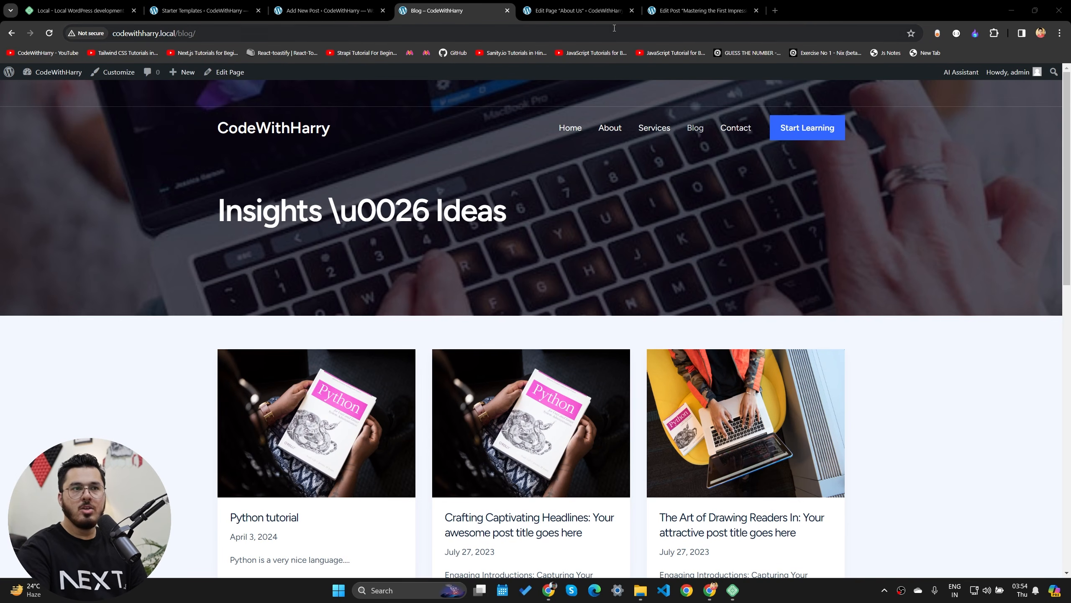
left_click(775, 10)
- Search Google for 'suremembers' and open the official SureMembers website
type("su")
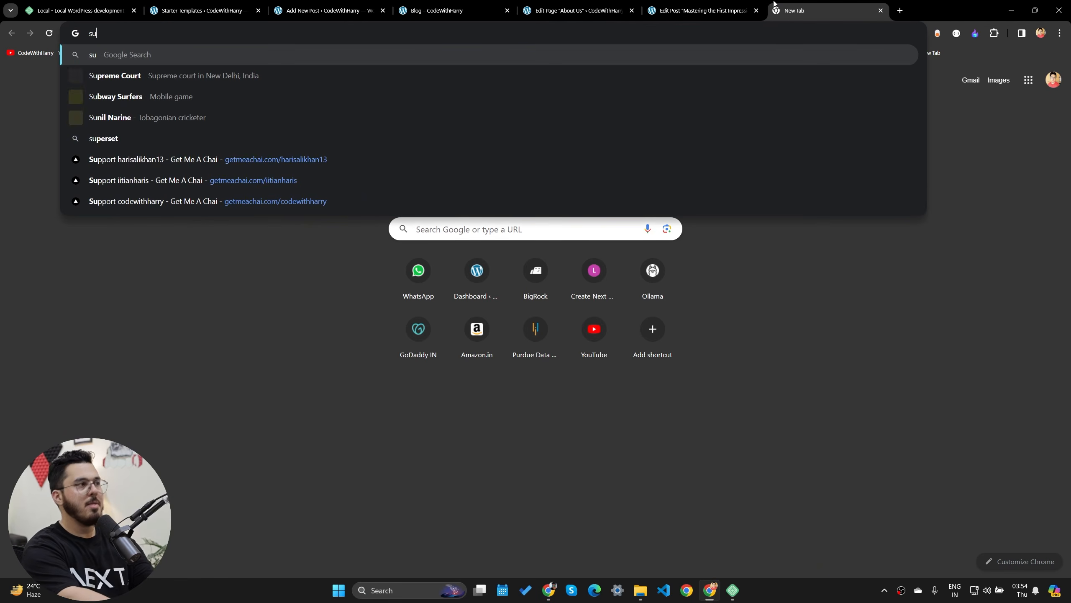
type("remembers")
key("Return")
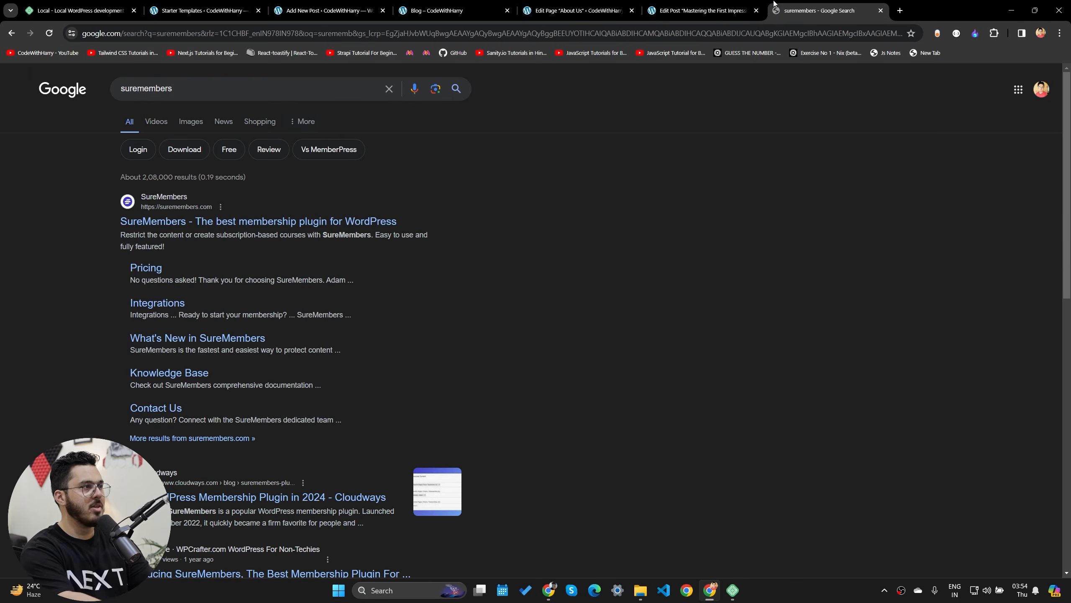
left_click(276, 221)
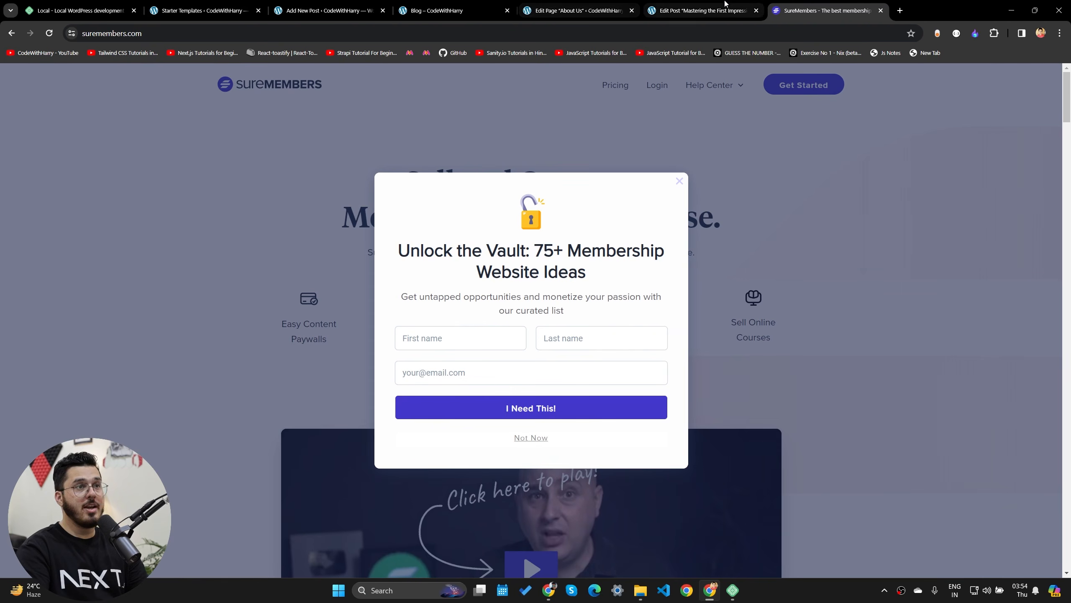
- Switch to the SureMembers tab and dismiss its membership-ideas popup with Not Now
left_click(725, 3)
left_click(812, 7)
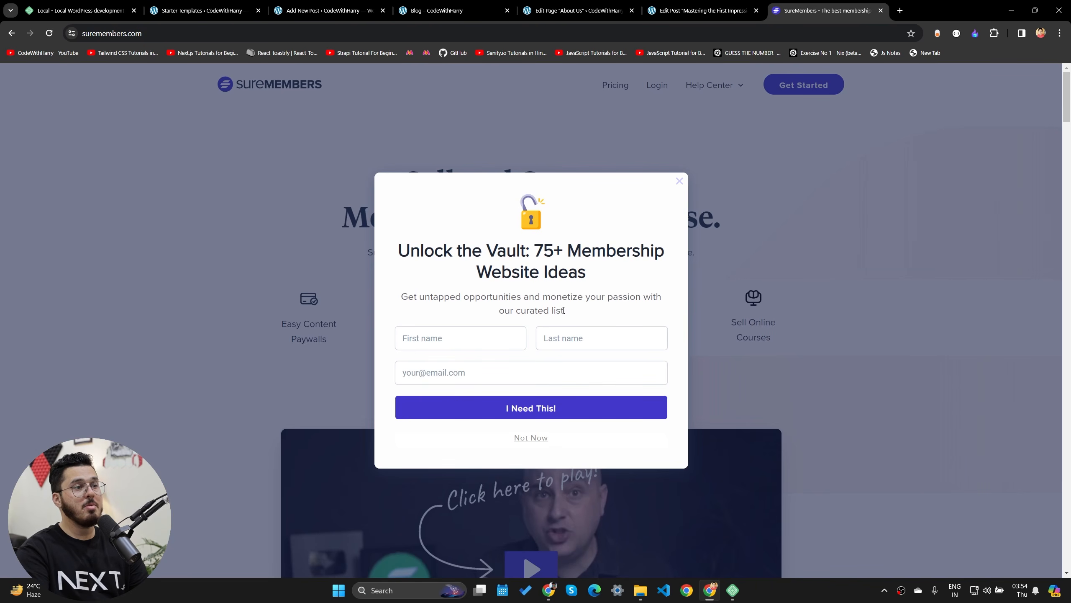
left_click(680, 182)
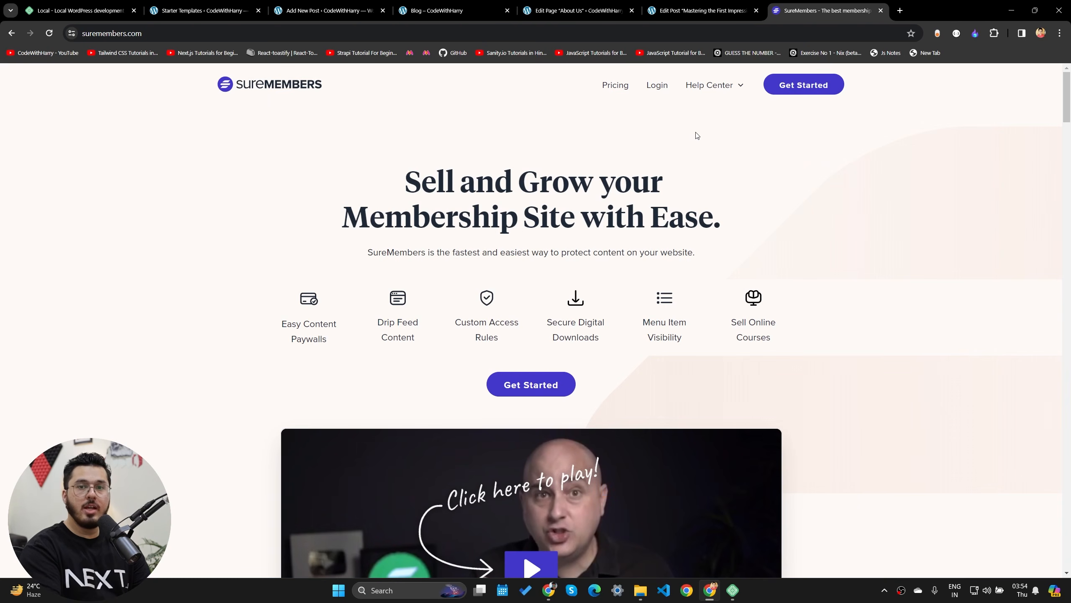
scroll(549, 396, "down", 15)
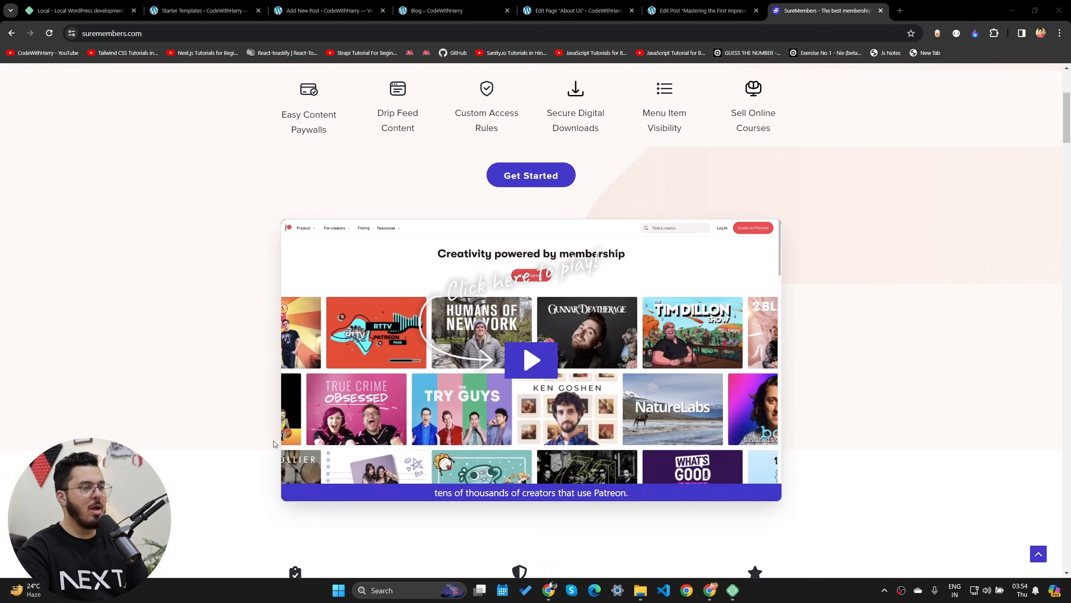
scroll(615, 504, "up", 15)
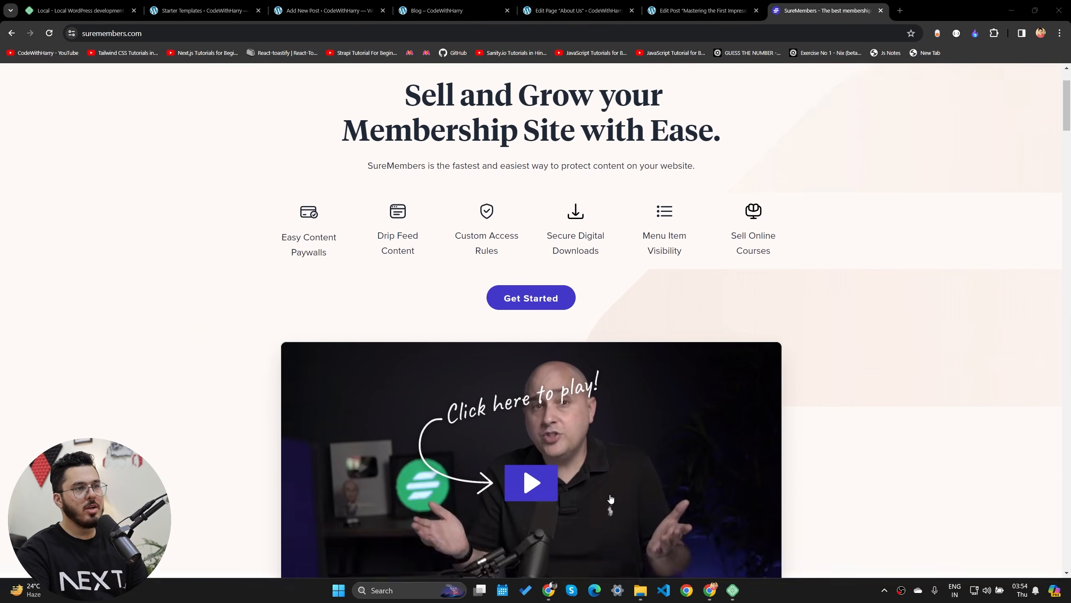
- Close the leftover Starter Templates admin tab with Ctrl+W
left_click(202, 10)
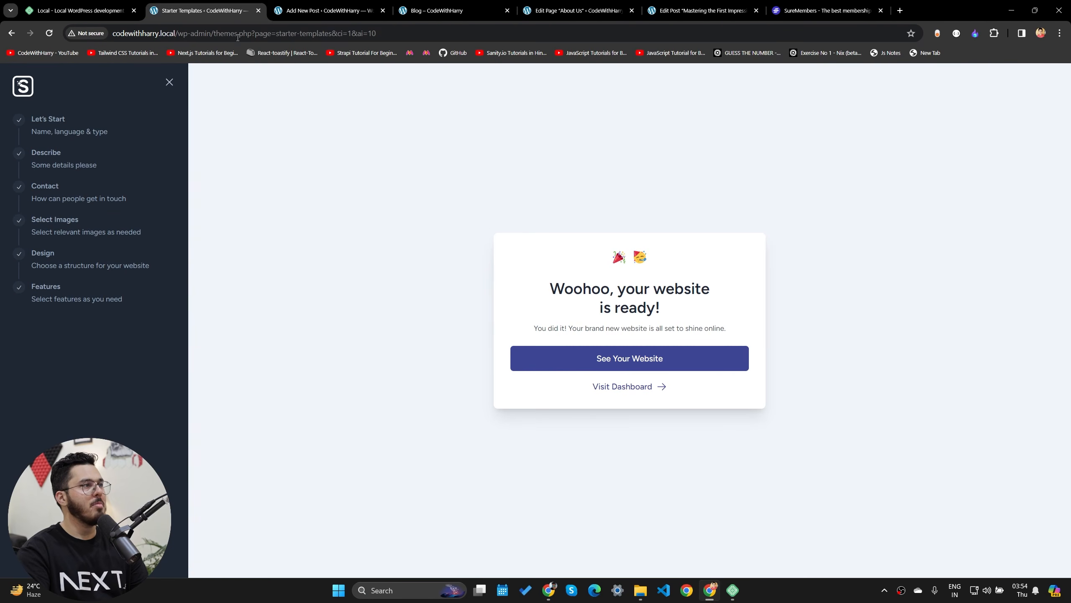
key("ctrl+w")
key("ctrl+w")
mouse_move(54, 83)
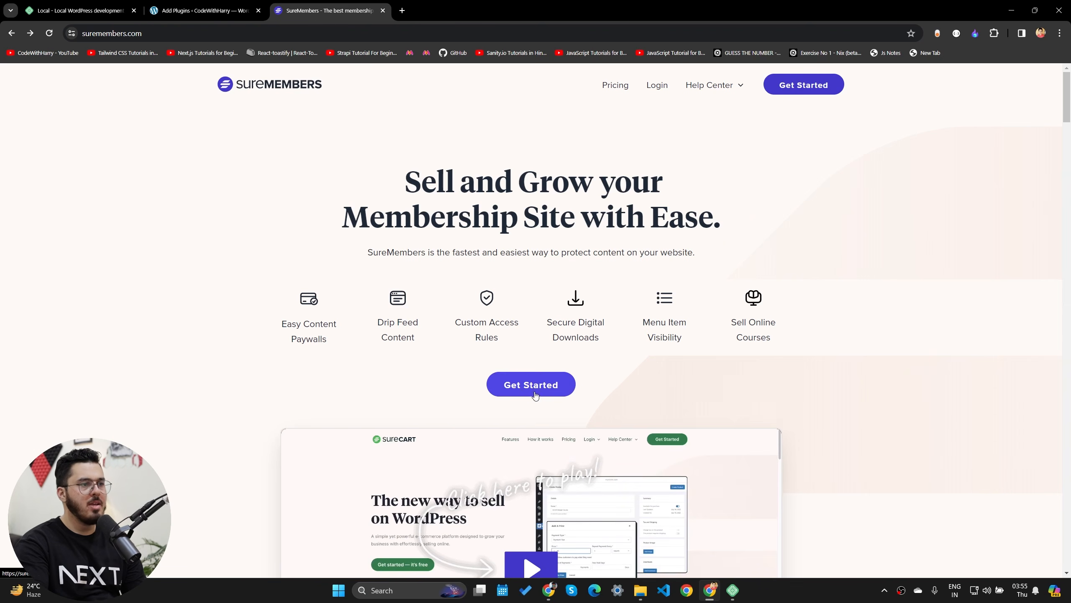
- Open the SureMembers pricing page and compare the Pro and Business plan details
left_click(525, 388)
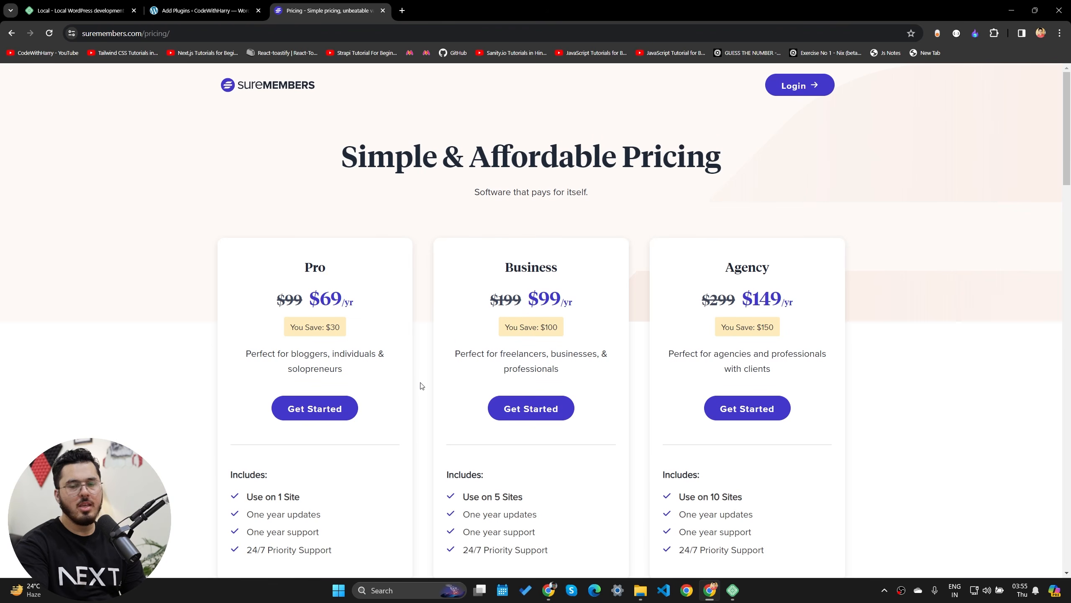
left_click_drag(301, 263, 370, 307)
left_click(373, 336)
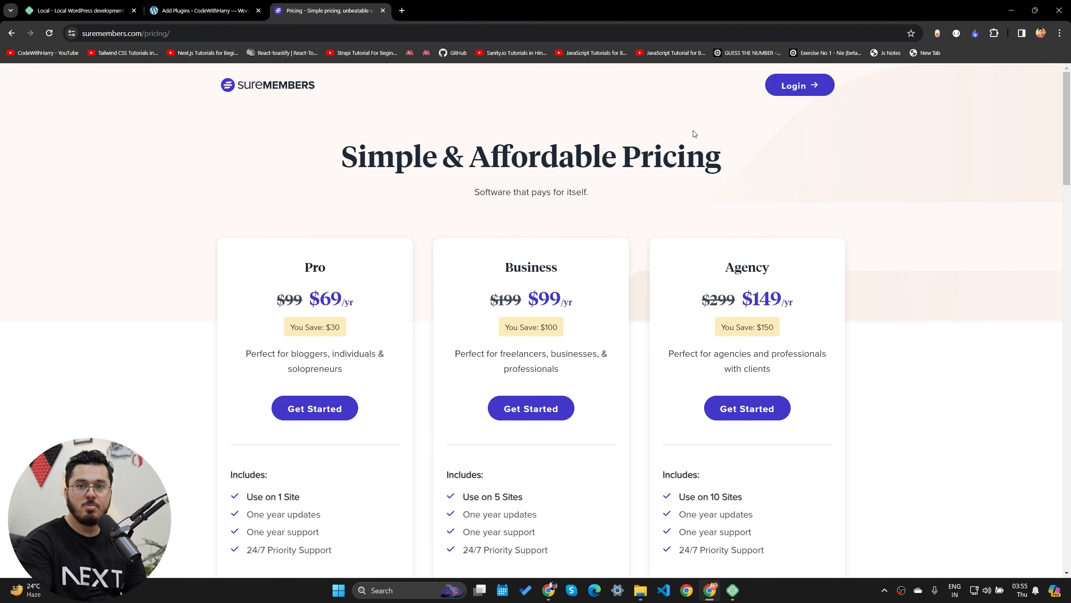
left_click_drag(313, 239, 387, 378)
left_click(388, 380)
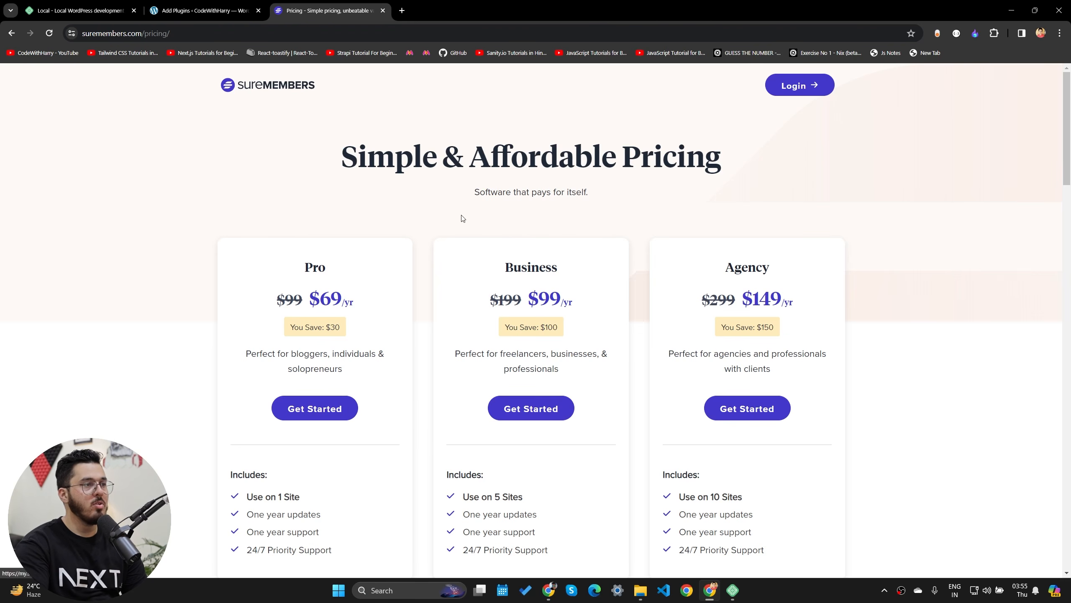
left_click_drag(277, 275, 419, 433)
left_click(419, 432)
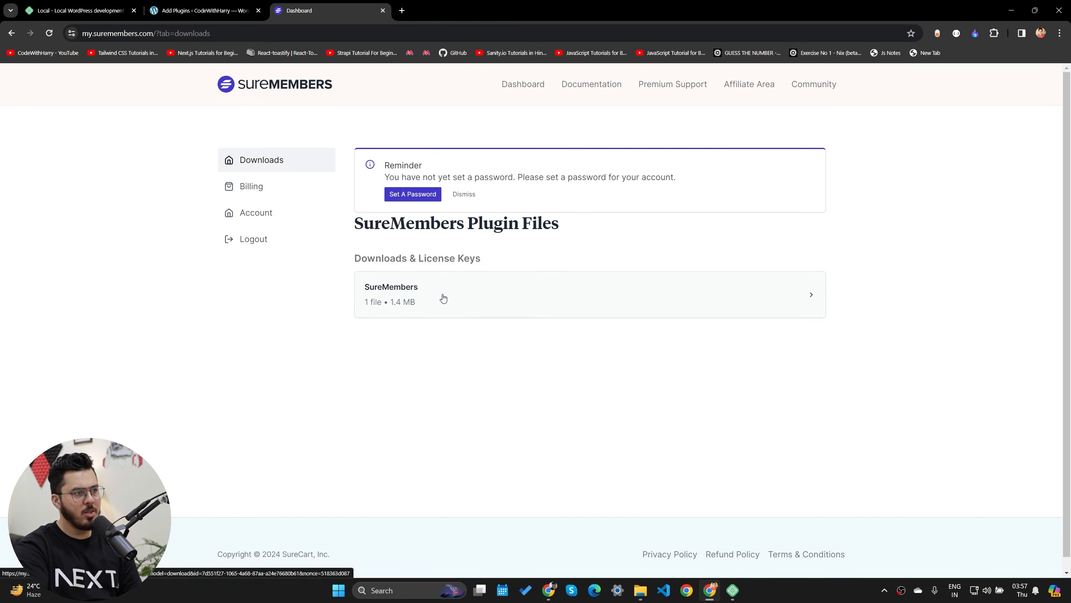
- Open the SureMembers entry under Downloads & License Keys and download suremembers.zip (1.4 MB)
left_click(461, 283)
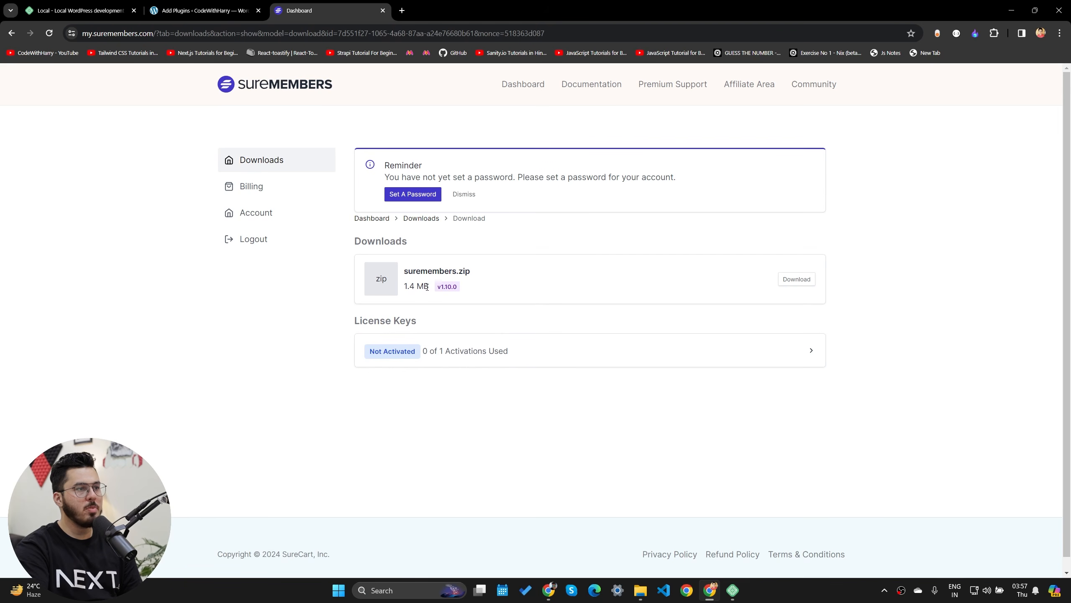
left_click(796, 278)
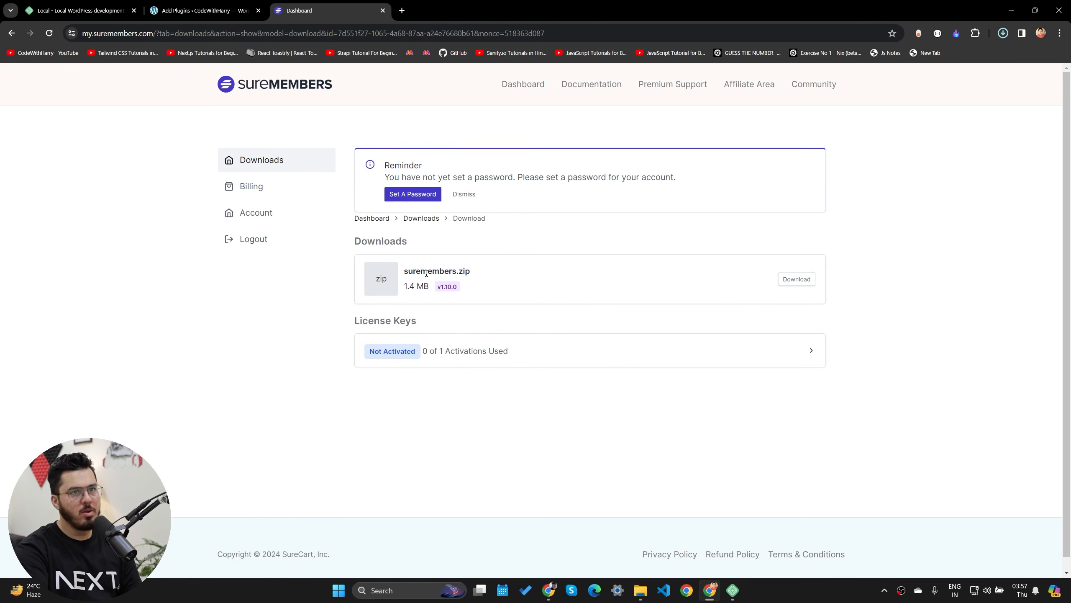
- Upload suremembers.zip through Add New Plugin, install it, and activate SureMembers 1.10.0
left_click(161, 3)
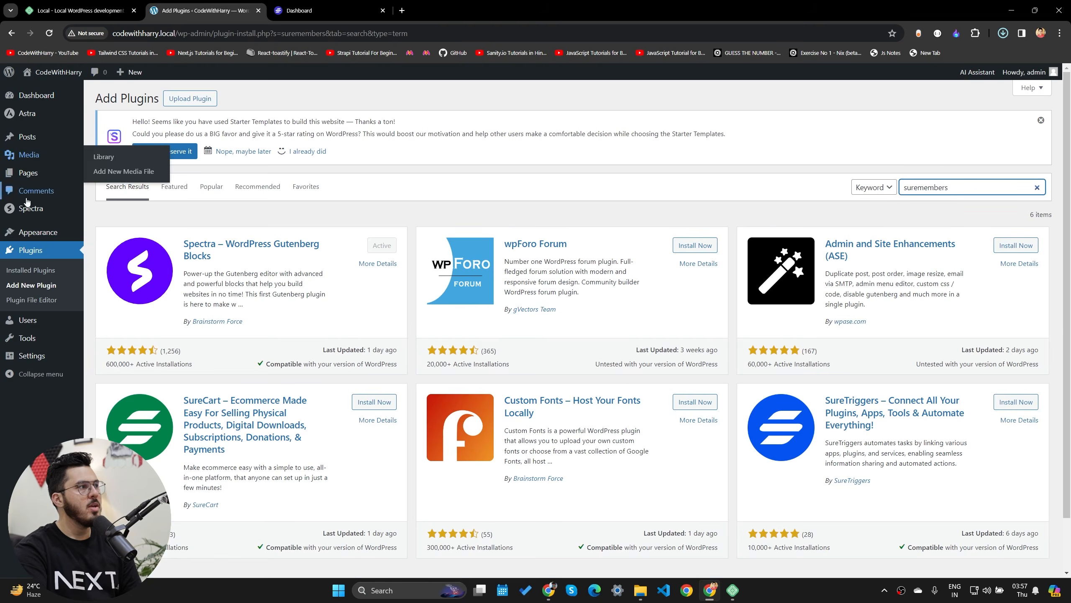
left_click(31, 250)
left_click(188, 101)
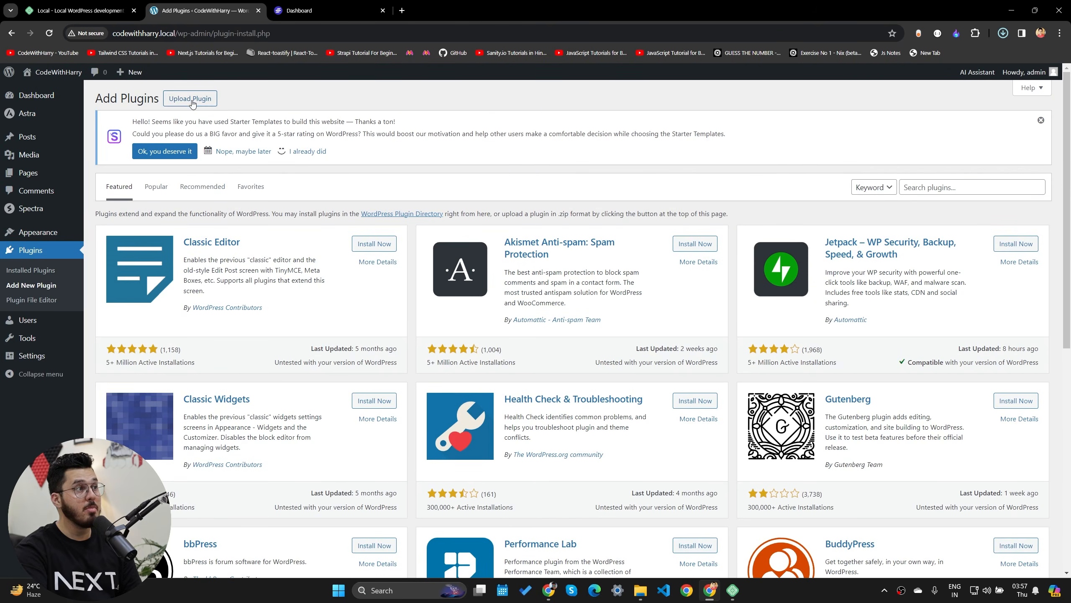
left_click(213, 101)
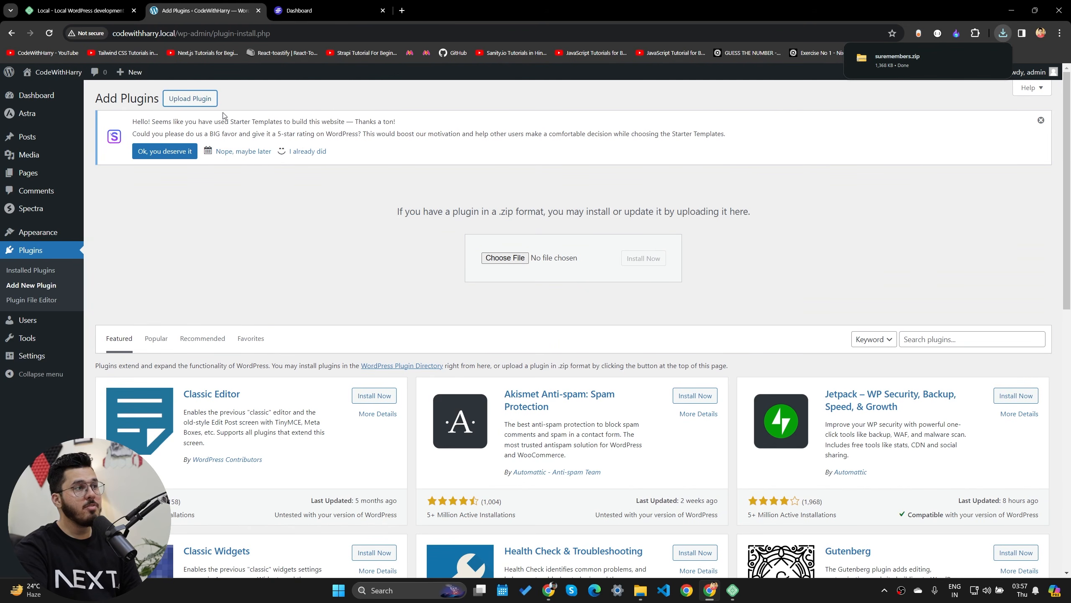
left_click(520, 261)
double_click(554, 287)
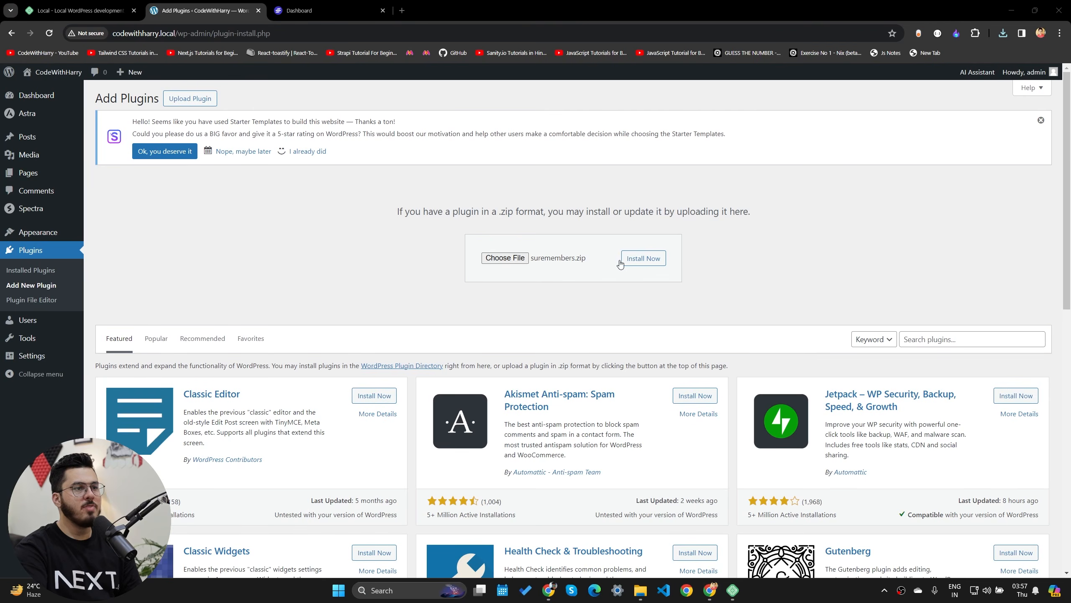
left_click(643, 260)
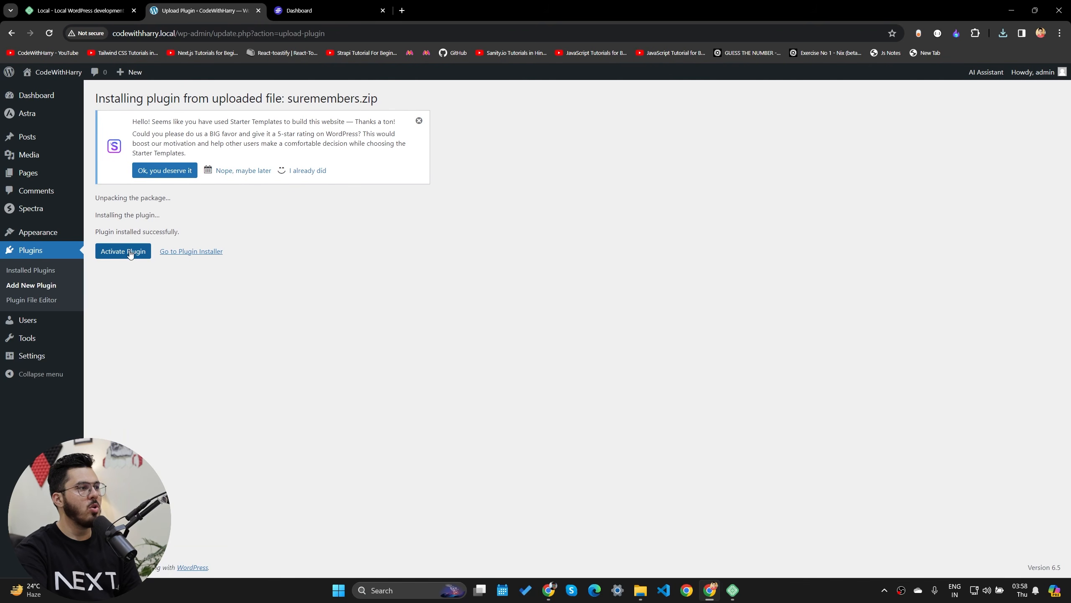
left_click(130, 253)
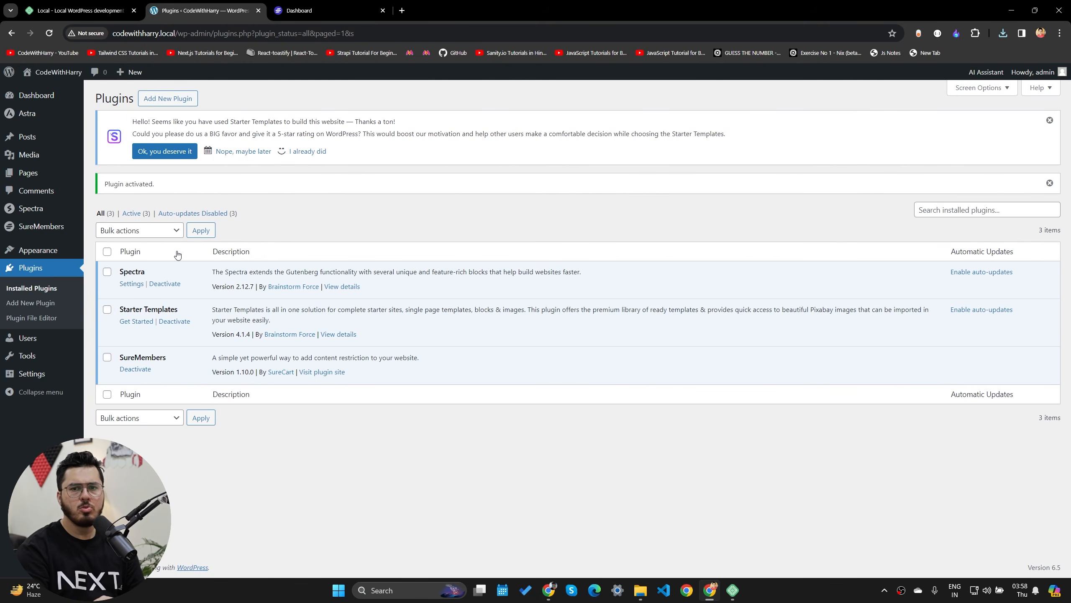
- Go to SureMembers Access Groups and start a blank new access group
left_click_drag(108, 183, 153, 180)
left_click(153, 181)
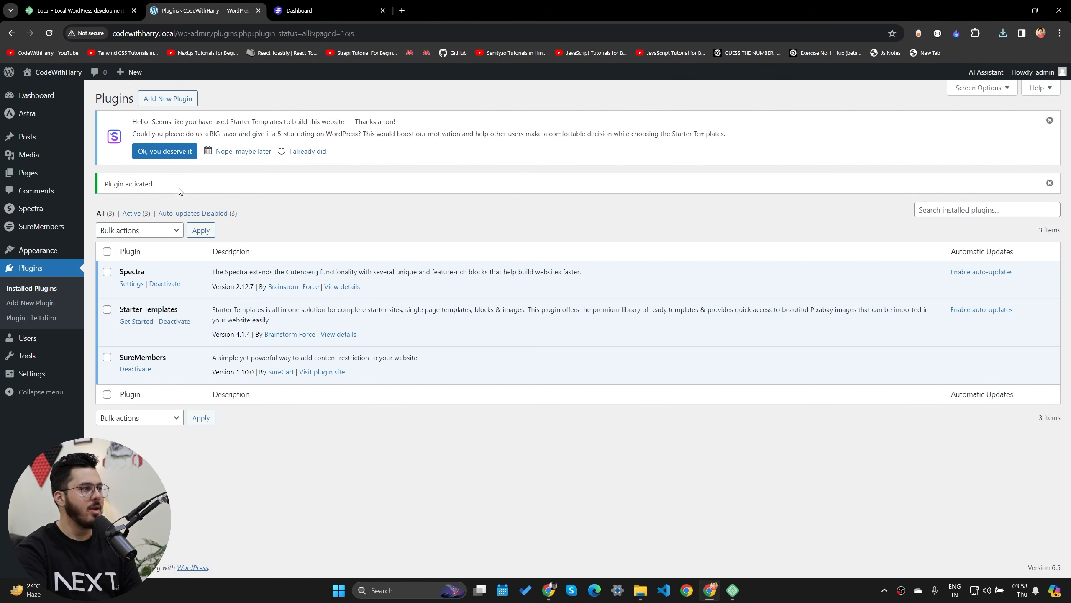
left_click(32, 233)
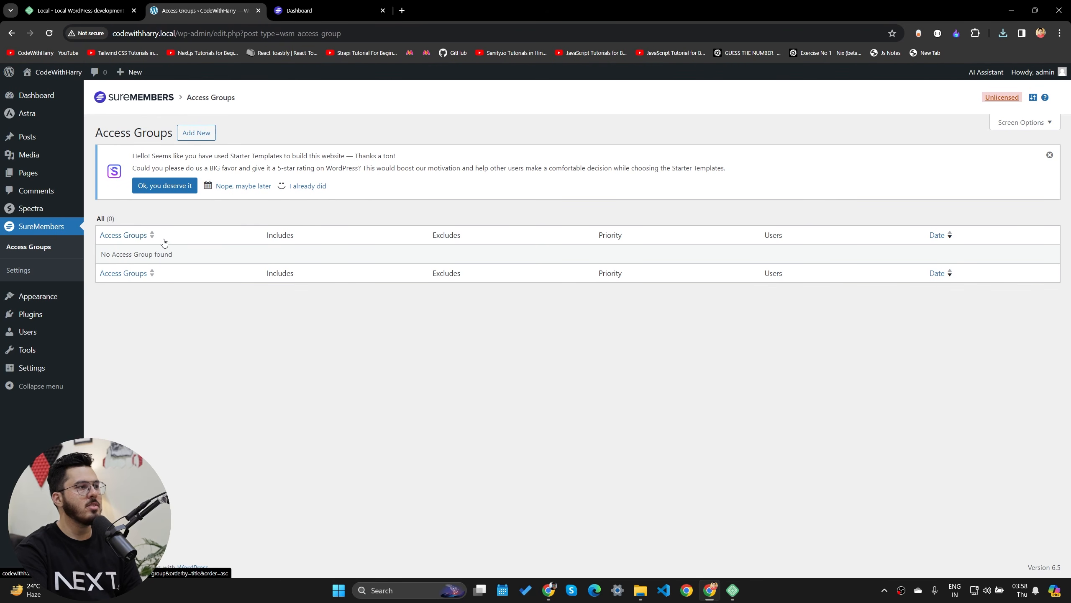
left_click(197, 133)
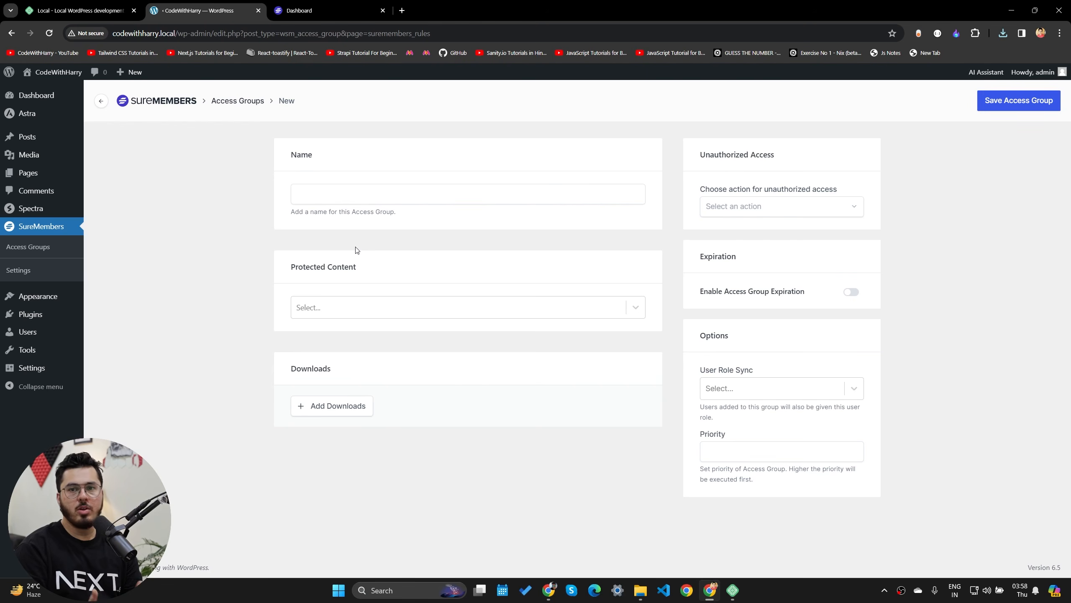
- Name the access group 'Members' and set Protected Content to Specific Pages/Posts
left_click(385, 194)
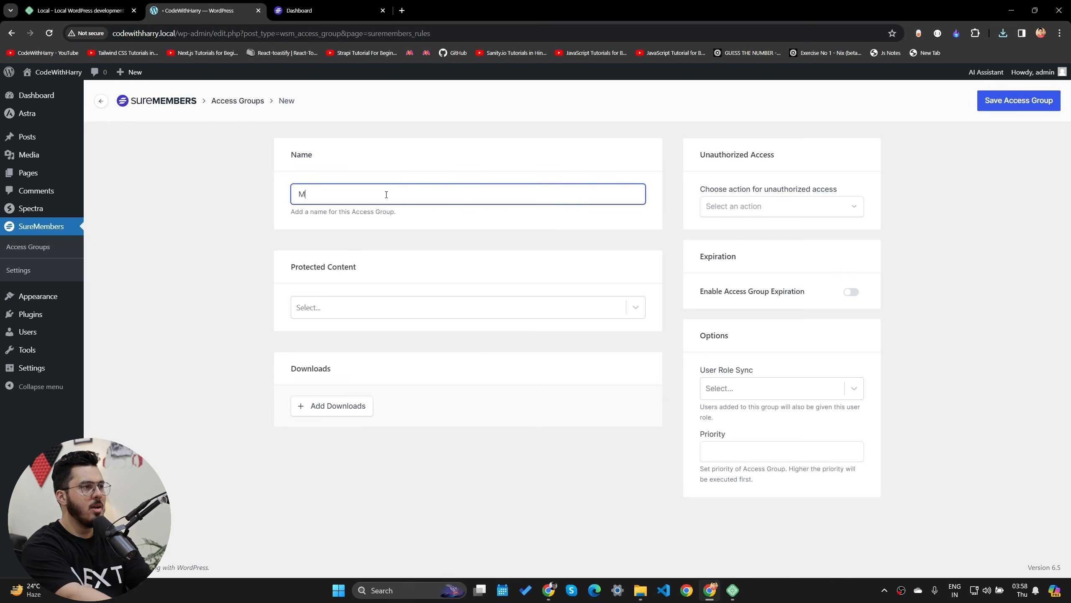
type("Members")
key("Tab")
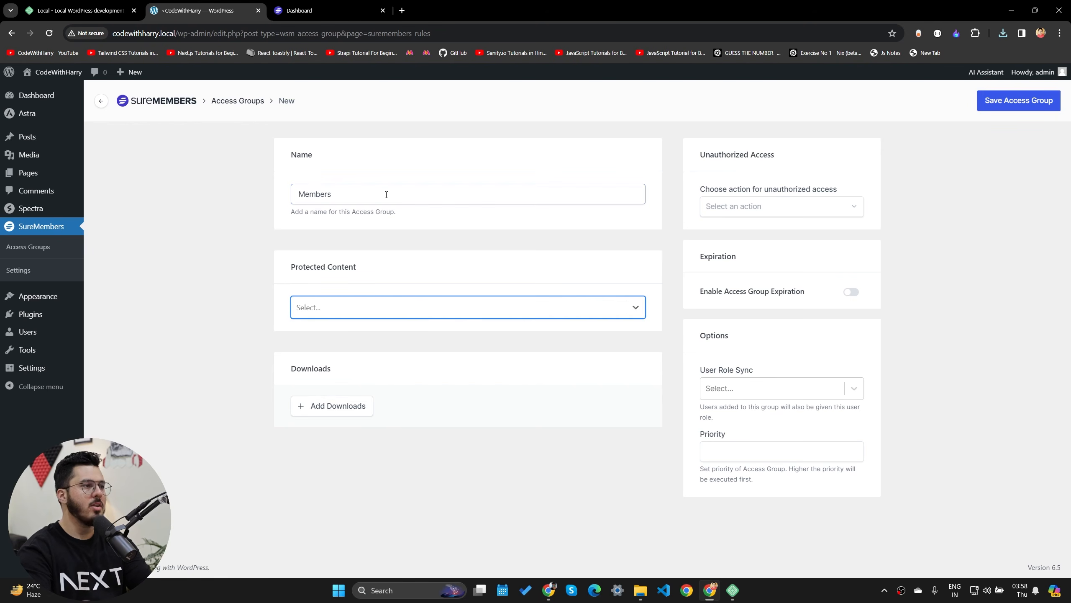
left_click(390, 306)
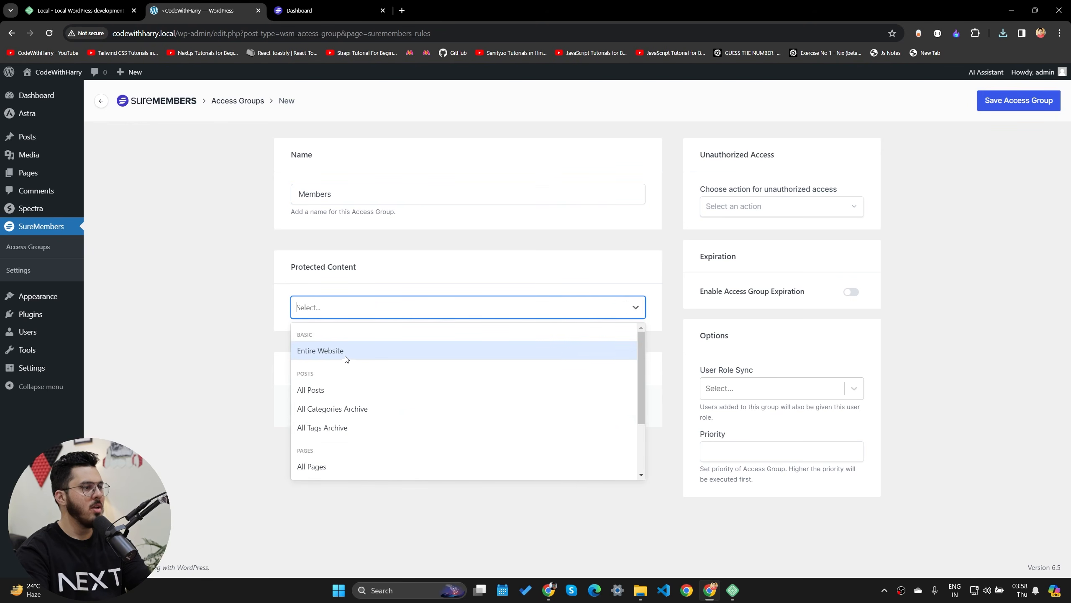
scroll(350, 430, "down", 2)
left_click(350, 426)
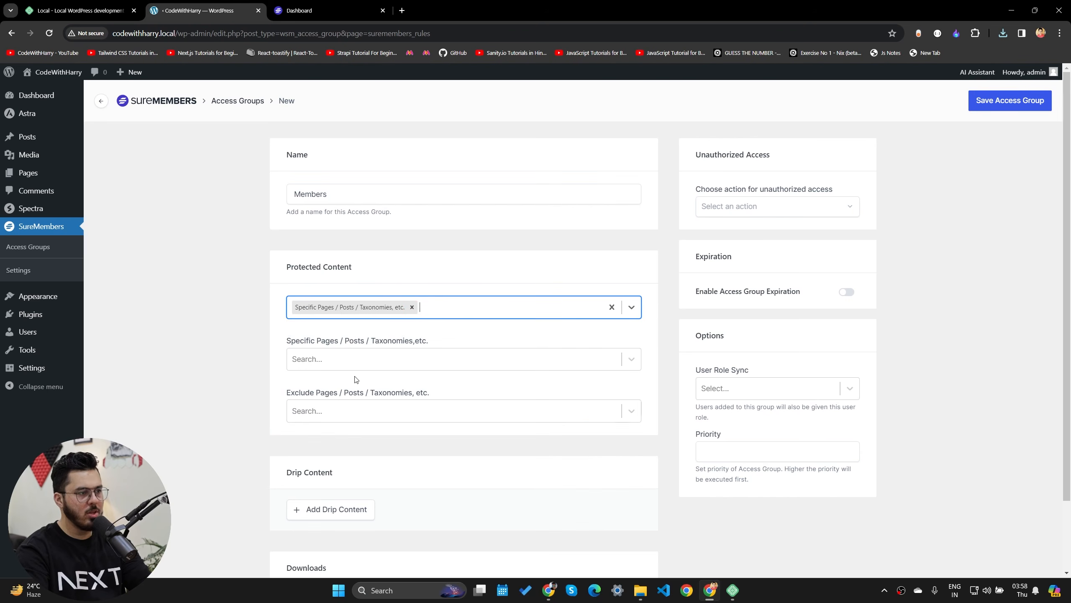
- Search 'python' to protect the Python tutorial post, then open the Add Downloads media picker
left_click(343, 357)
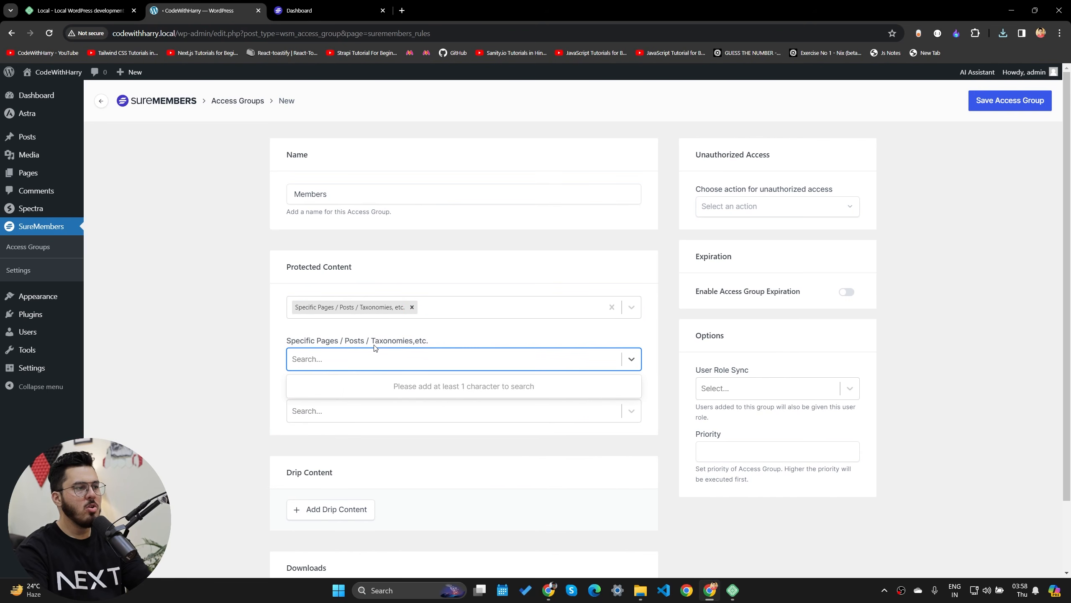
type("python")
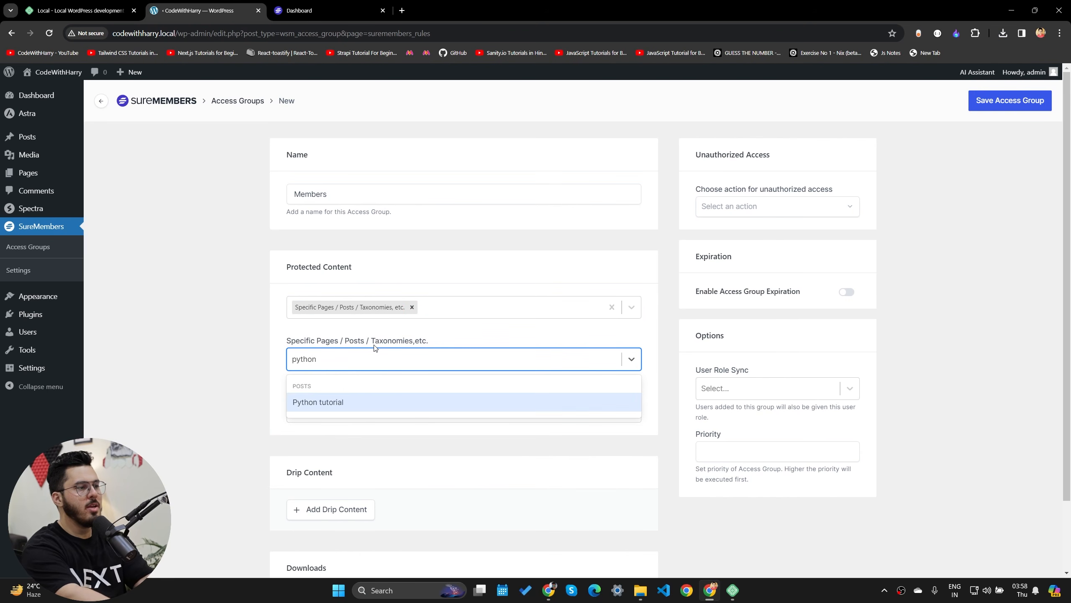
left_click(337, 401)
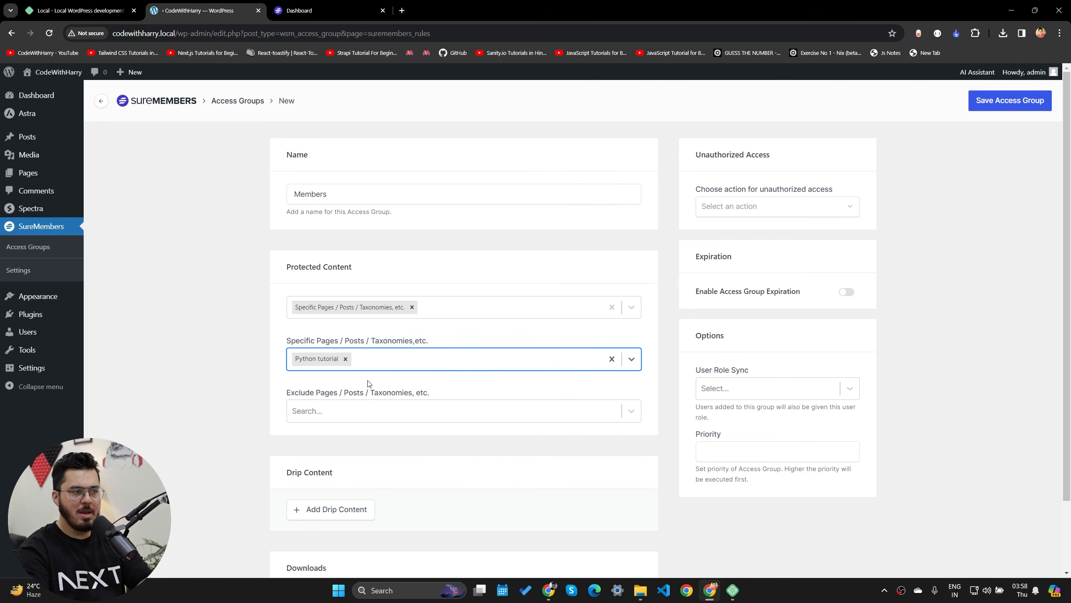
scroll(471, 472, "down", 2)
left_click(346, 520)
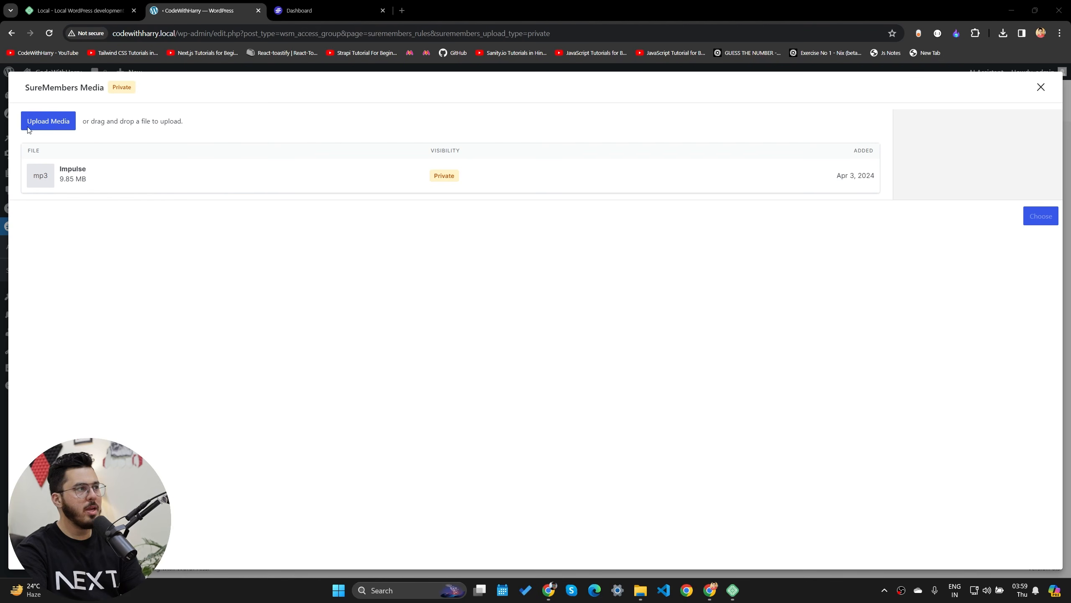
- Add the private Impulse mp3 as a download in the Members access group and try saving
left_click(1042, 88)
scroll(389, 341, "up", 2)
scroll(389, 341, "down", 2)
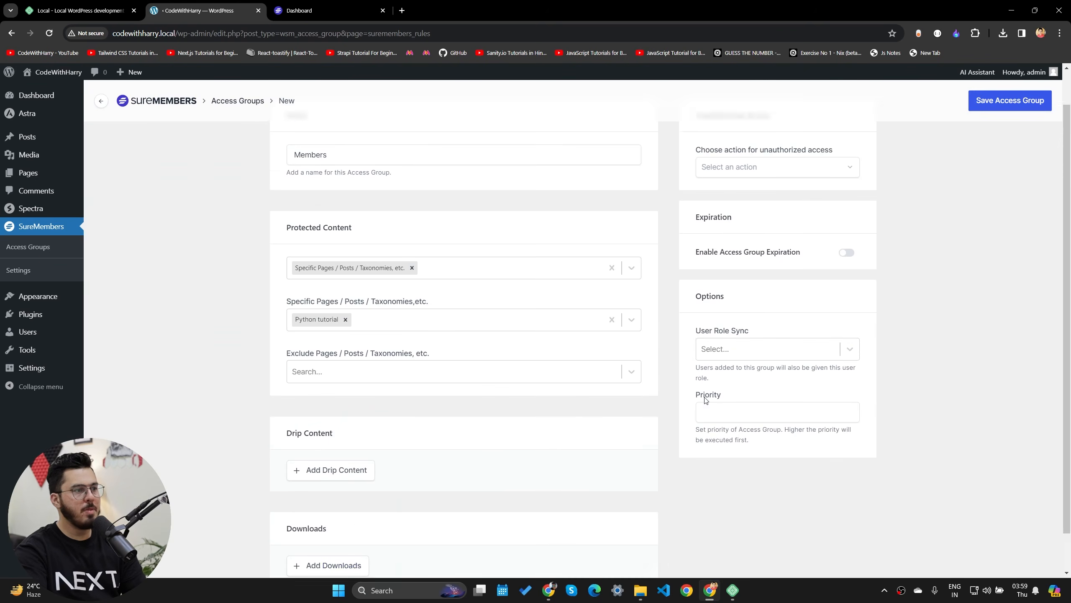
left_click(326, 524)
left_click(122, 173)
left_click(1038, 217)
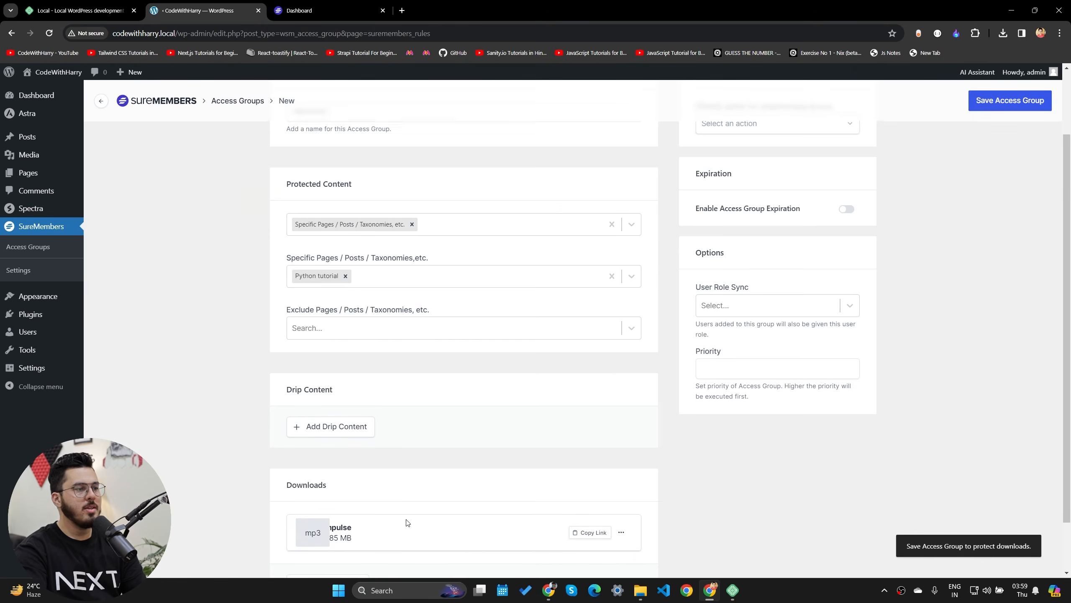
scroll(392, 464, "up", 3)
scroll(385, 450, "down", 3)
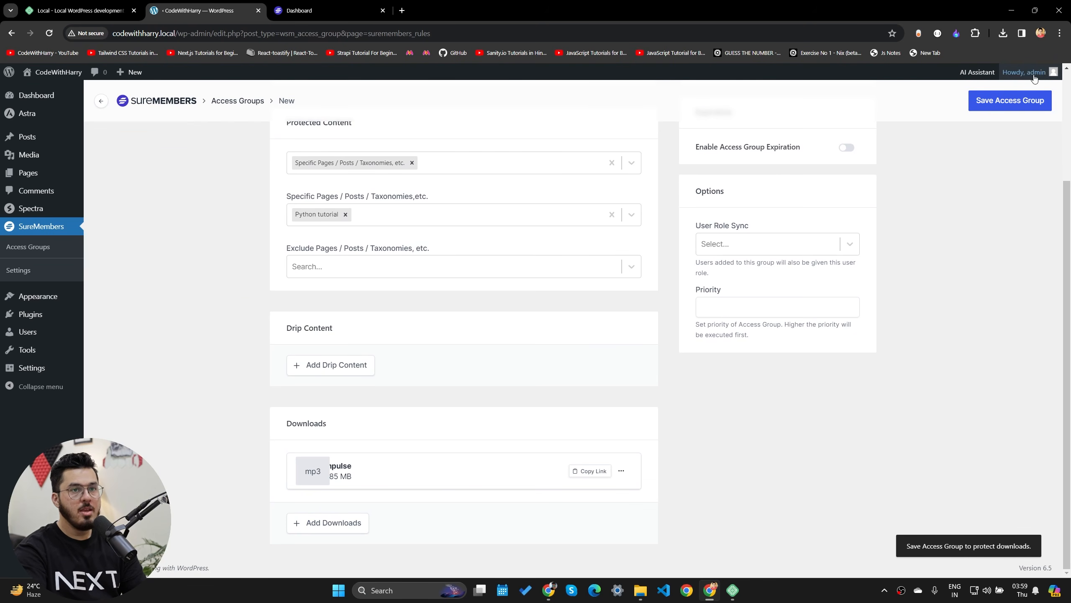
left_click(1013, 100)
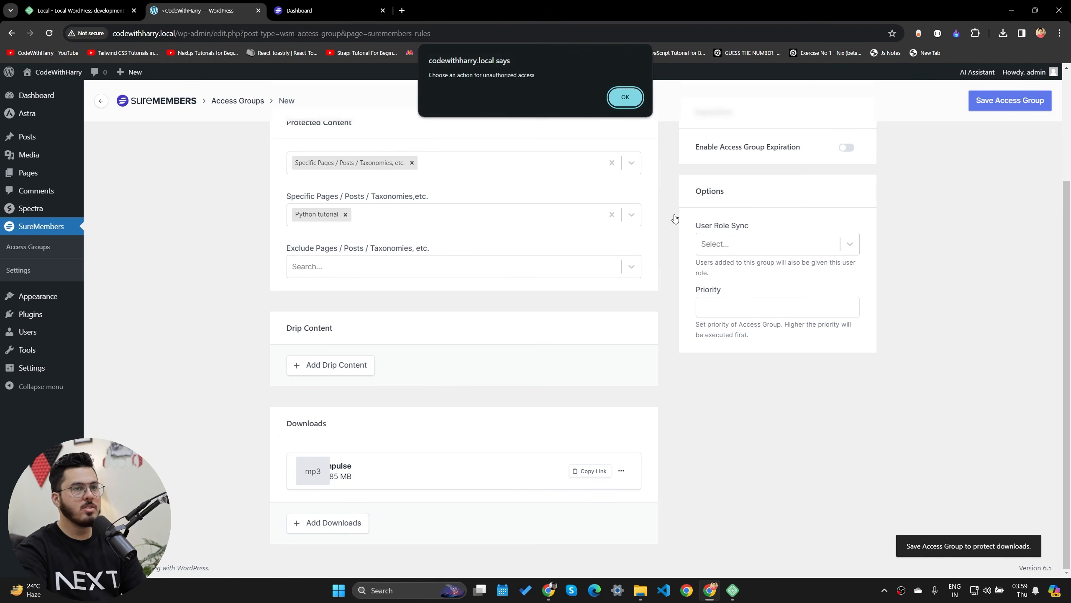
- Show unauthorized visitors the message 'Please purchase our membership'
left_click(623, 100)
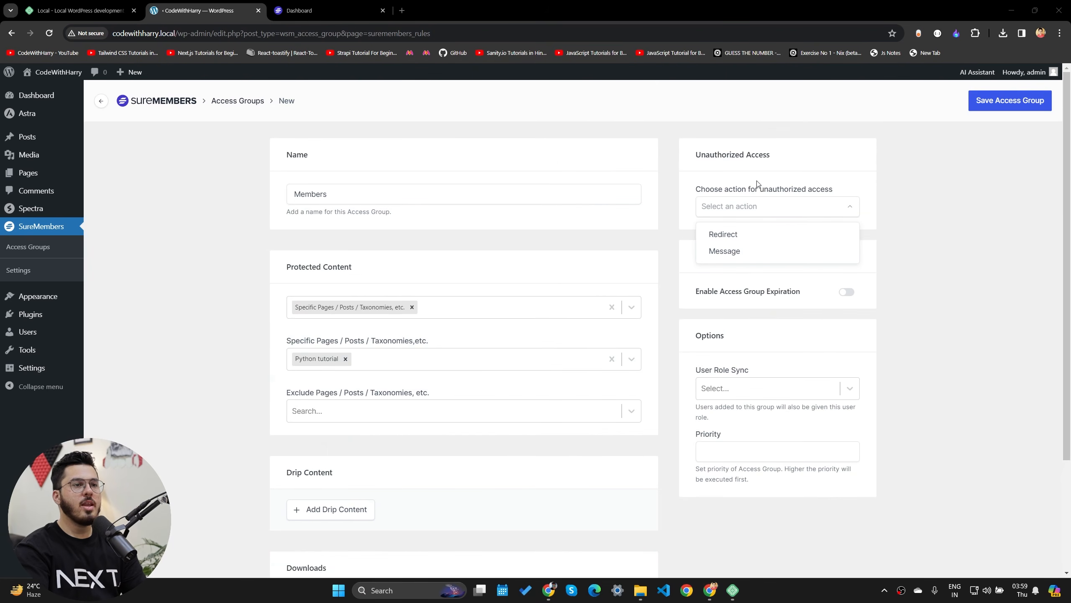
left_click(730, 251)
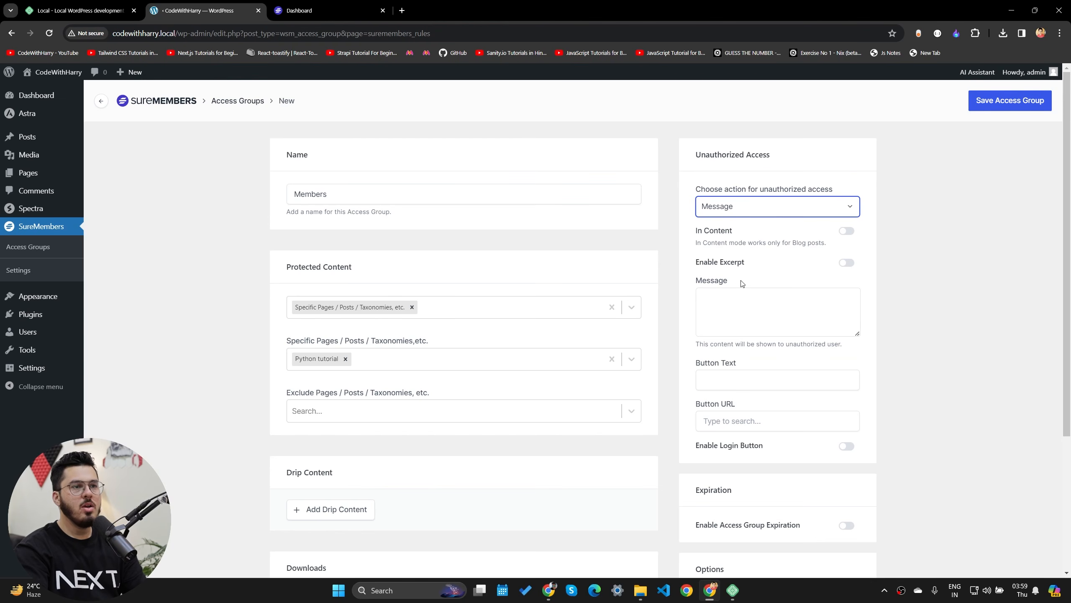
left_click(755, 314)
type("Please purchase our membership")
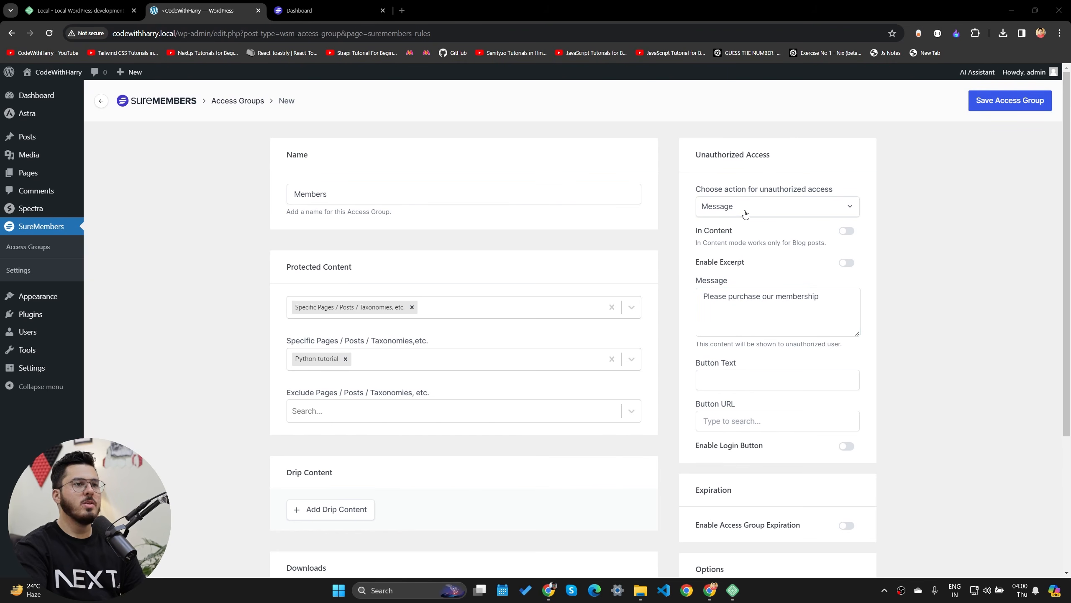
left_click(836, 300)
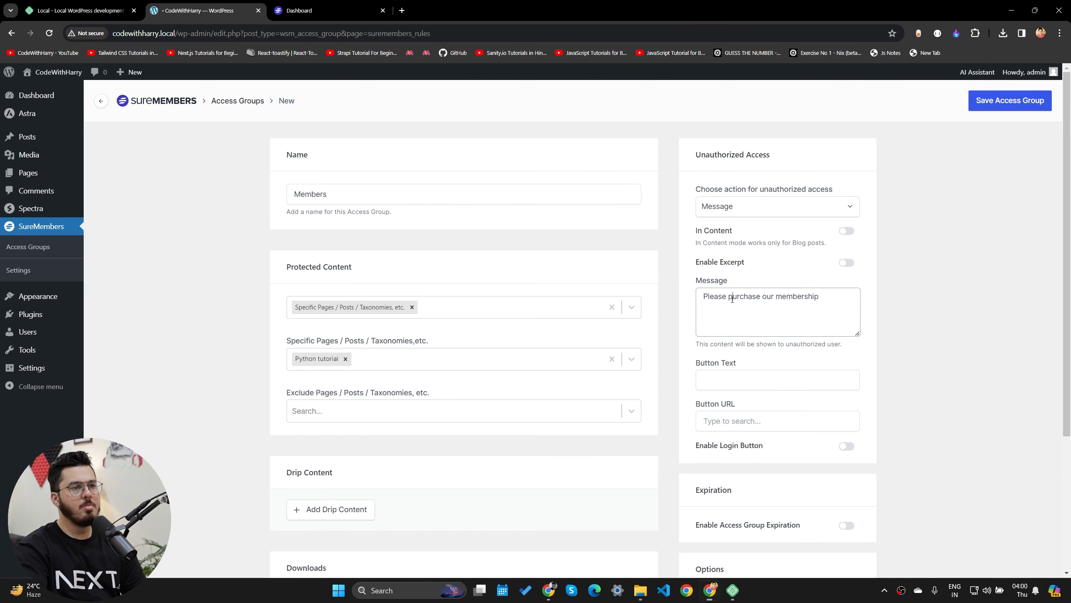
left_click_drag(824, 296, 676, 311)
- Add a 'Purchase' button whose URL links to the About page
left_click(756, 382)
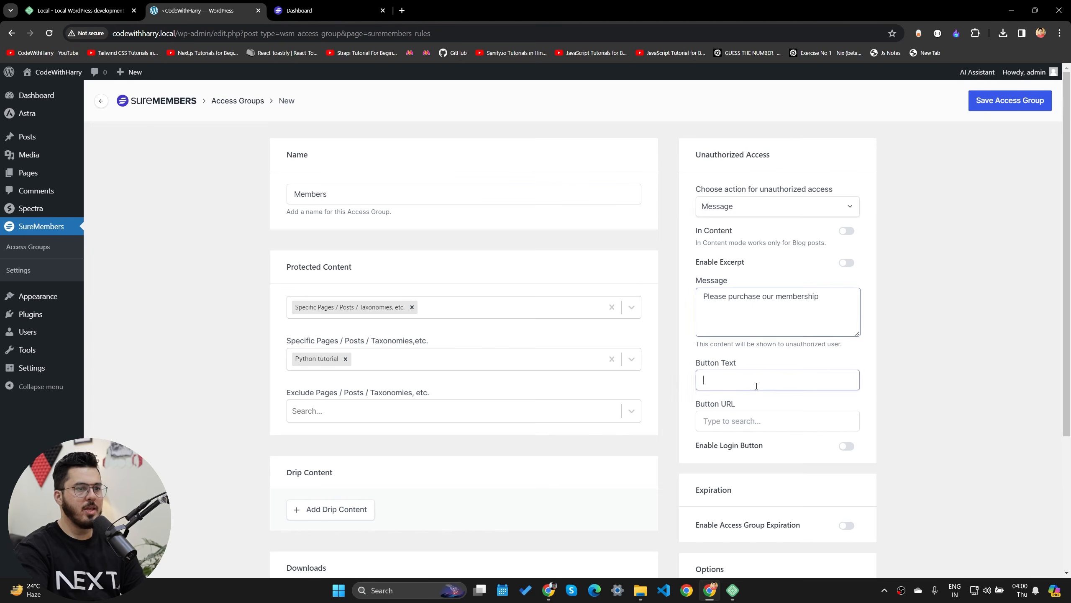
type("Purchase")
key("Tab")
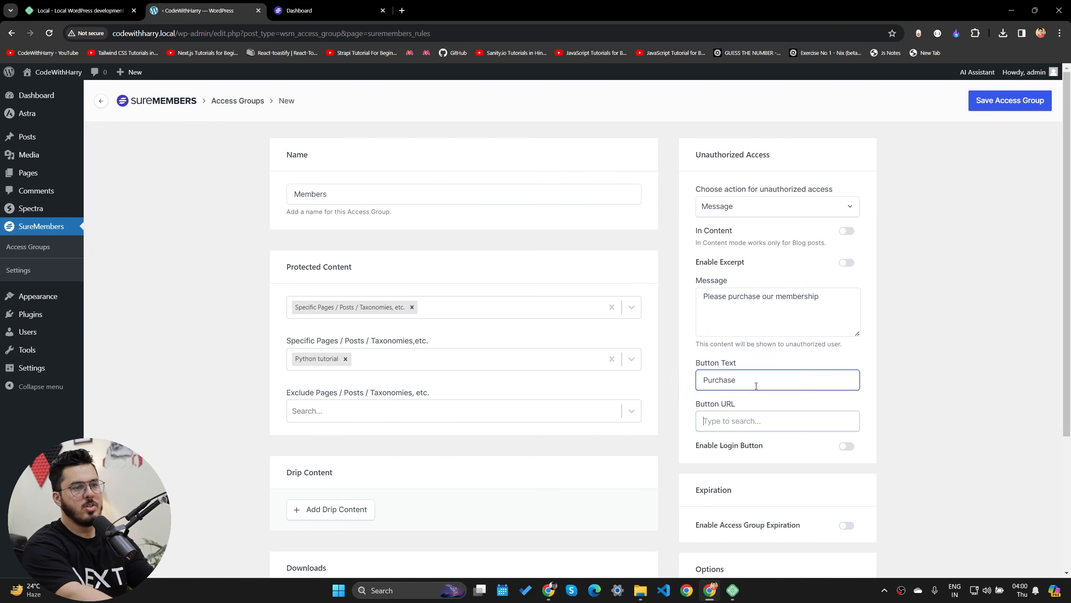
scroll(743, 420, "down", 2)
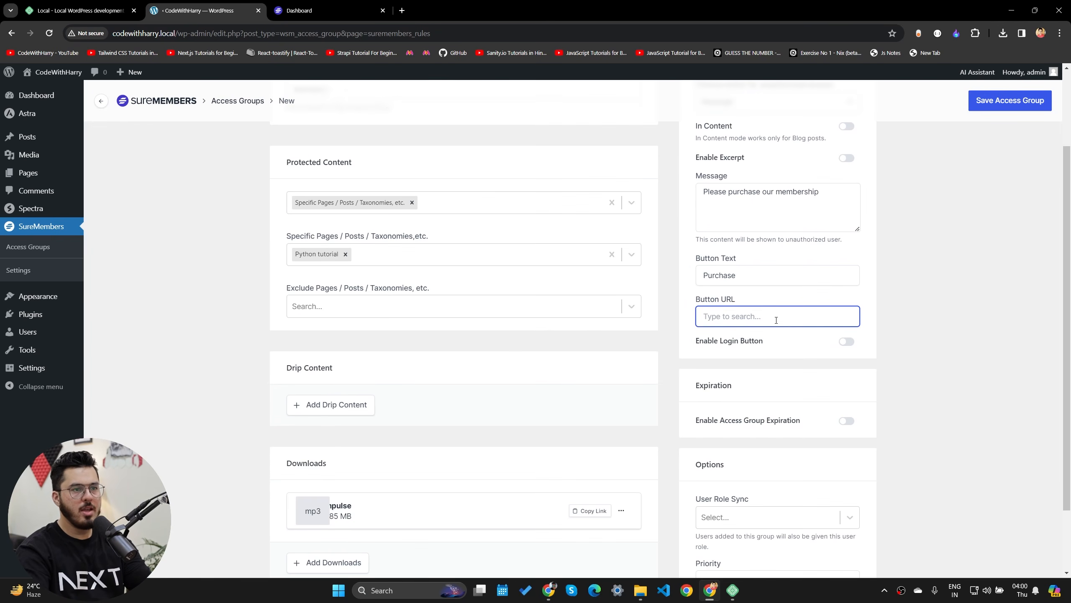
type("P")
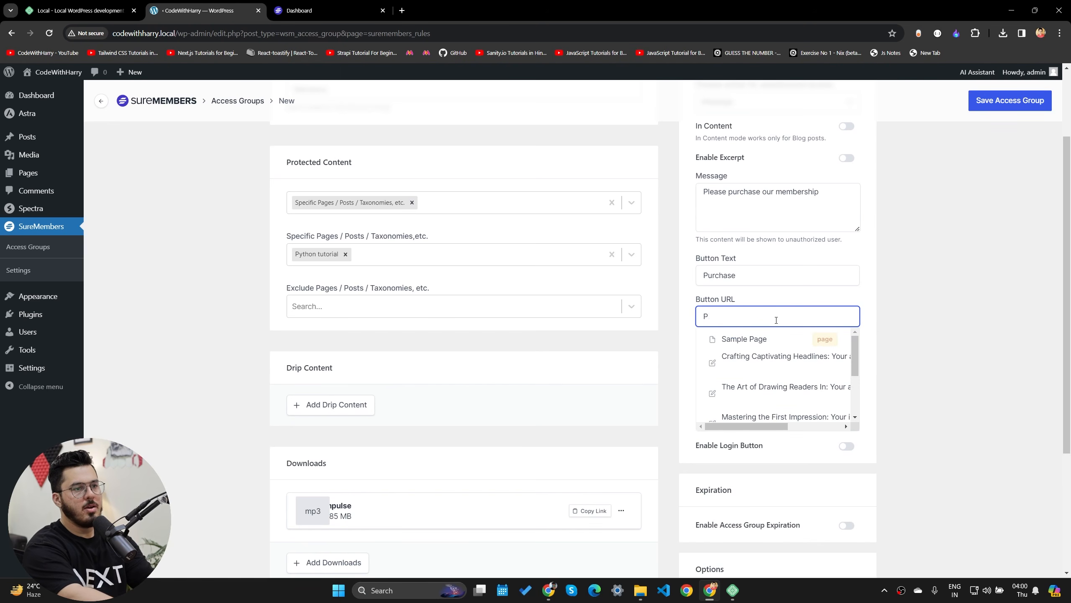
type("https")
key("BackSpace")
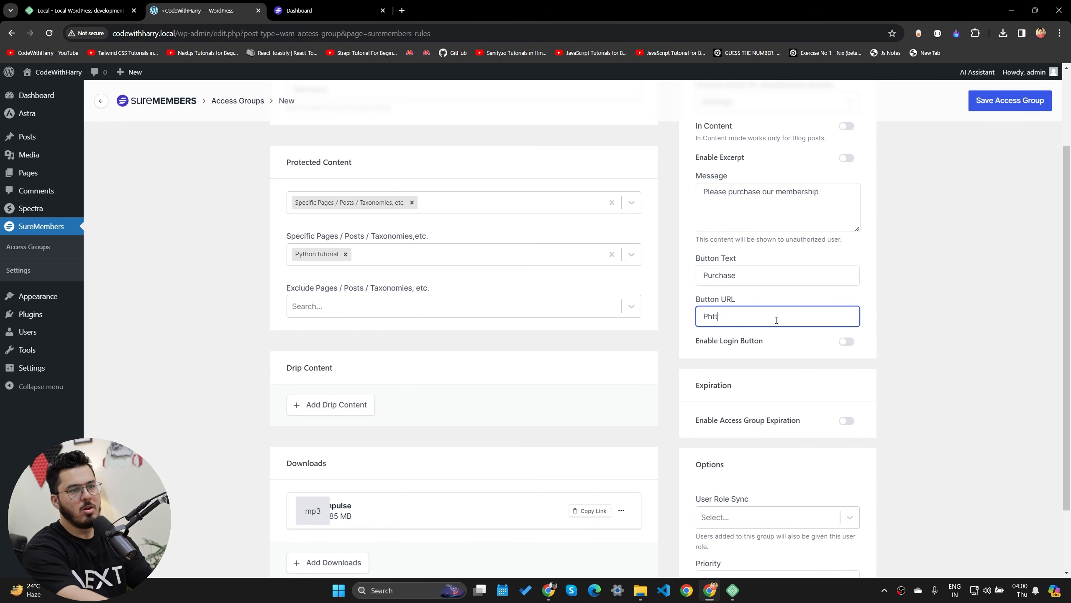
key("BackSpace")
key("BackSpace")
left_click(757, 328)
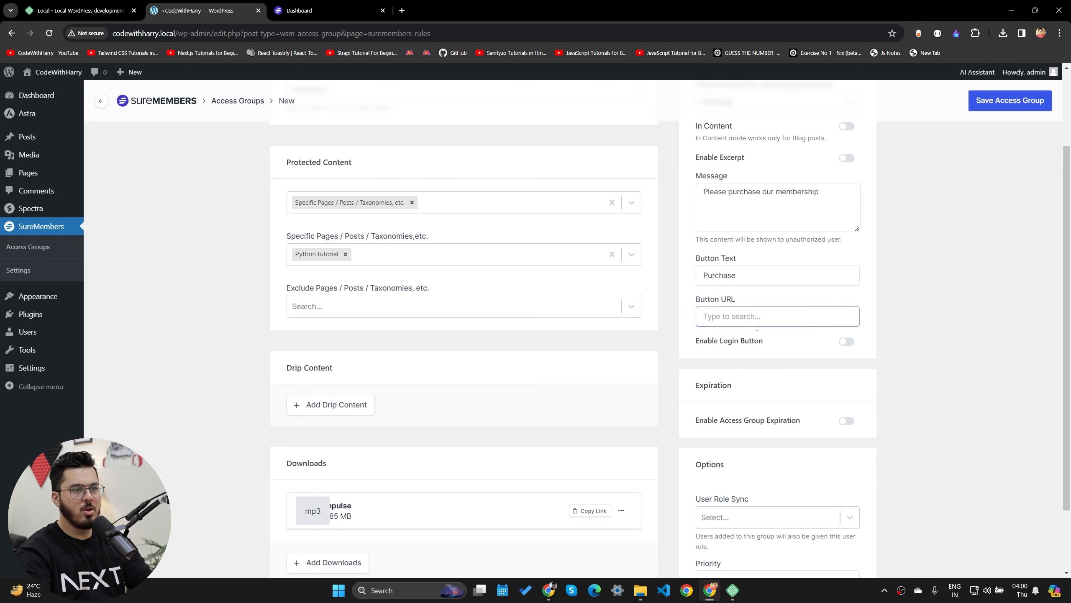
left_click(774, 315)
type("about")
left_click(755, 343)
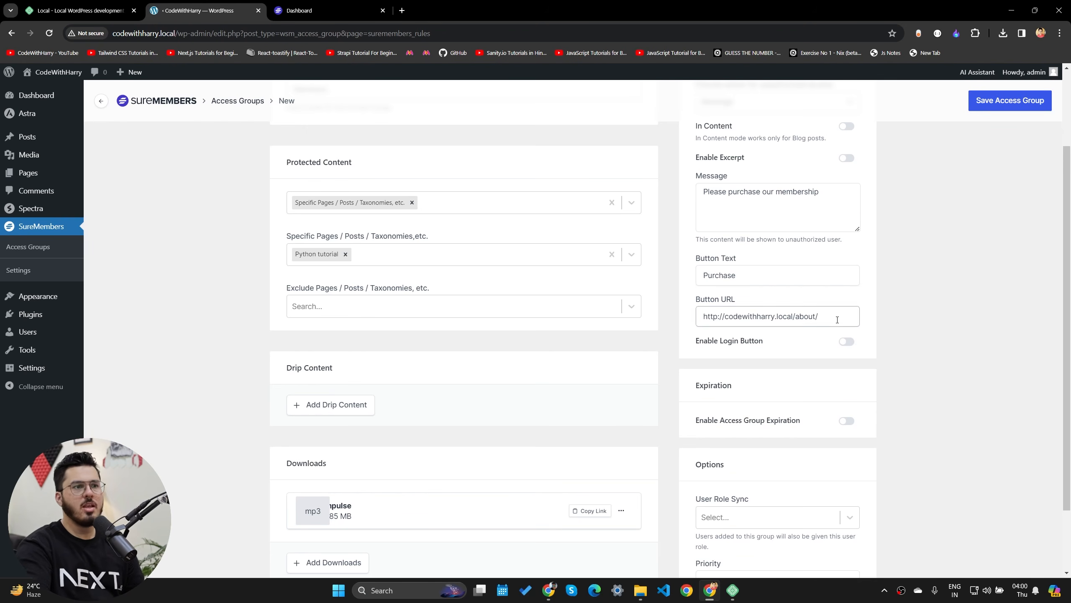
- Save the Members access group and return to the access groups list
left_click(1029, 96)
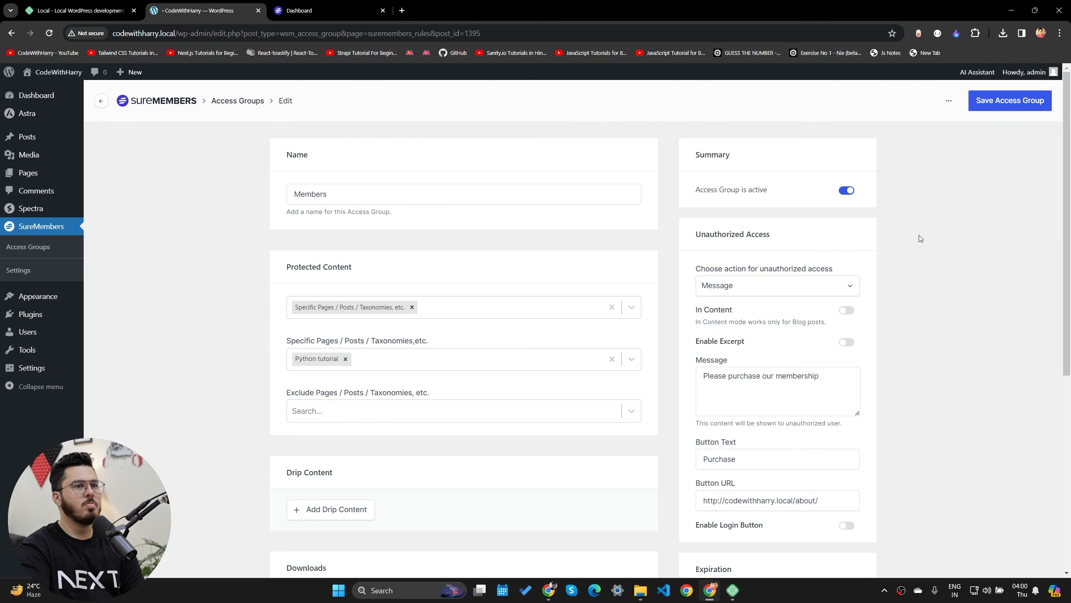
scroll(912, 388, "down", 6)
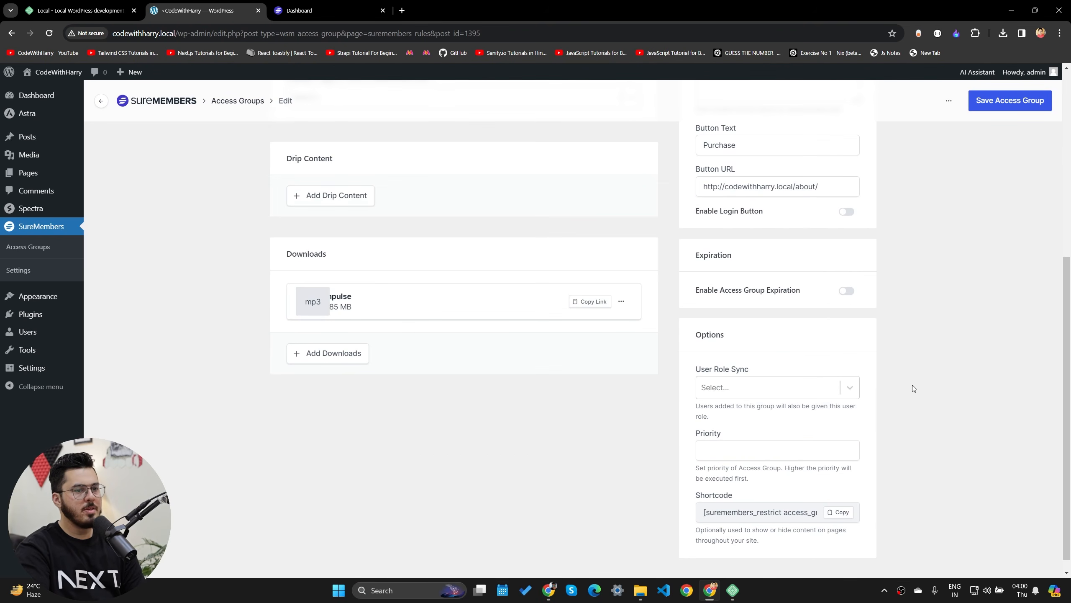
scroll(913, 386, "down", 1)
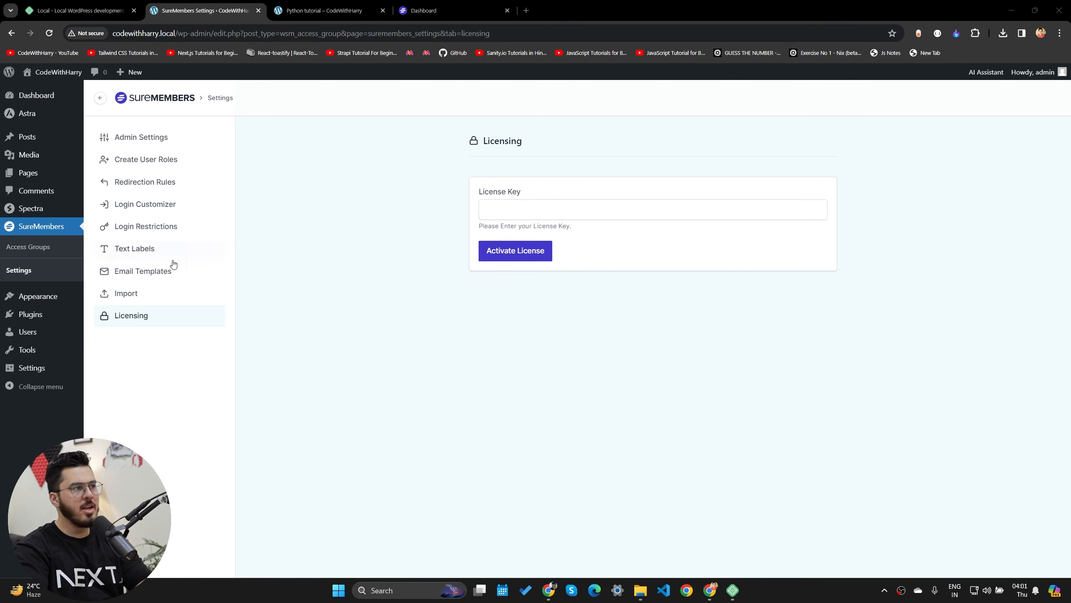
left_click(9, 227)
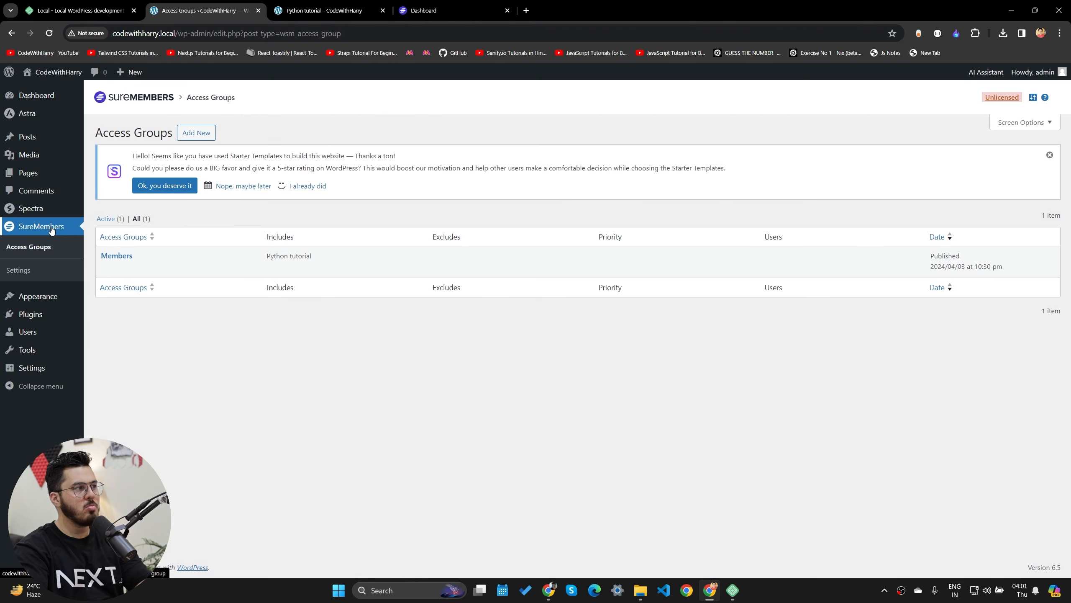
- Activate the SureMembers license in its Licensing settings, then return to the access groups
left_click(1002, 99)
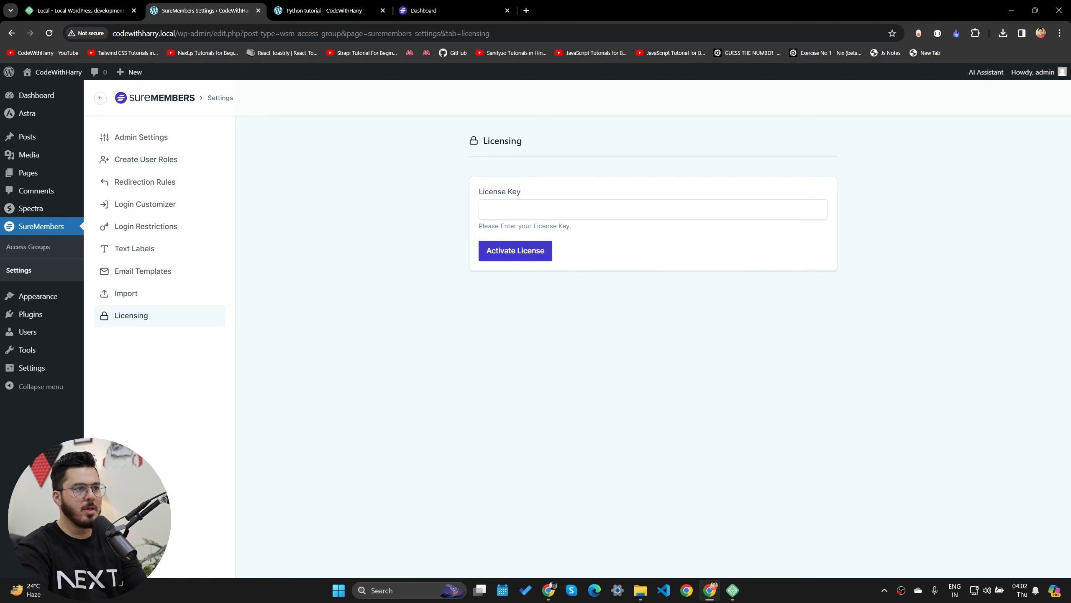
left_click_drag(479, 195, 615, 193)
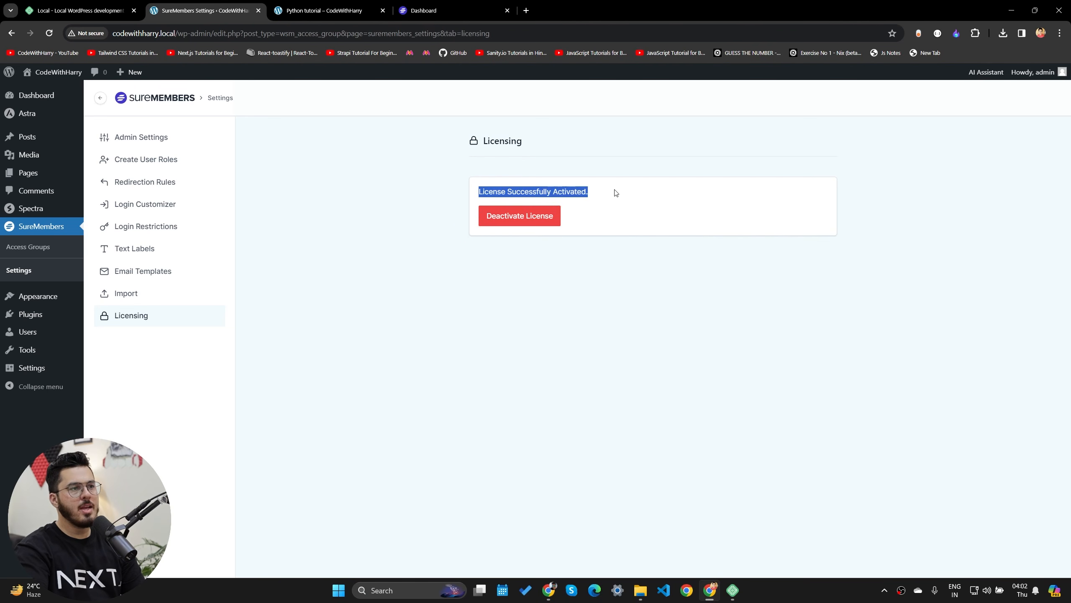
left_click(612, 197)
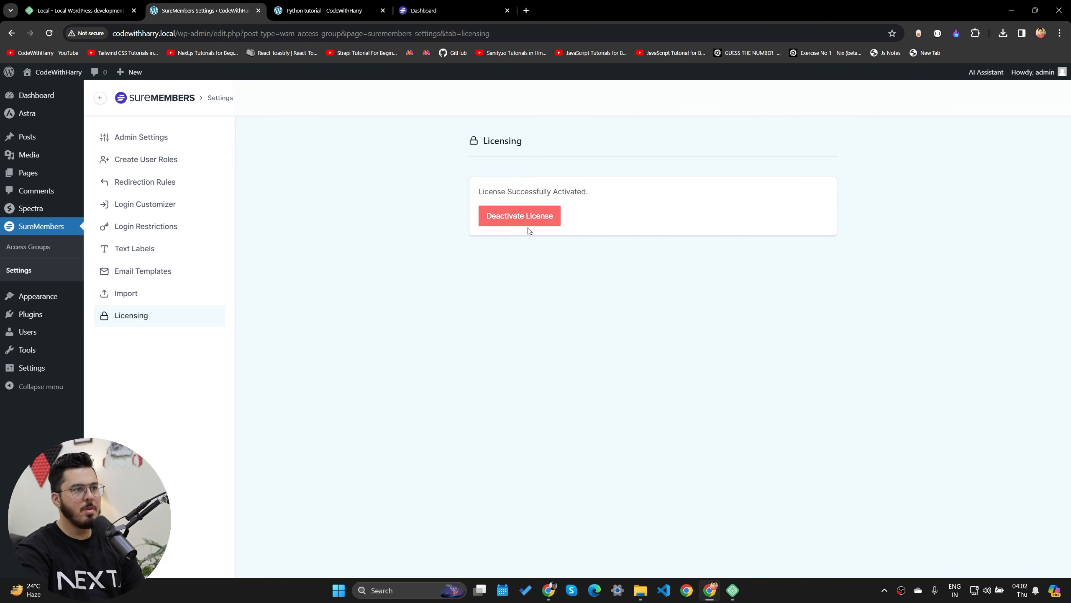
left_click(72, 249)
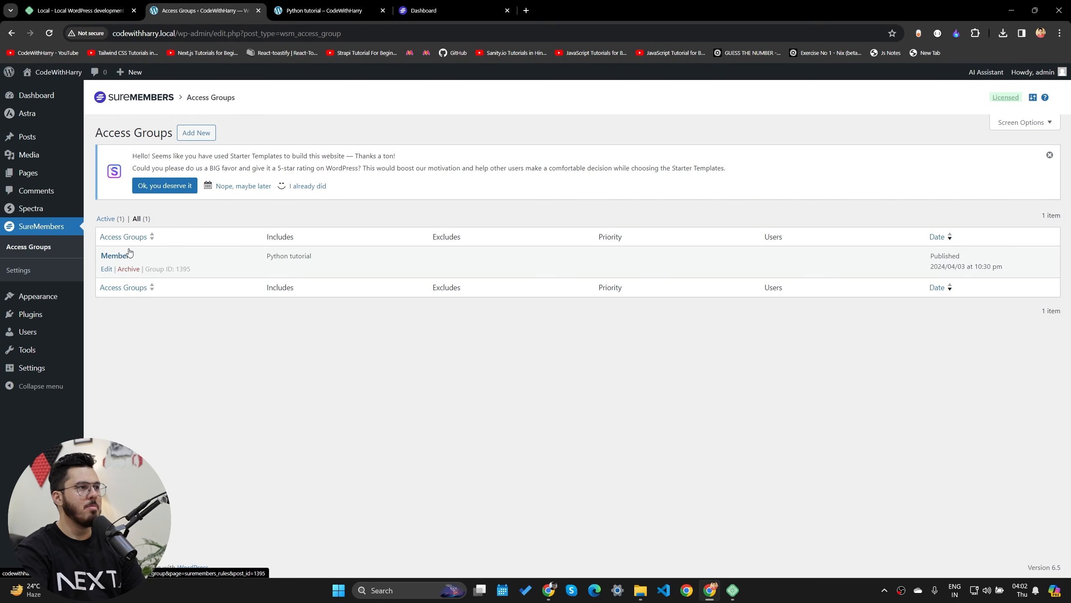
- Check the Members access group, then go to the installed Plugins page
left_click(117, 256)
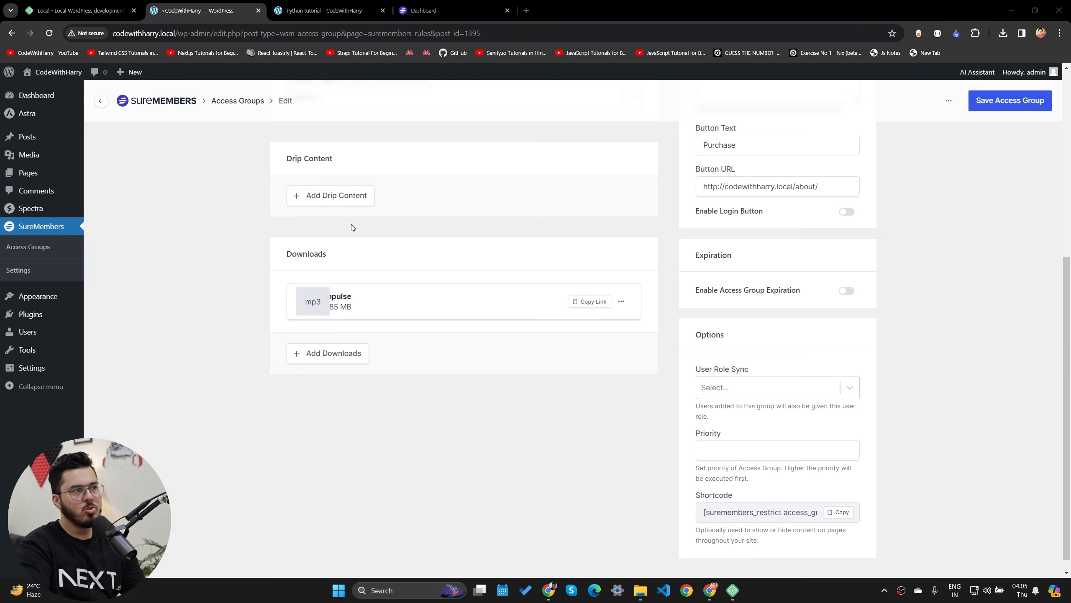
scroll(353, 228, "up", 7)
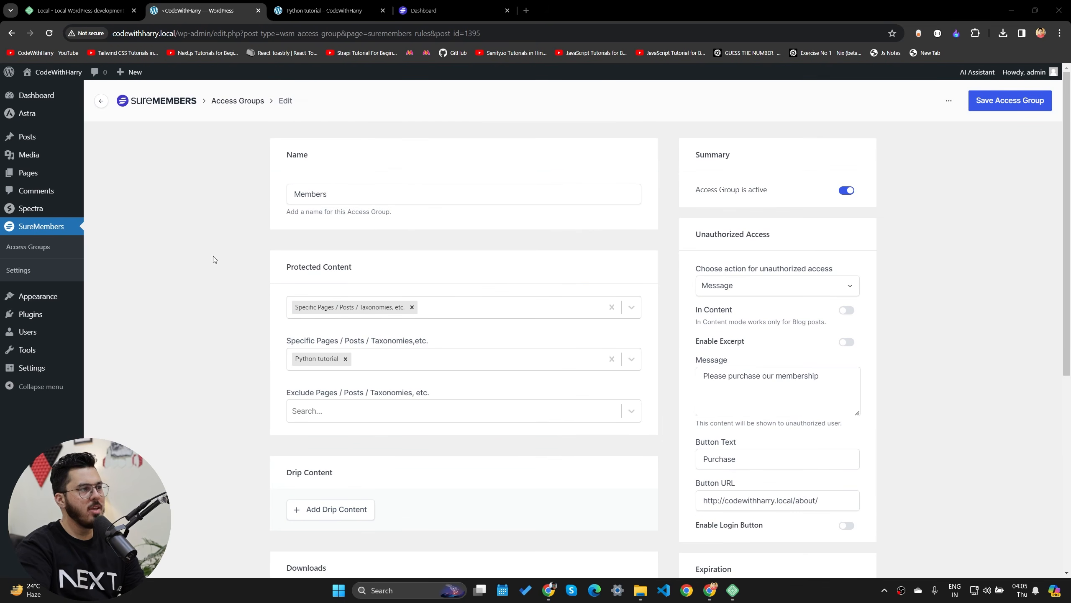
left_click(245, 103)
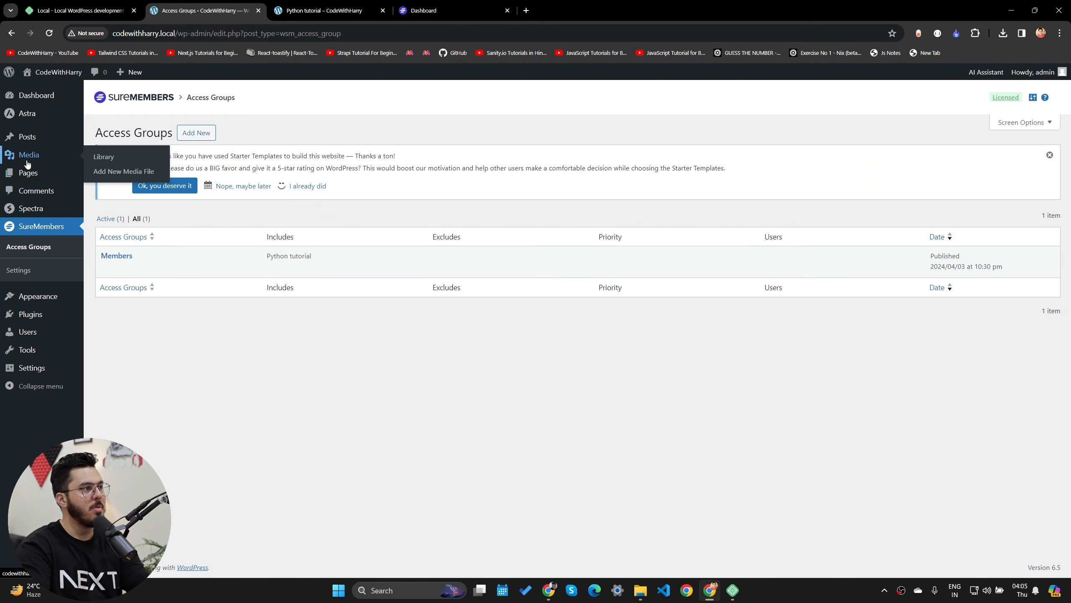
mouse_move(29, 139)
left_click(32, 314)
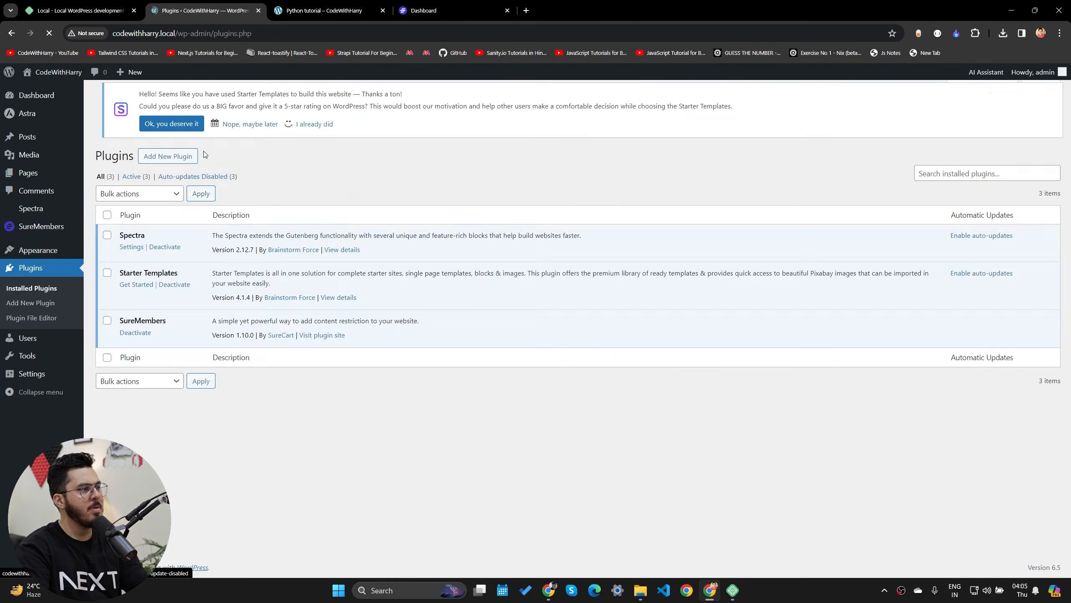
left_click(167, 99)
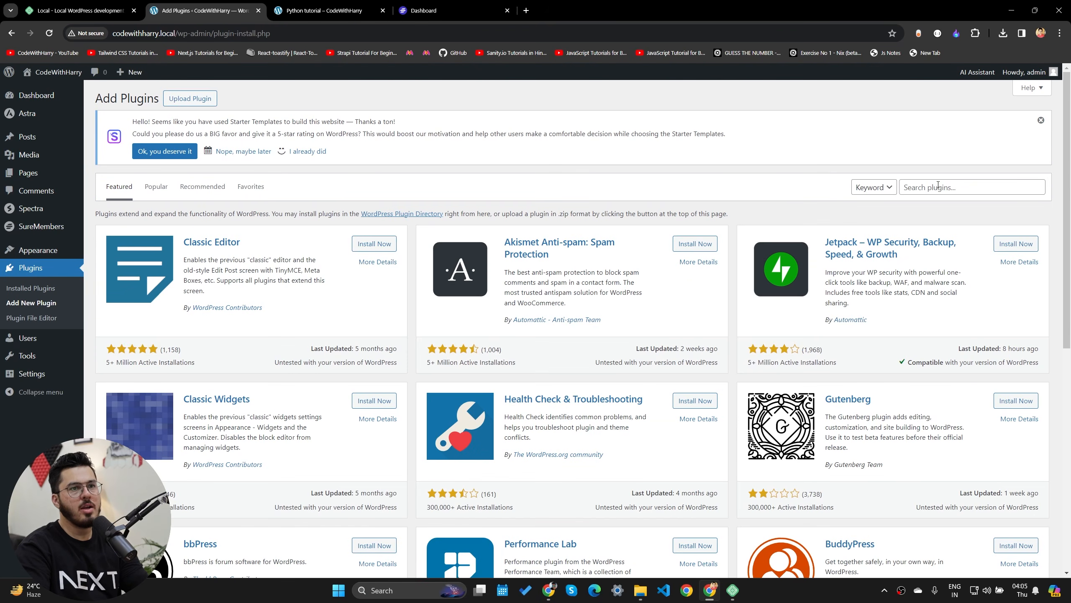
- Search for 'surecart', install and activate it, and begin creating a new store
left_click(938, 185)
type("surecar")
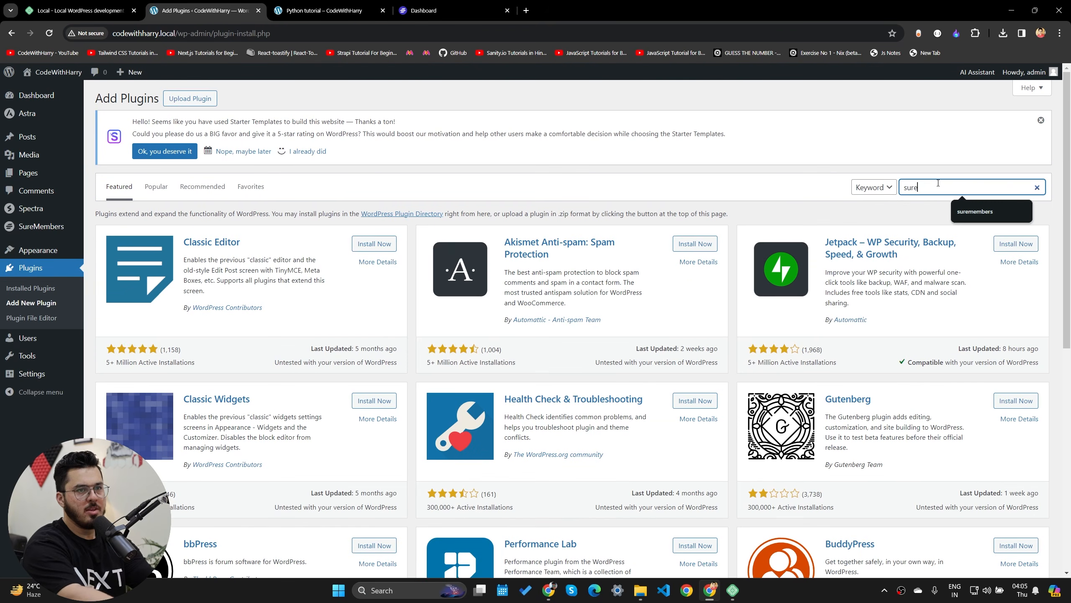
type("t")
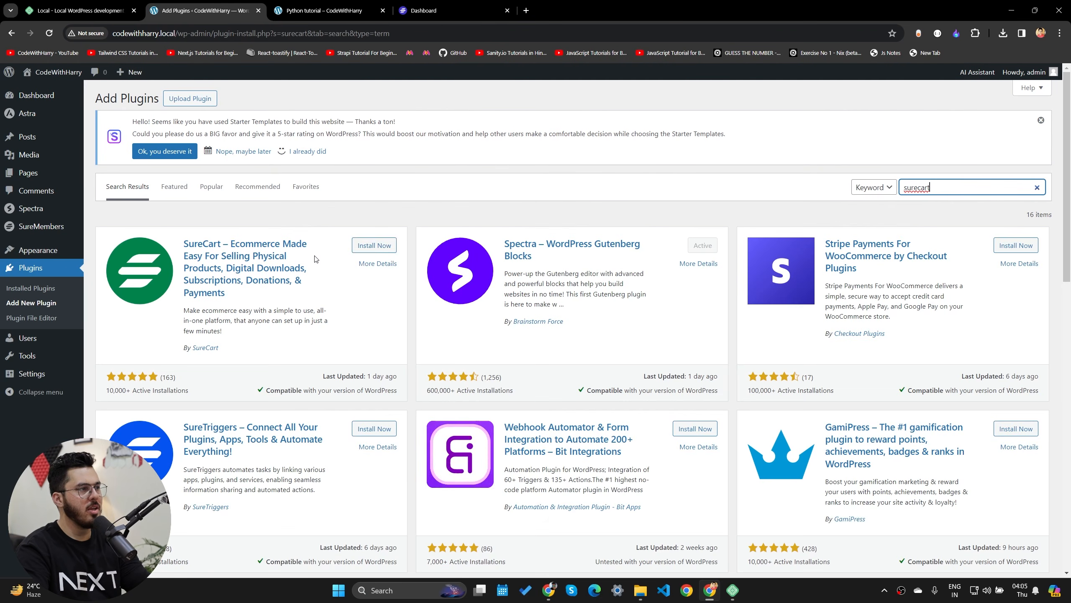
left_click(374, 244)
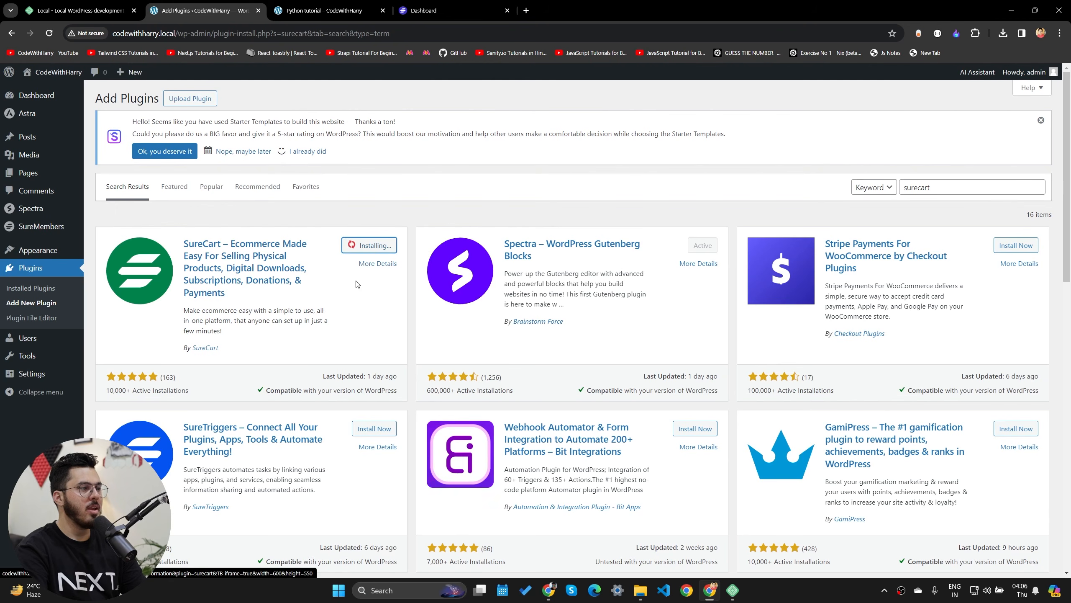
left_click(375, 248)
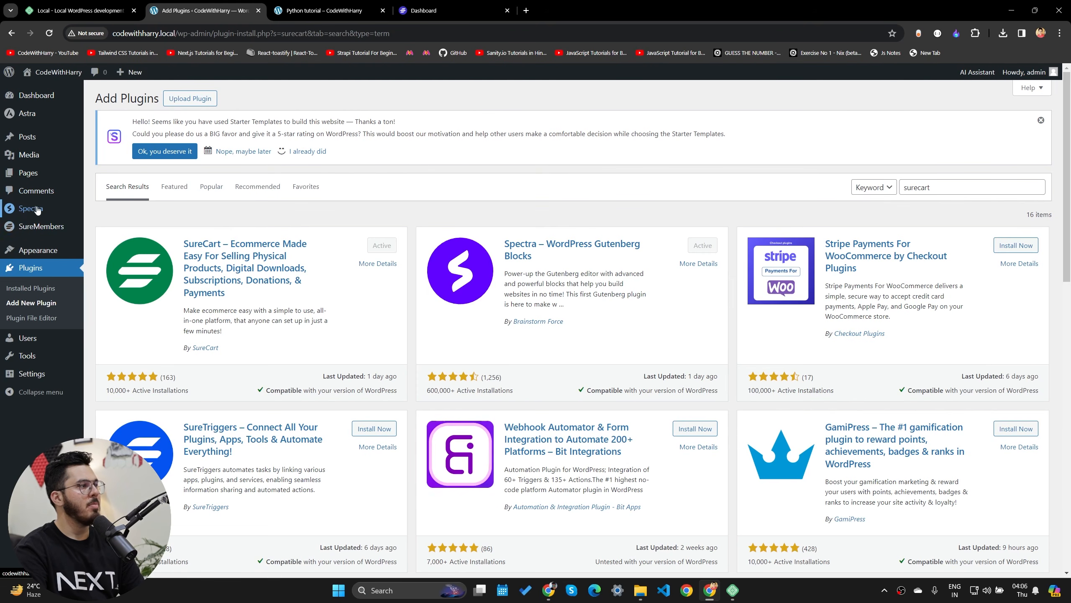
left_click(113, 249)
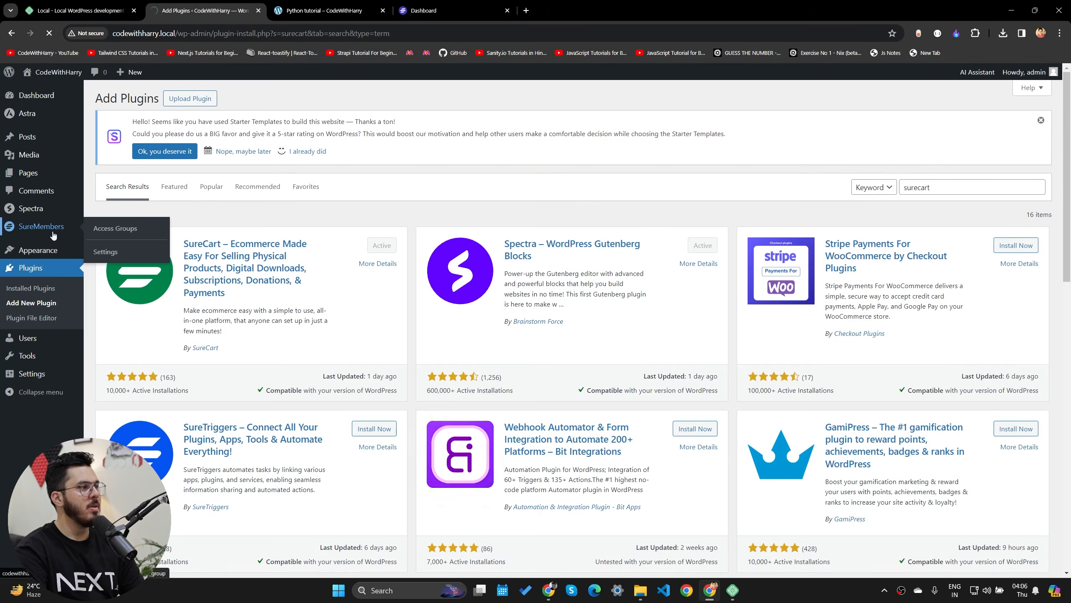
left_click(502, 370)
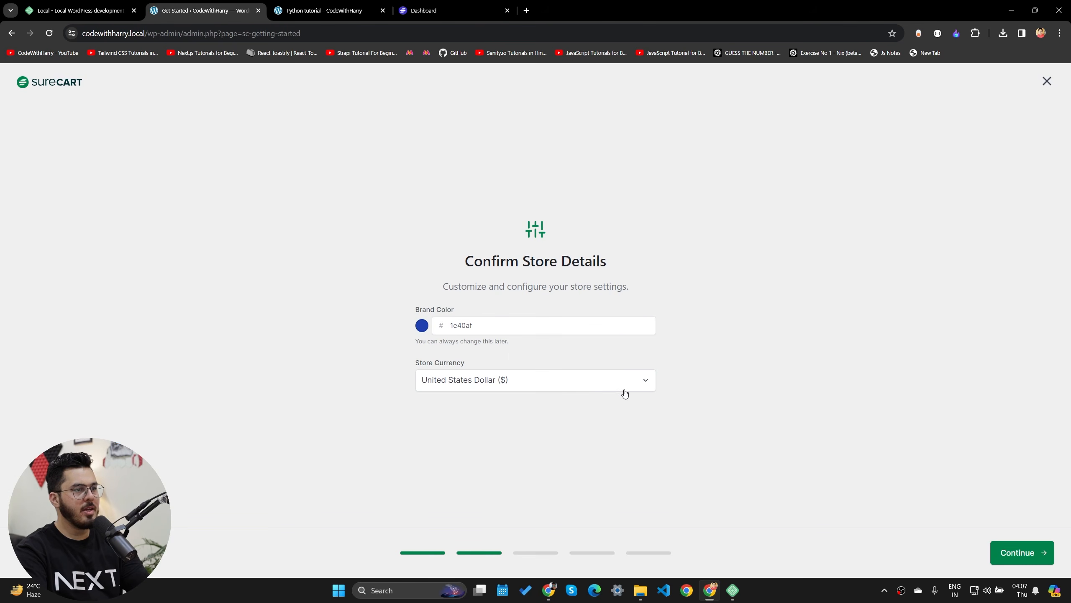
- Accept the default store details with US dollars, starting point and notification e-mail to build the store
left_click(1027, 558)
left_click(1027, 558)
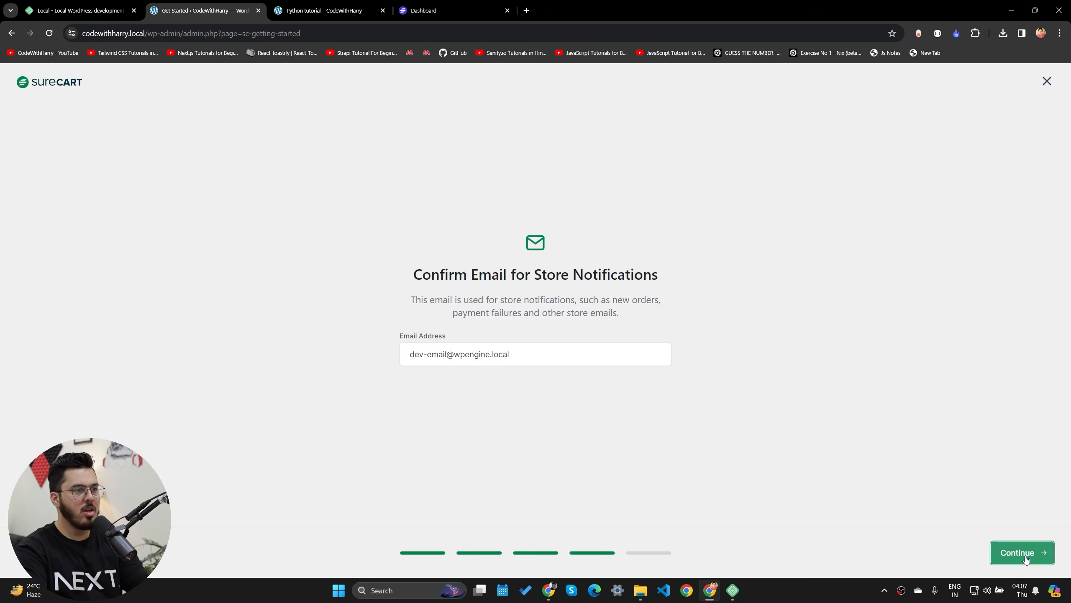
left_click(1026, 558)
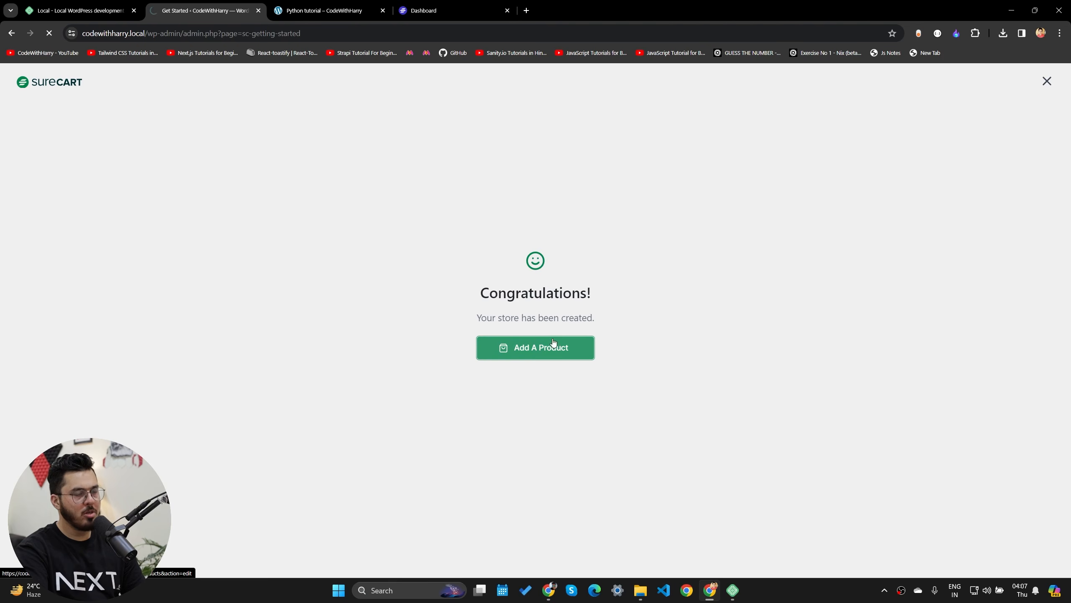
left_click(446, 401)
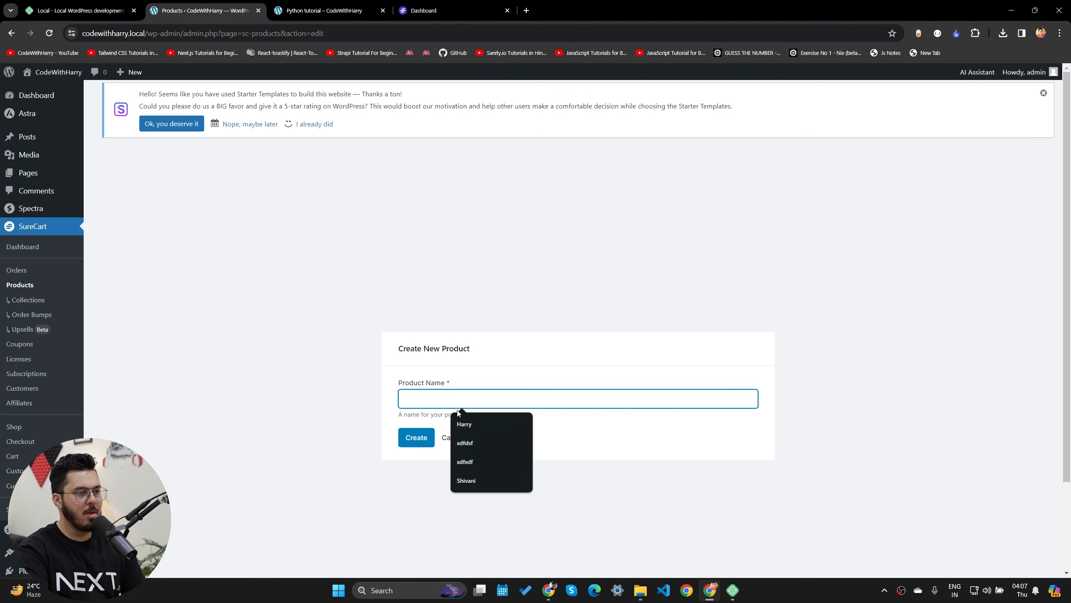
- Create a new SureCart product named 'ebook'
type("ebook")
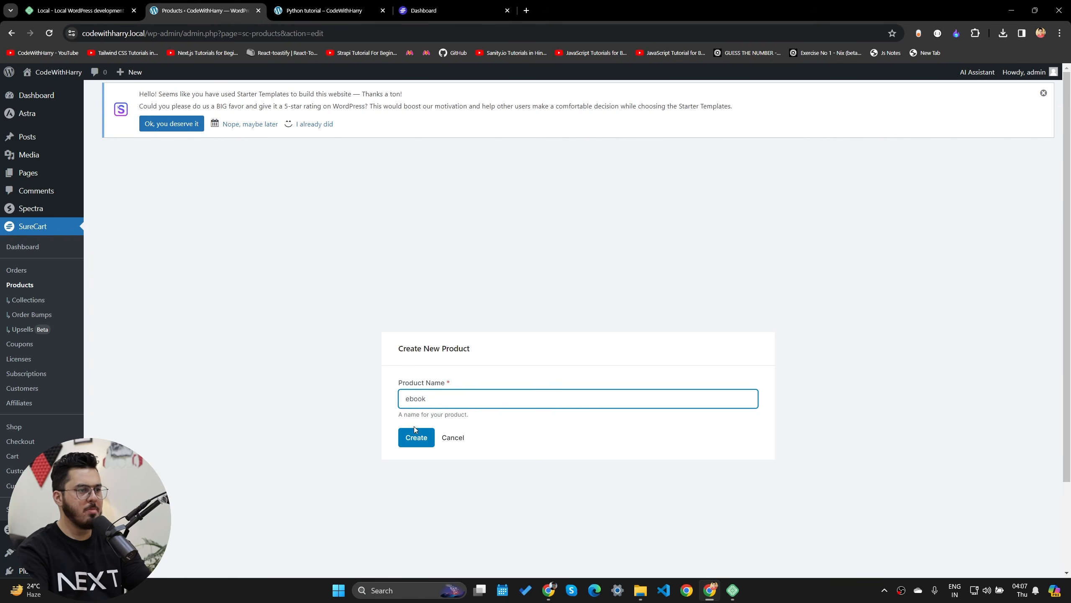
left_click(415, 433)
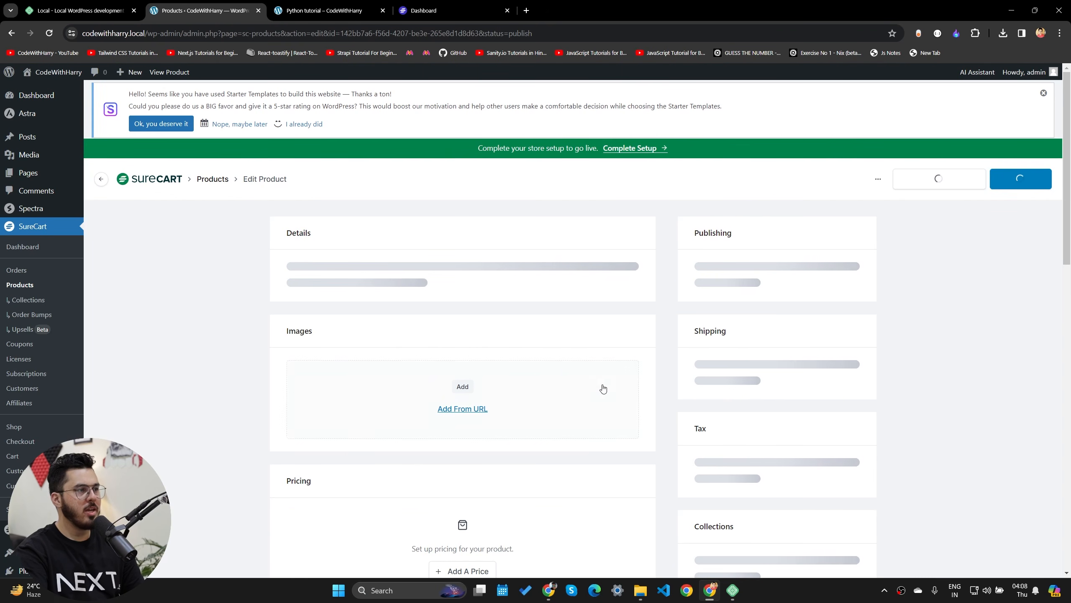
scroll(287, 459, "down", 1)
scroll(286, 460, "down", 4)
scroll(251, 411, "up", 3)
scroll(471, 379, "down", 2)
- Add a one-time price 'Buy Python Ebook' at $10, compared at $122
left_click(463, 406)
left_click(448, 270)
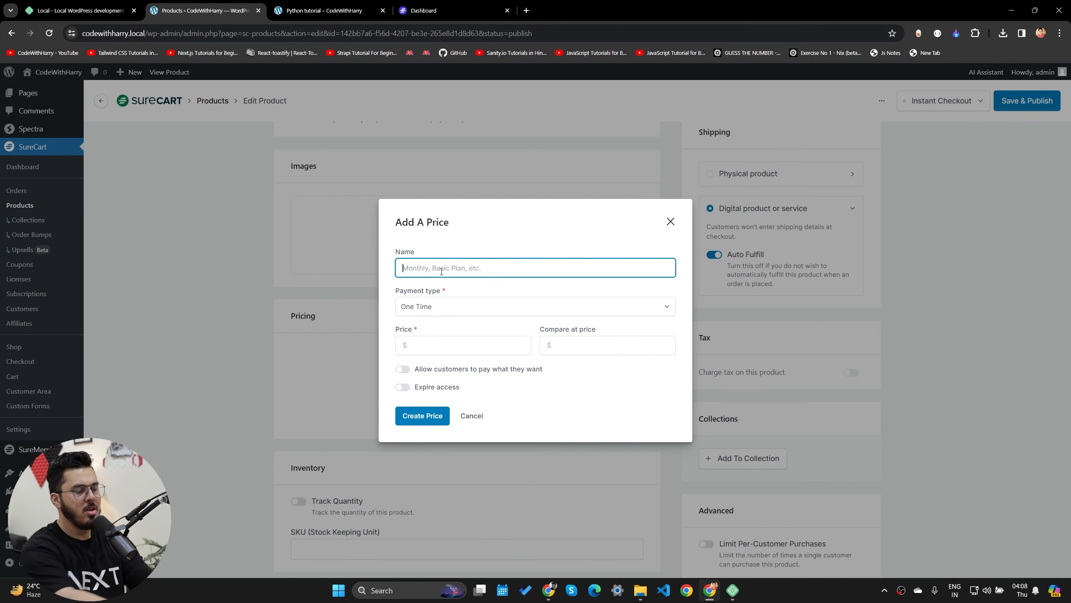
type("buy")
key("Tab")
key("Tab")
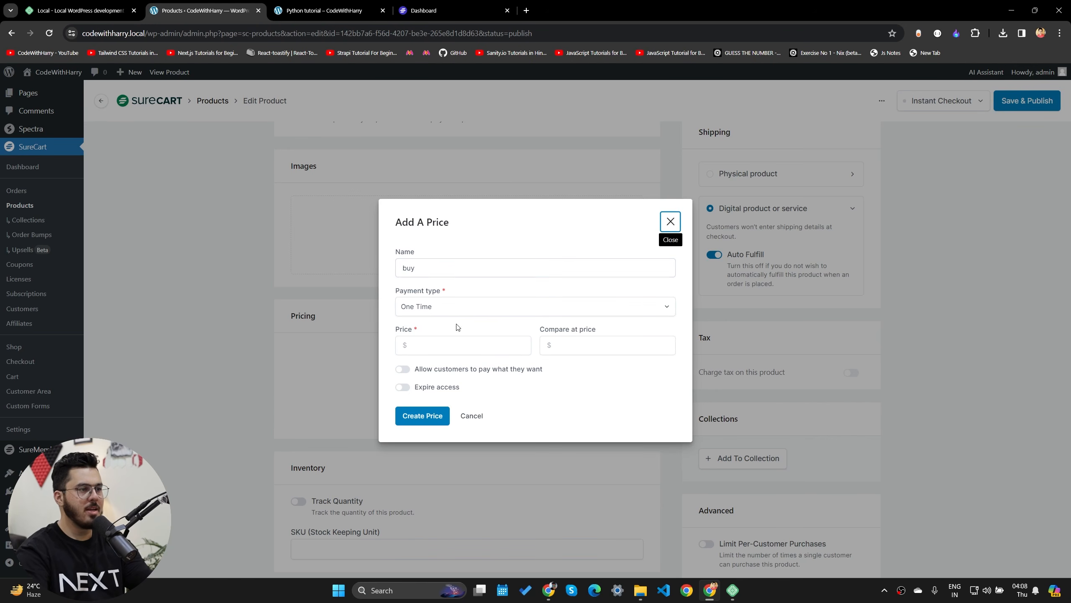
left_click_drag(438, 271, 271, 258)
type("Buy Py")
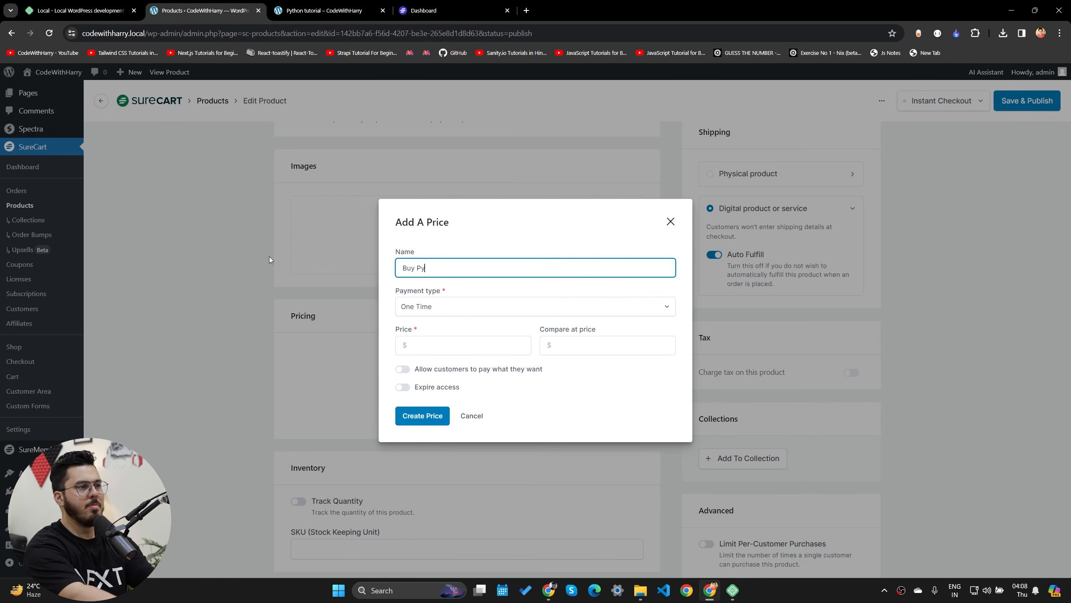
type("thon Ebook")
left_click(445, 345)
left_click(576, 345)
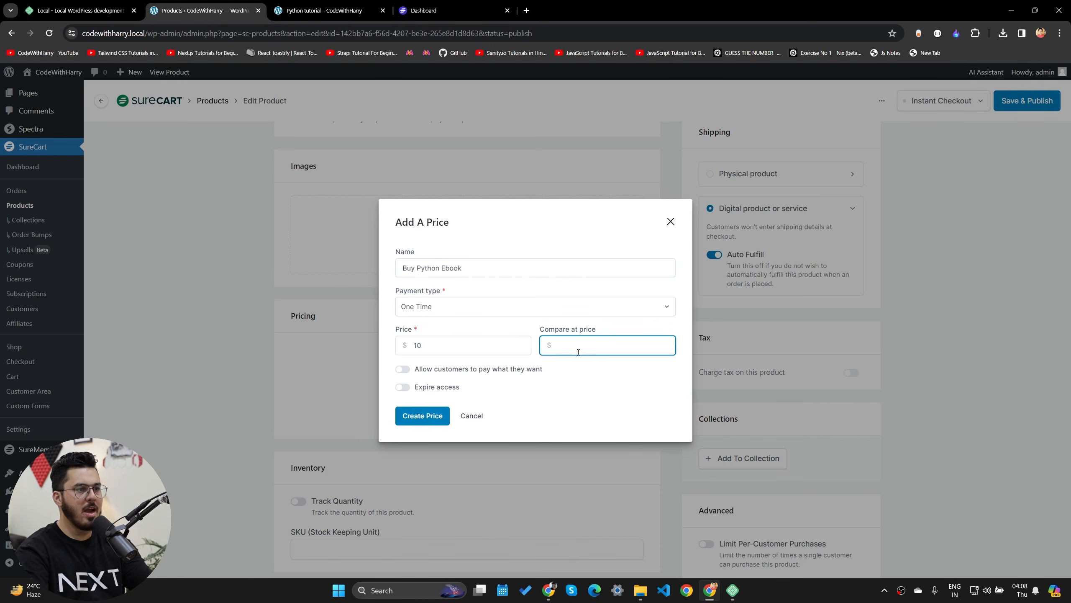
type("122")
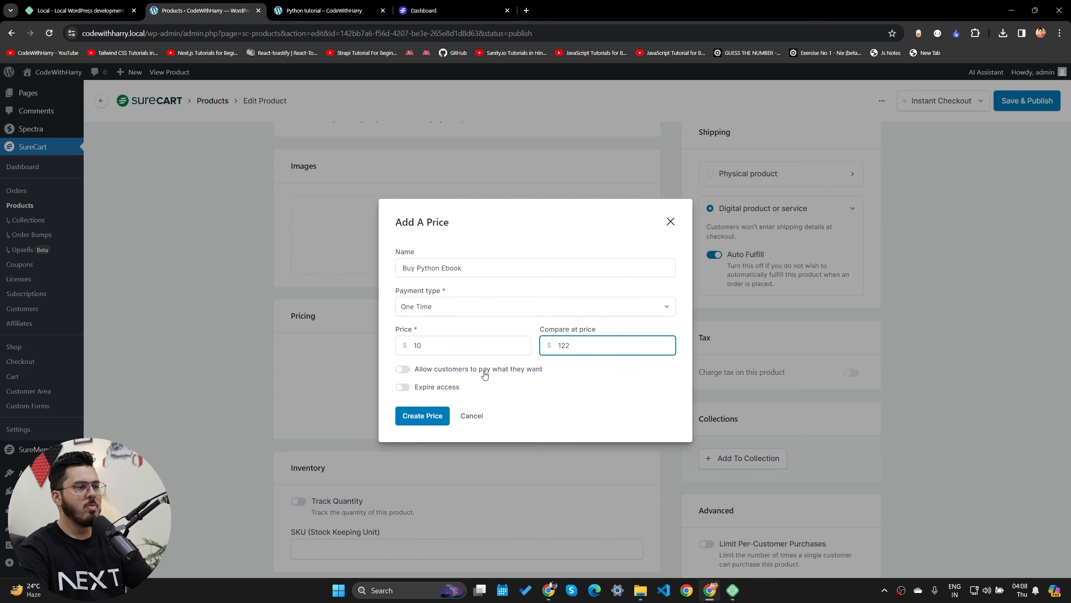
left_click(408, 371)
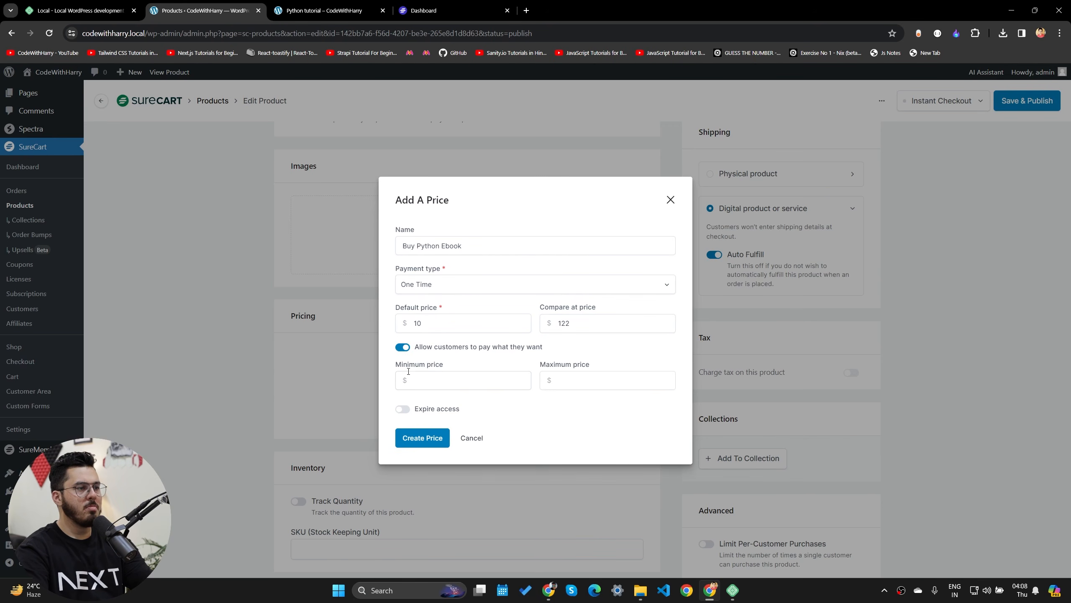
left_click(405, 347)
left_click(423, 416)
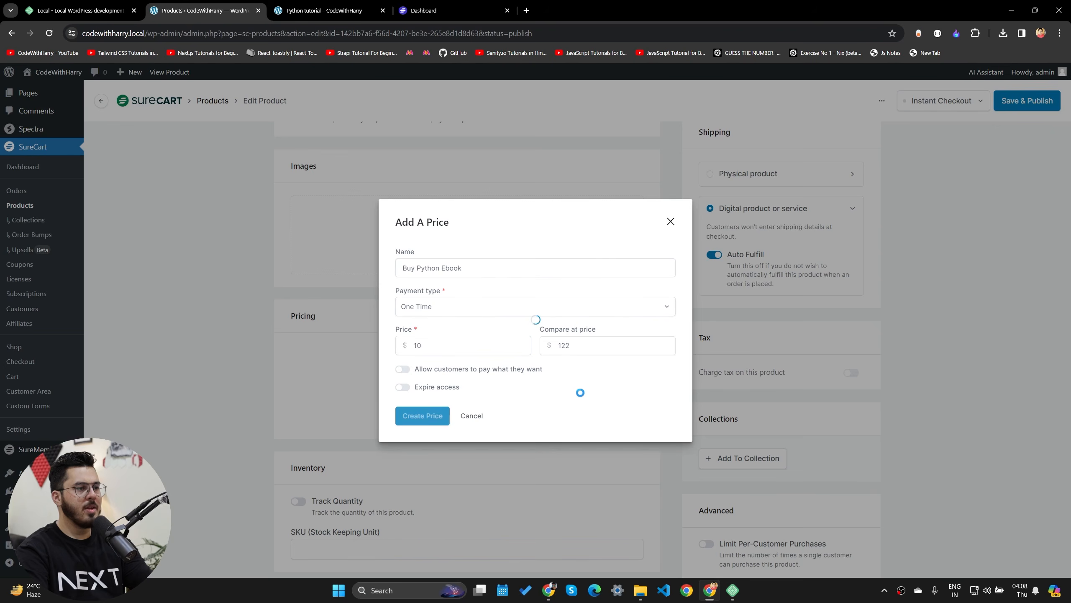
scroll(342, 534, "down", 5)
left_click(345, 539)
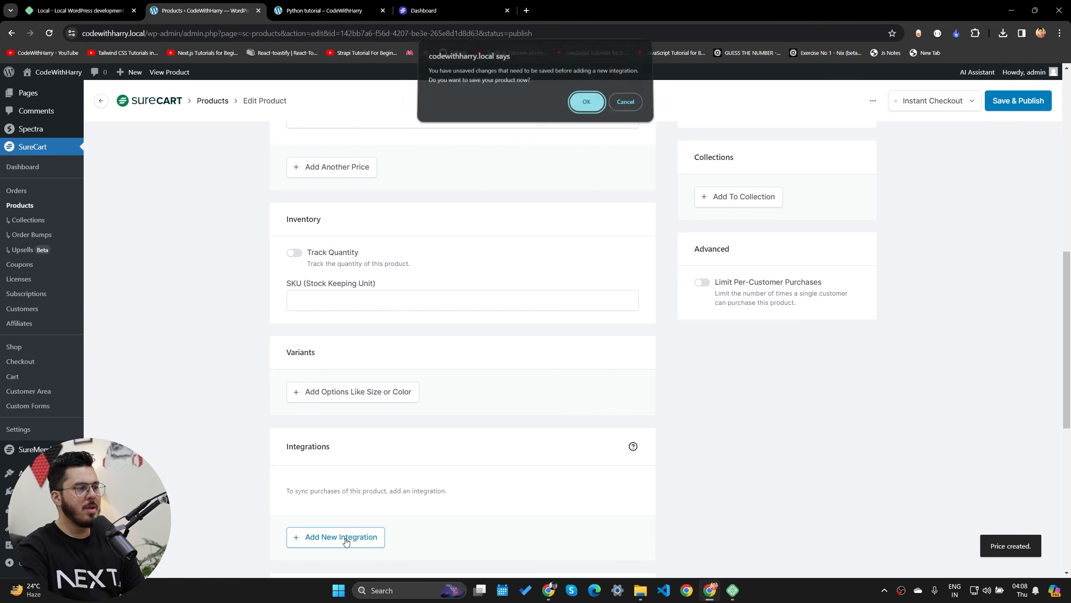
- Save the ebook product and add a SureMembers integration granting the Members access group
left_click(586, 106)
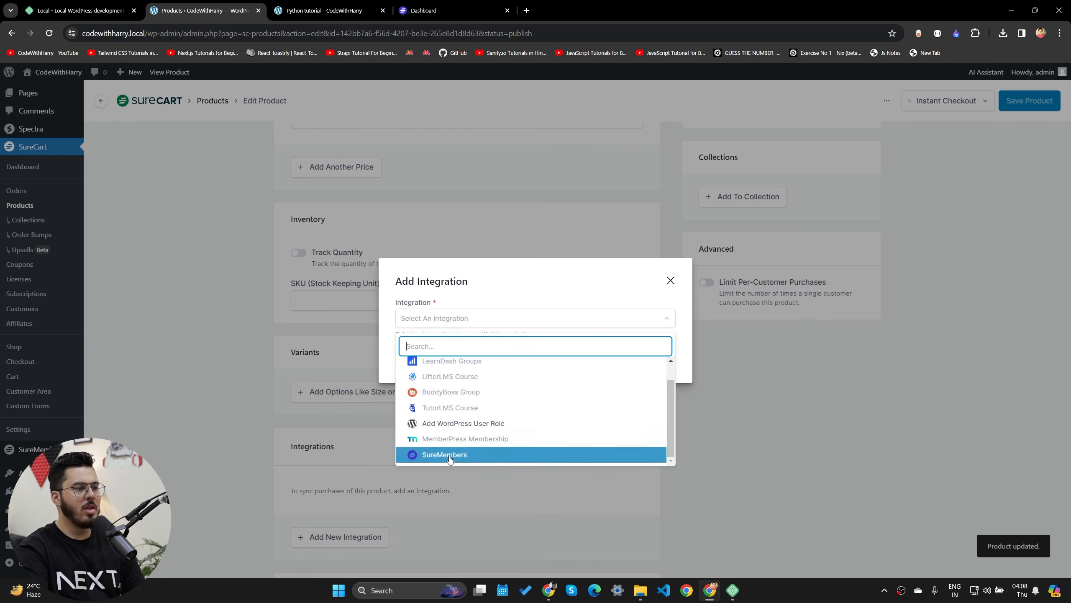
left_click(450, 459)
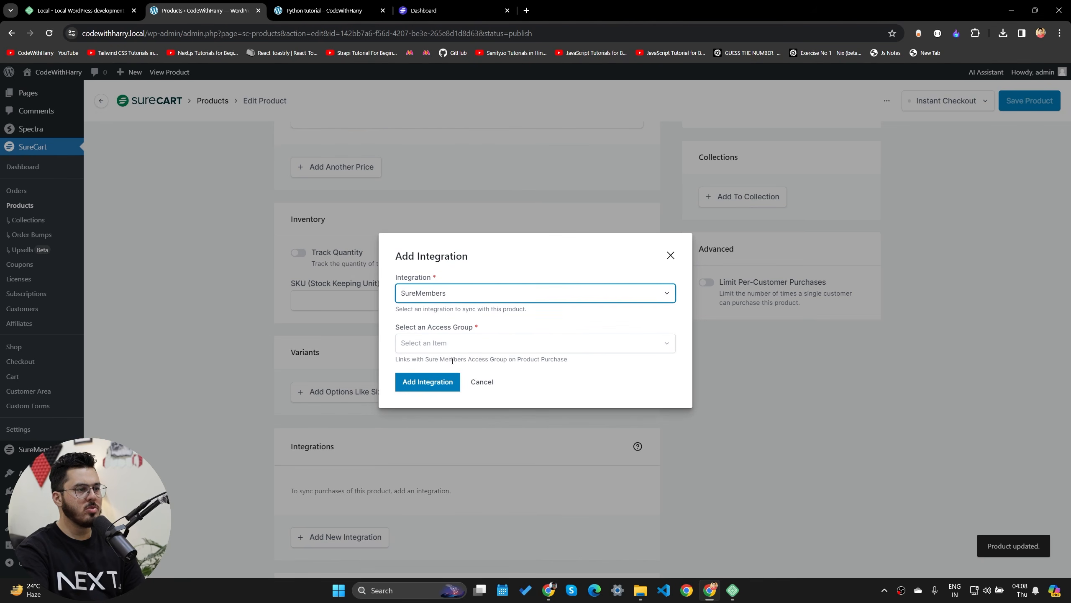
left_click(452, 344)
left_click(443, 392)
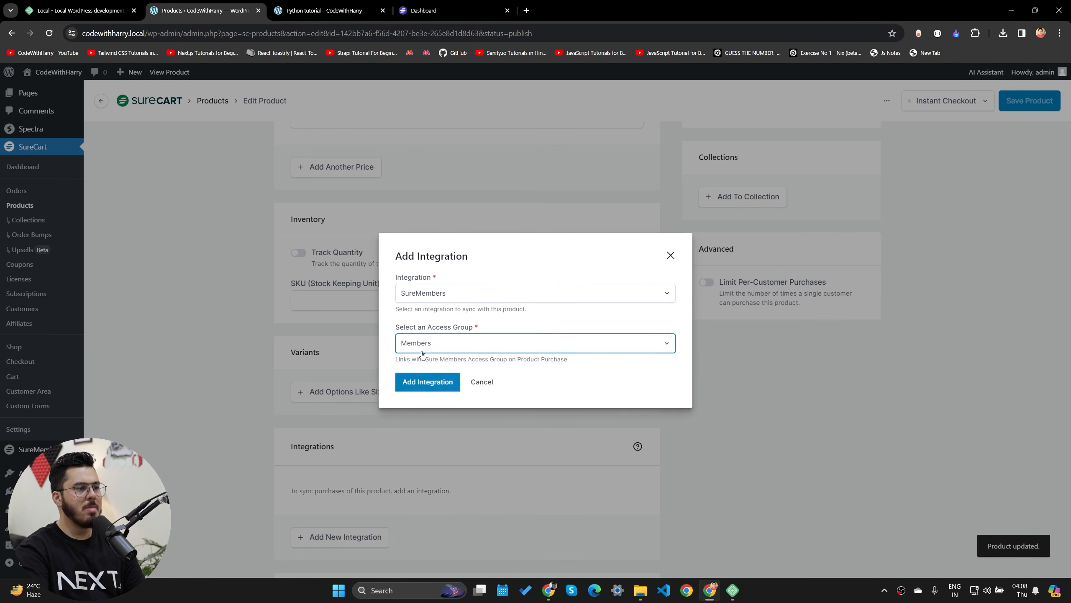
left_click(431, 382)
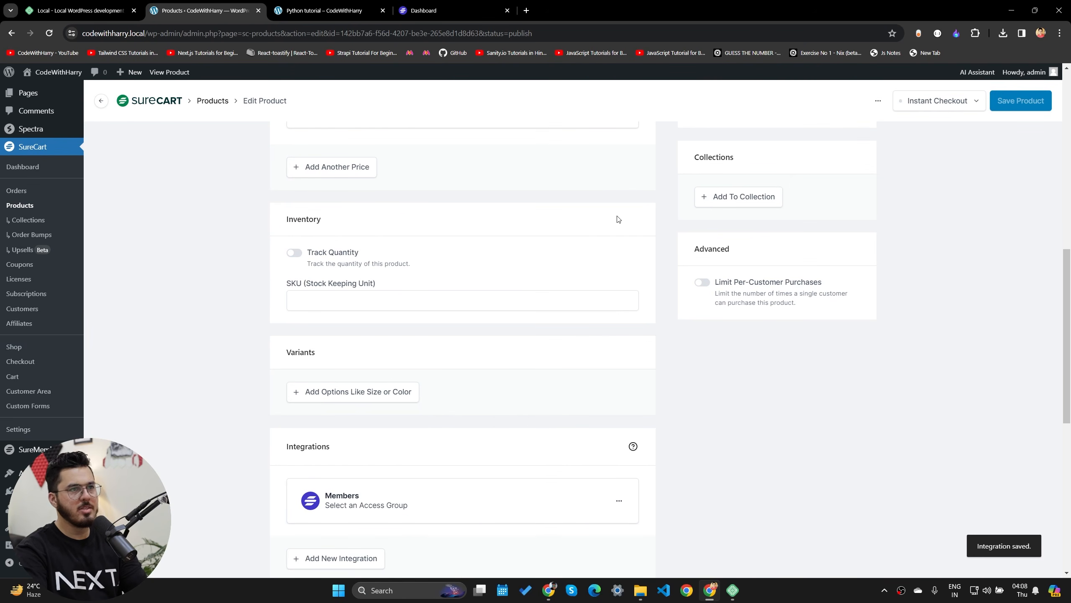
left_click(297, 10)
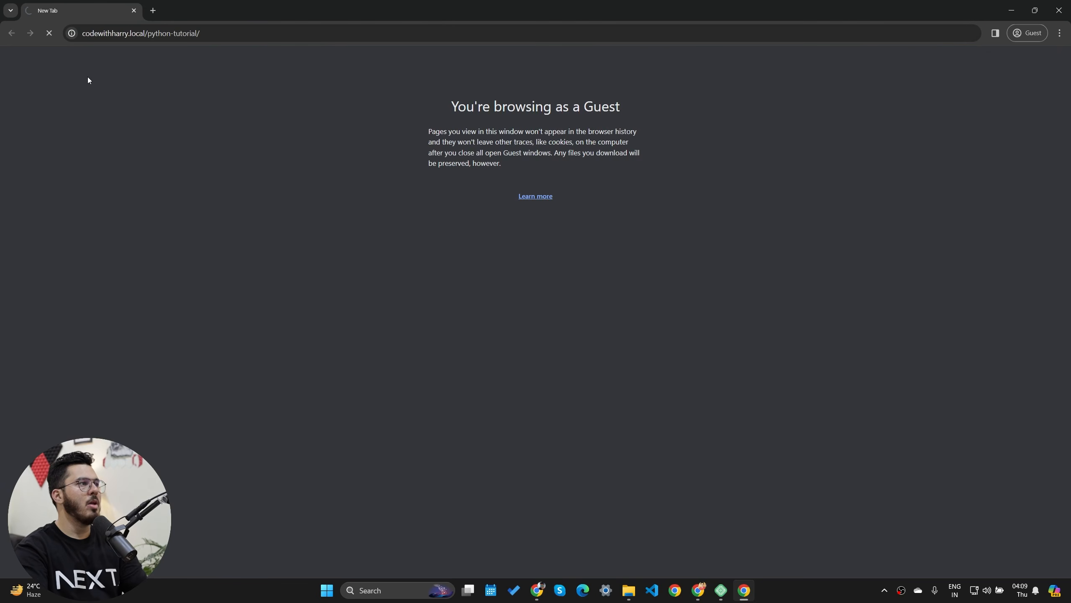
- Test the Python tutorial post's Purchase button as a logged-out visitor
key("Return")
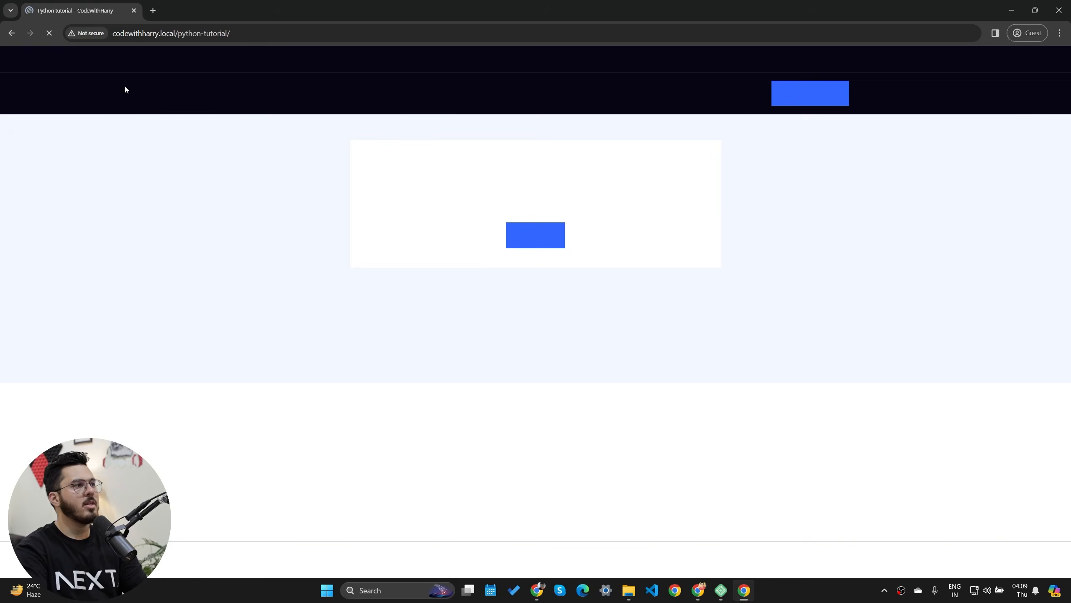
left_click(536, 239)
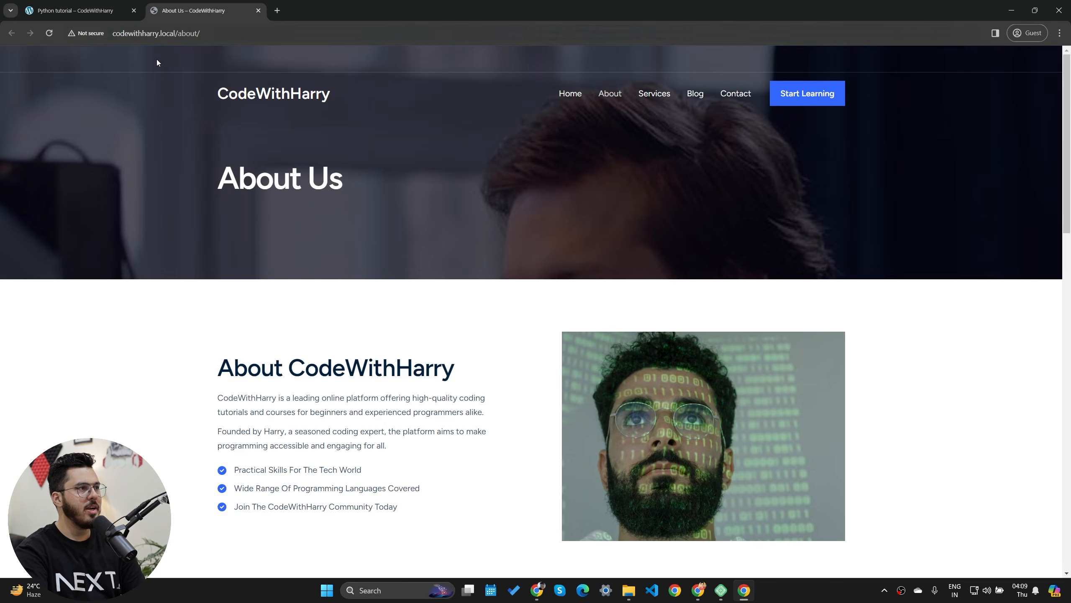
scroll(333, 296, "down", 10)
scroll(345, 318, "down", 5)
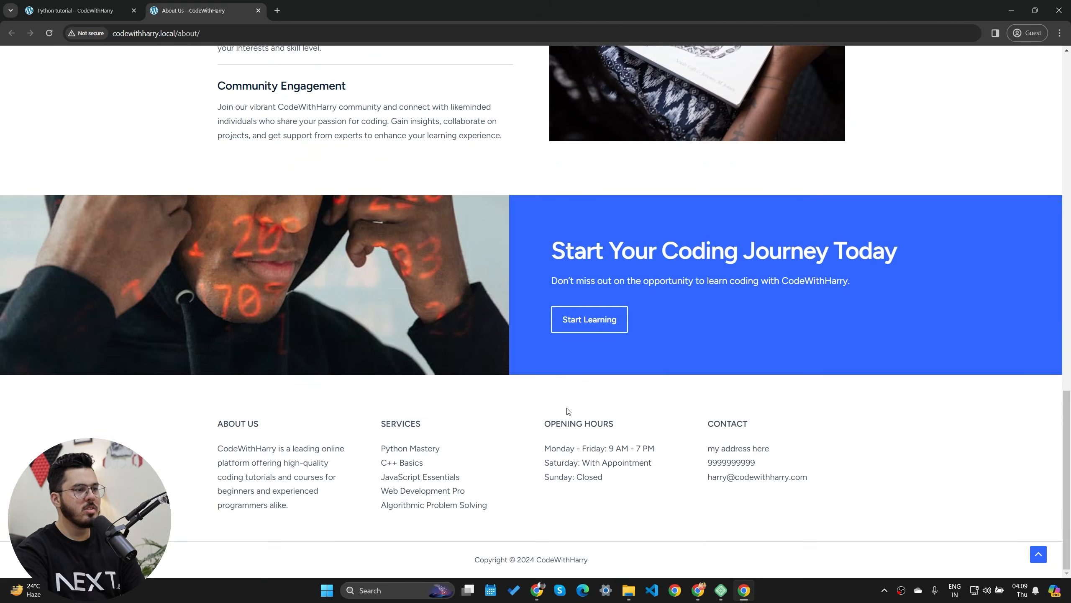
scroll(350, 327, "up", 10)
scroll(345, 361, "up", 3)
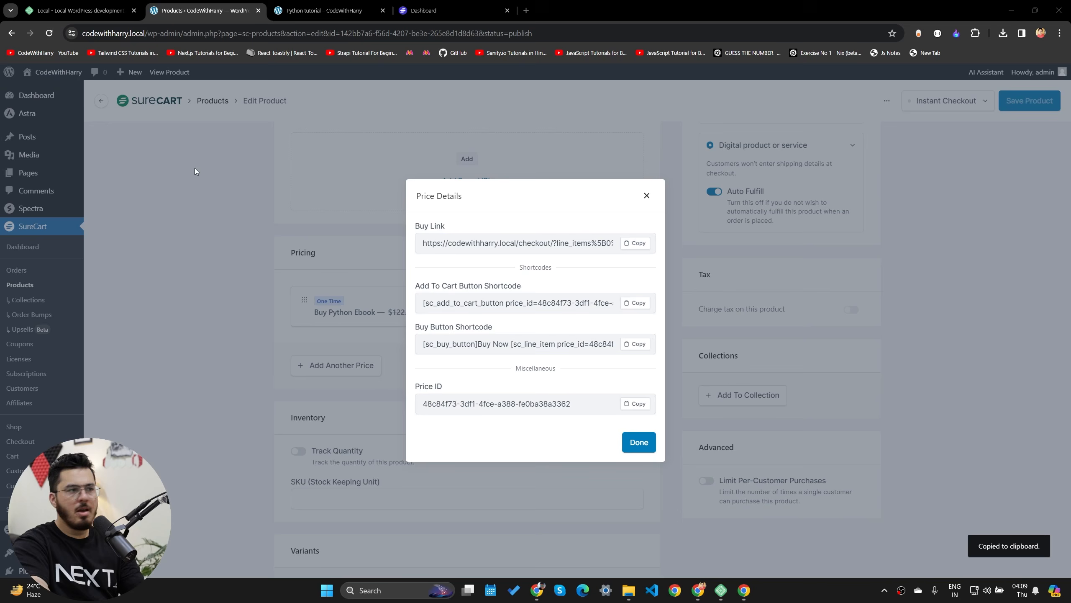
- Paste the ebook's checkout buy link into the Members group's Button URL and save the group
left_click(637, 243)
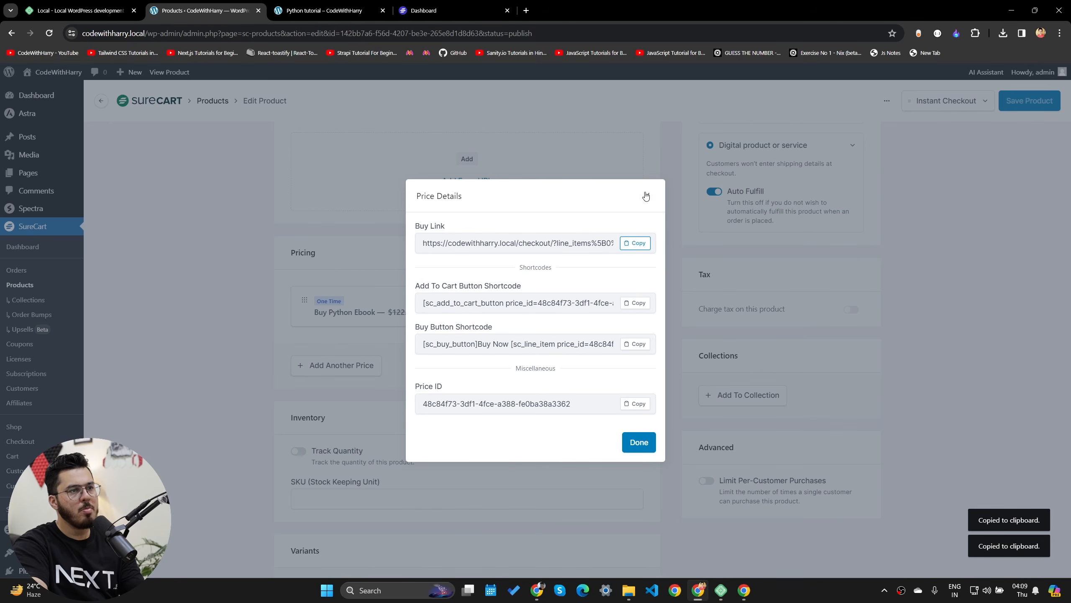
left_click(646, 196)
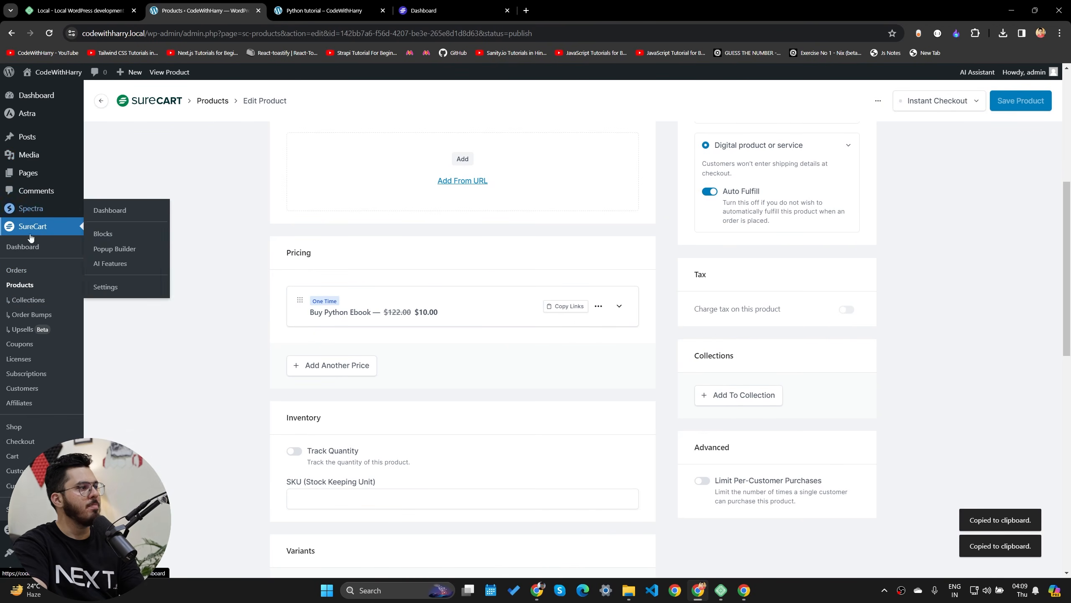
scroll(436, 345, "down", 5)
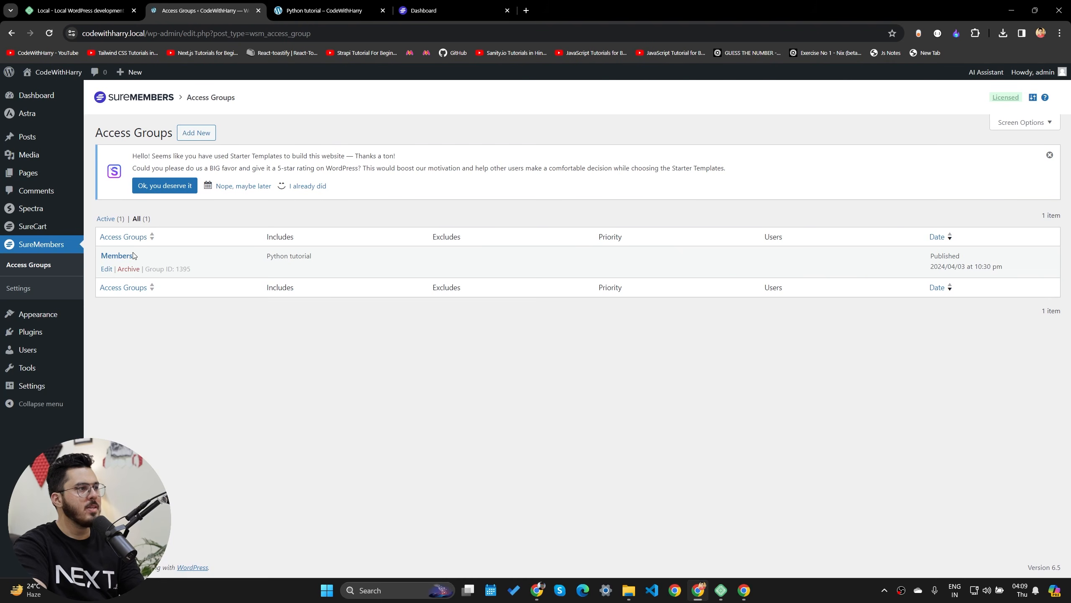
left_click(115, 257)
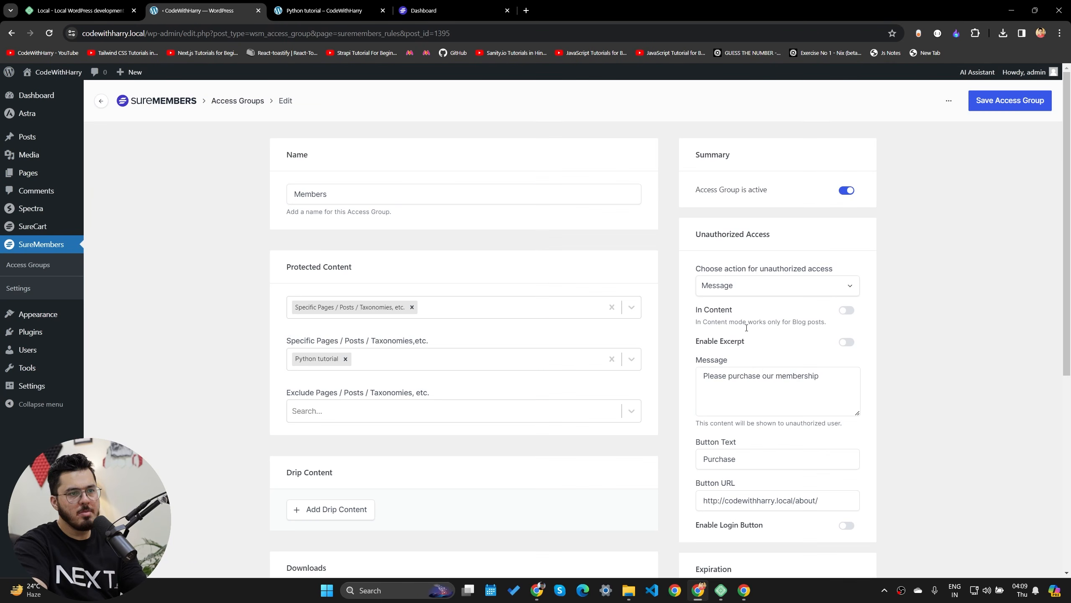
left_click(769, 500)
key("ctrl+a")
key("ctrl+v")
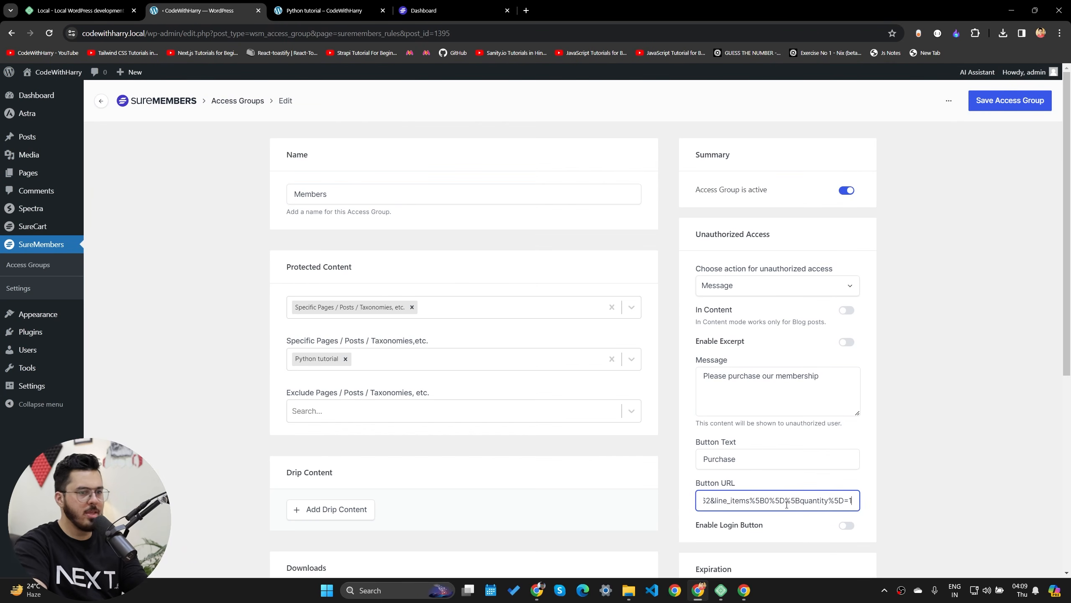
left_click(1010, 100)
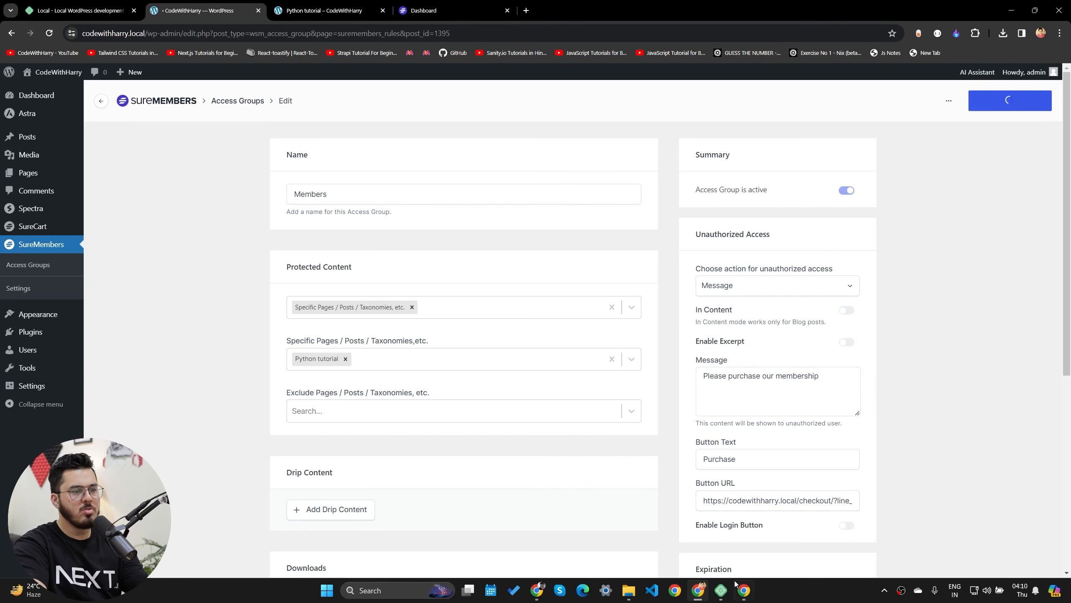
left_click(745, 590)
left_click(76, 11)
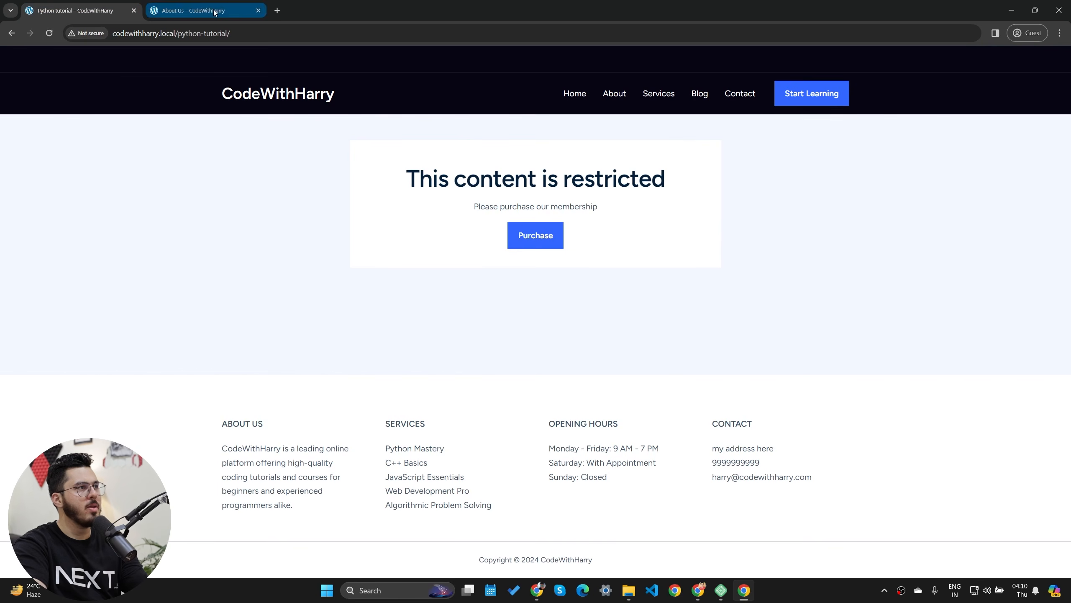
- Close the About Us tab, verify Purchase opens the $10 Python ebook checkout, and exit the guest window
left_click(258, 11)
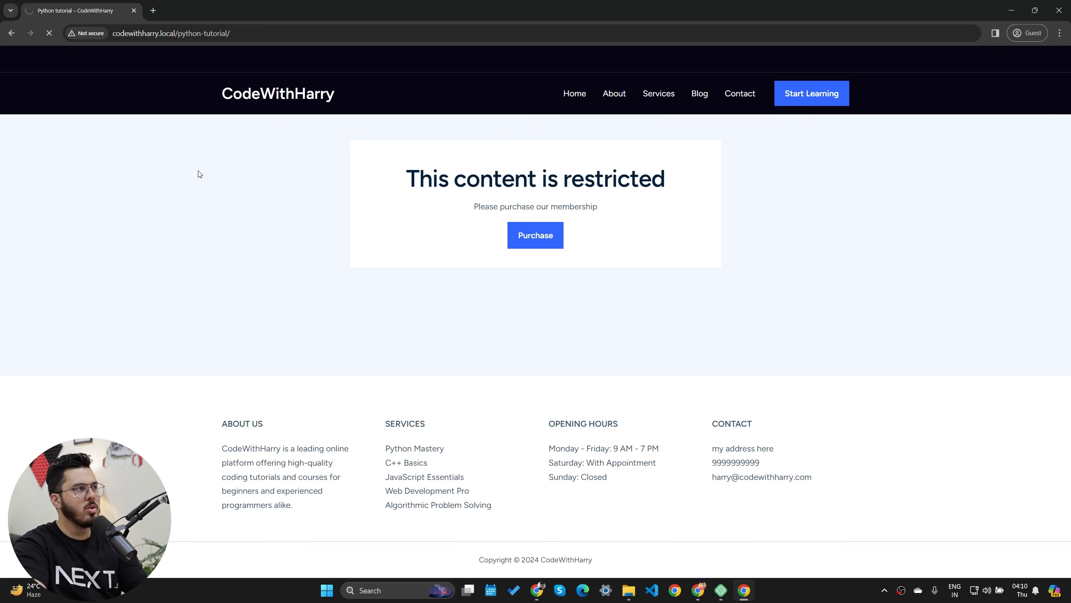
left_click(531, 237)
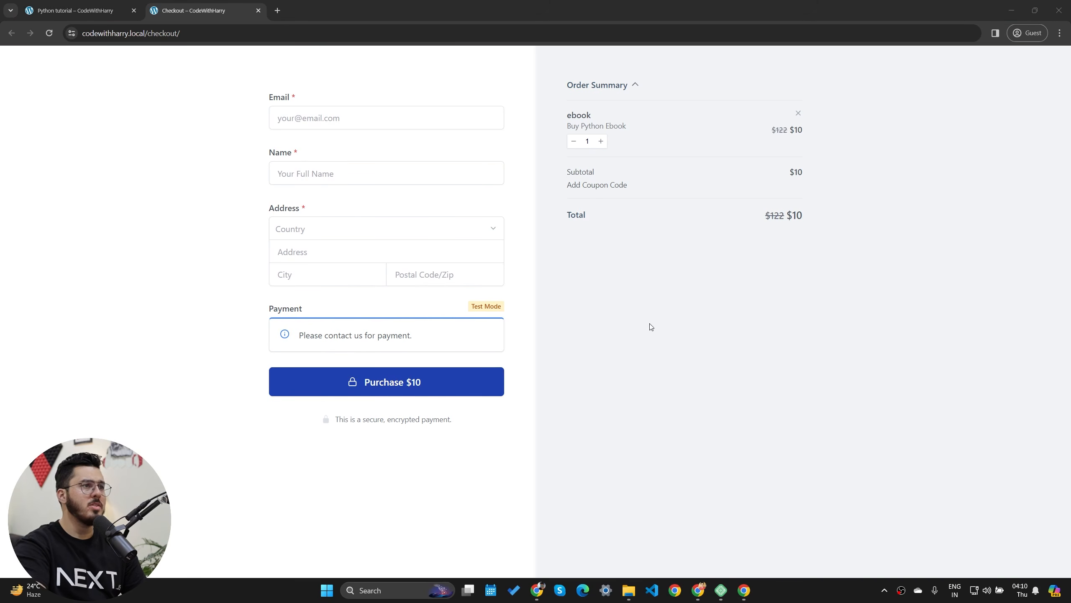
left_click(1059, 10)
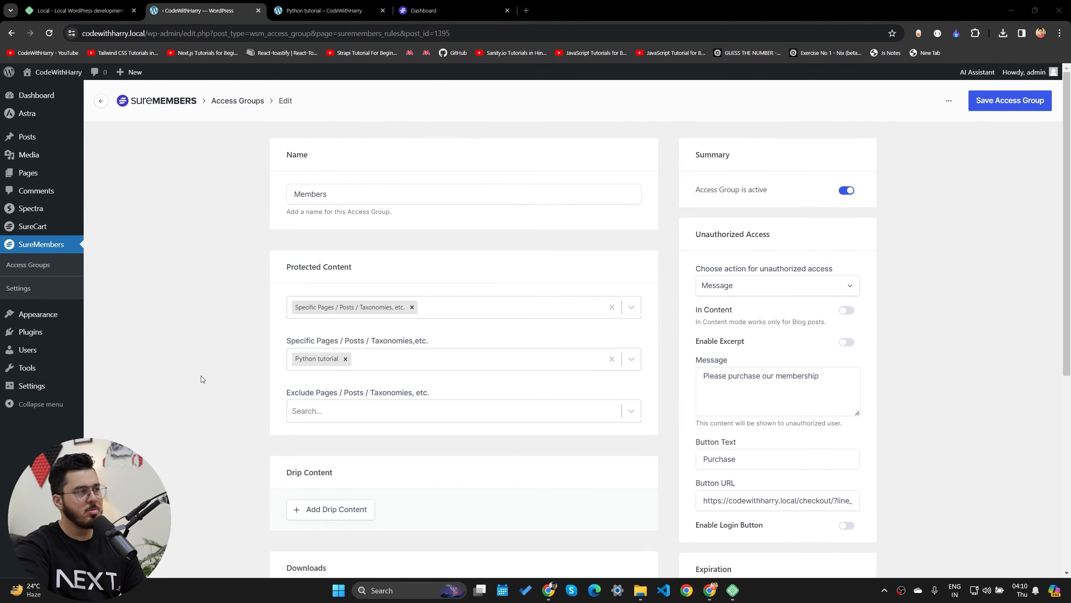